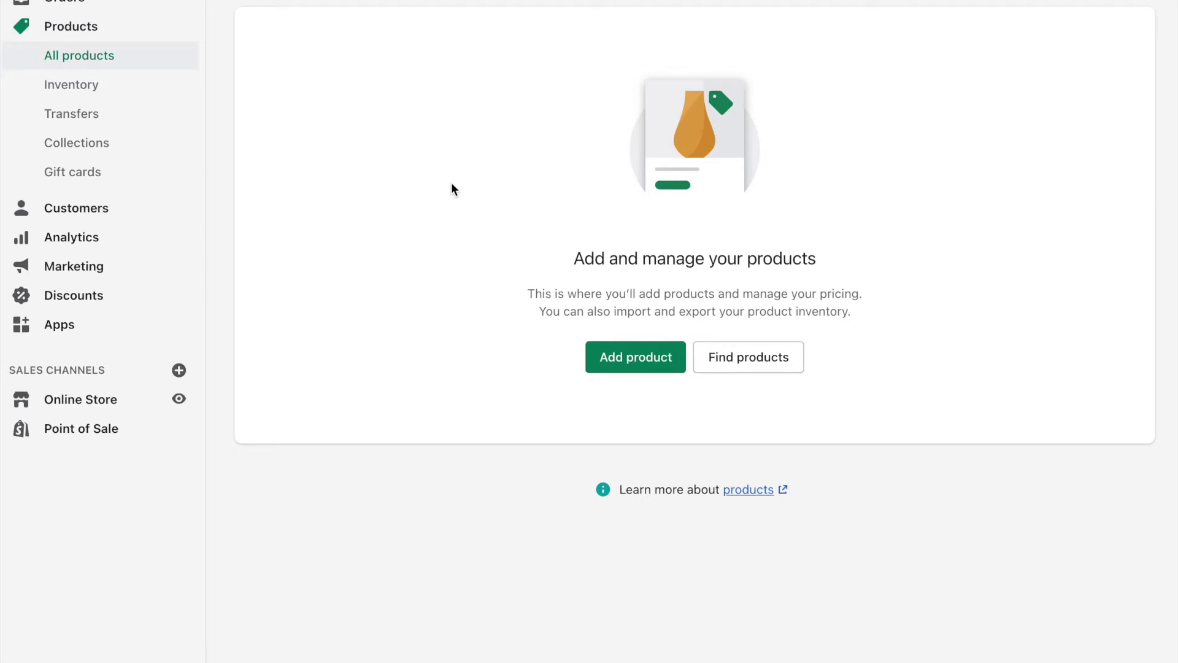
Add a new product titled "Shirt" with a price of $10
{"action": "left_click", "coordinate": [622, 362]}
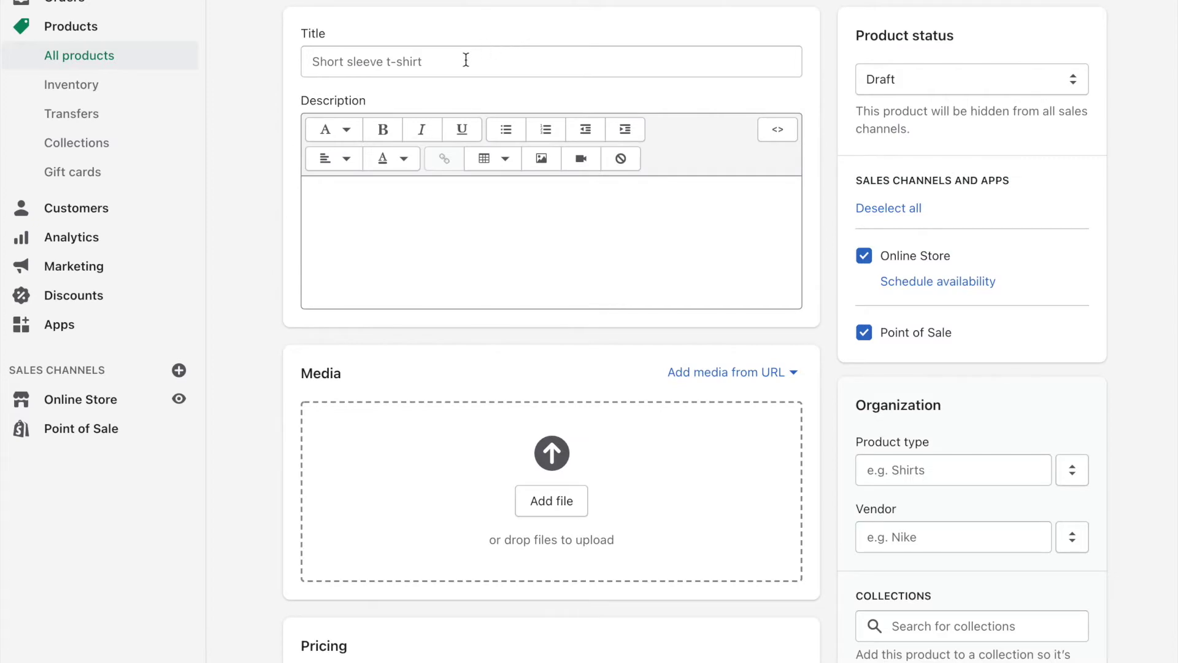
{"action": "left_click", "coordinate": [466, 60]}
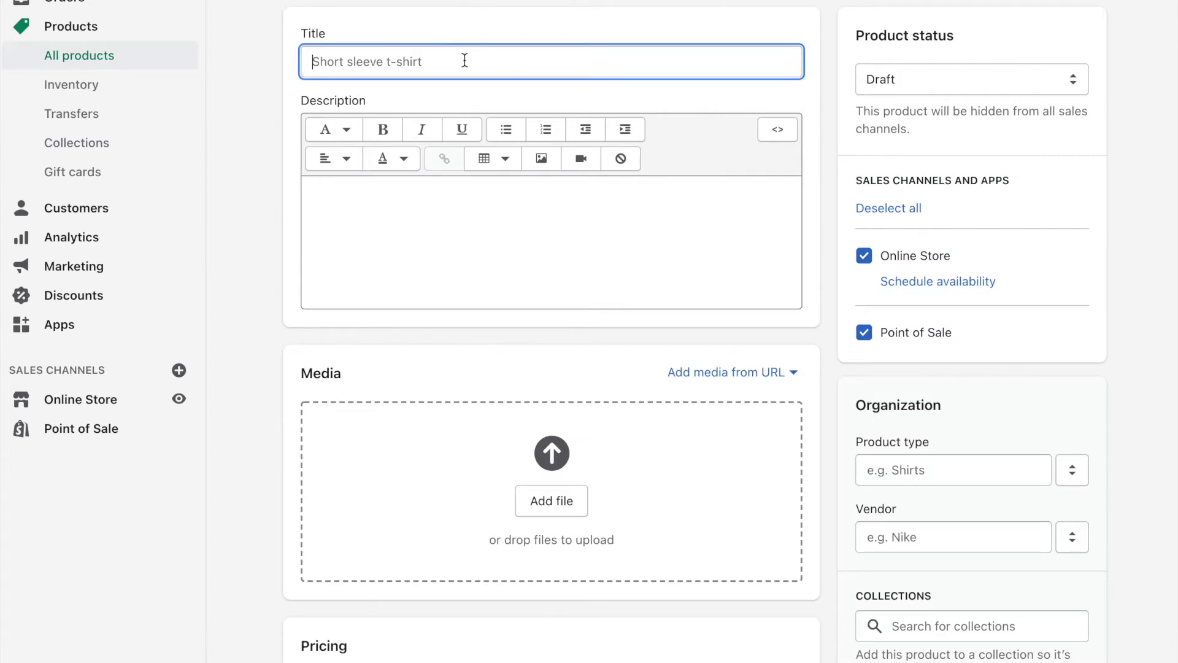
{"action": "type", "text": "Shirt"}
{"action": "scroll", "coordinate": [454, 76], "scroll_direction": "down", "scroll_amount": 5}
{"action": "left_click", "coordinate": [416, 408]}
{"action": "type", "text": "10"}
Enter SKU 123ABC and barcode 11109 in the product's inventory details
{"action": "scroll", "coordinate": [449, 460], "scroll_direction": "down", "scroll_amount": 4}
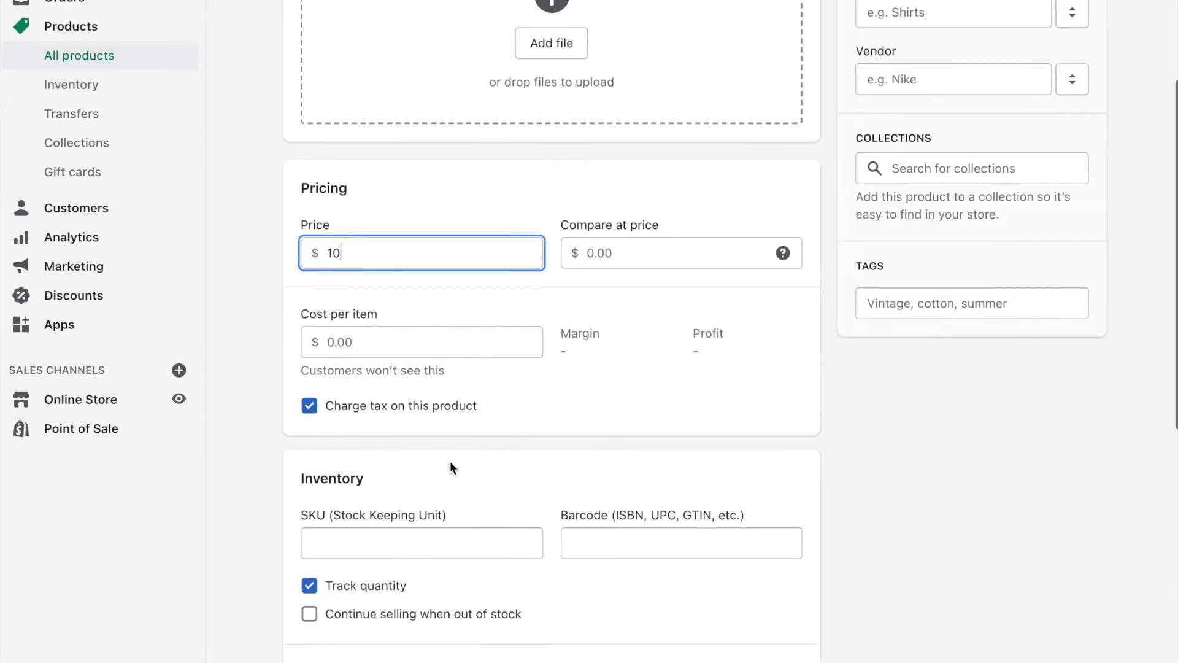
{"action": "left_click", "coordinate": [427, 453]}
{"action": "type", "text": "123ABC"}
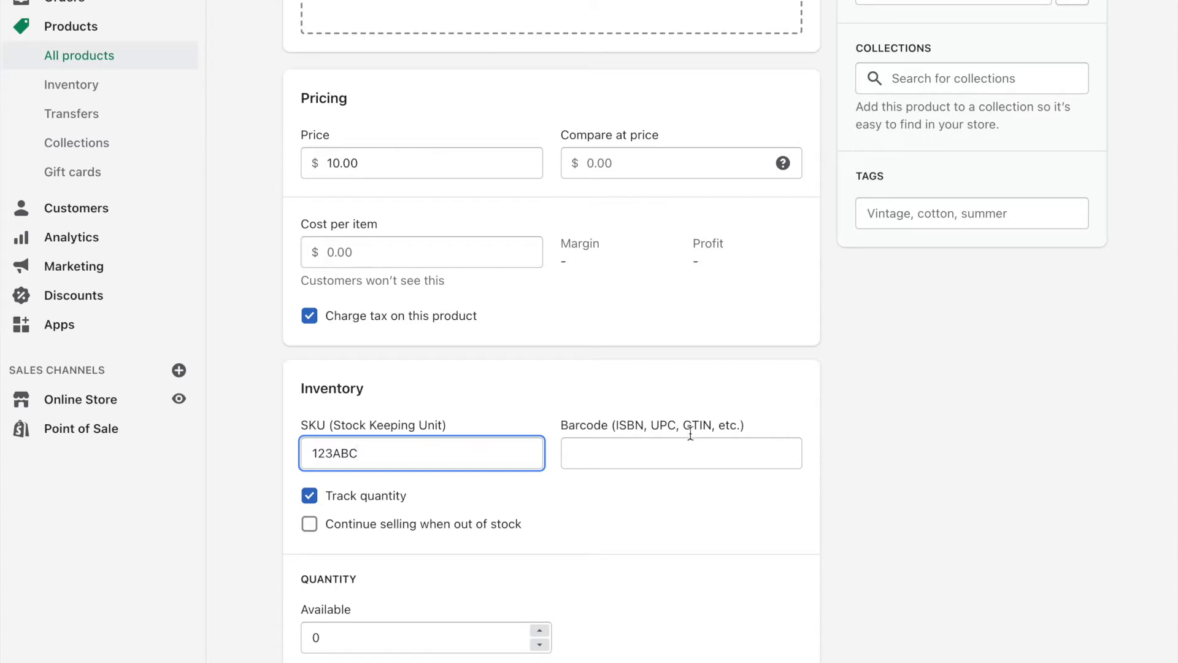
{"action": "left_click", "coordinate": [655, 454]}
{"action": "type", "text": "11109"}
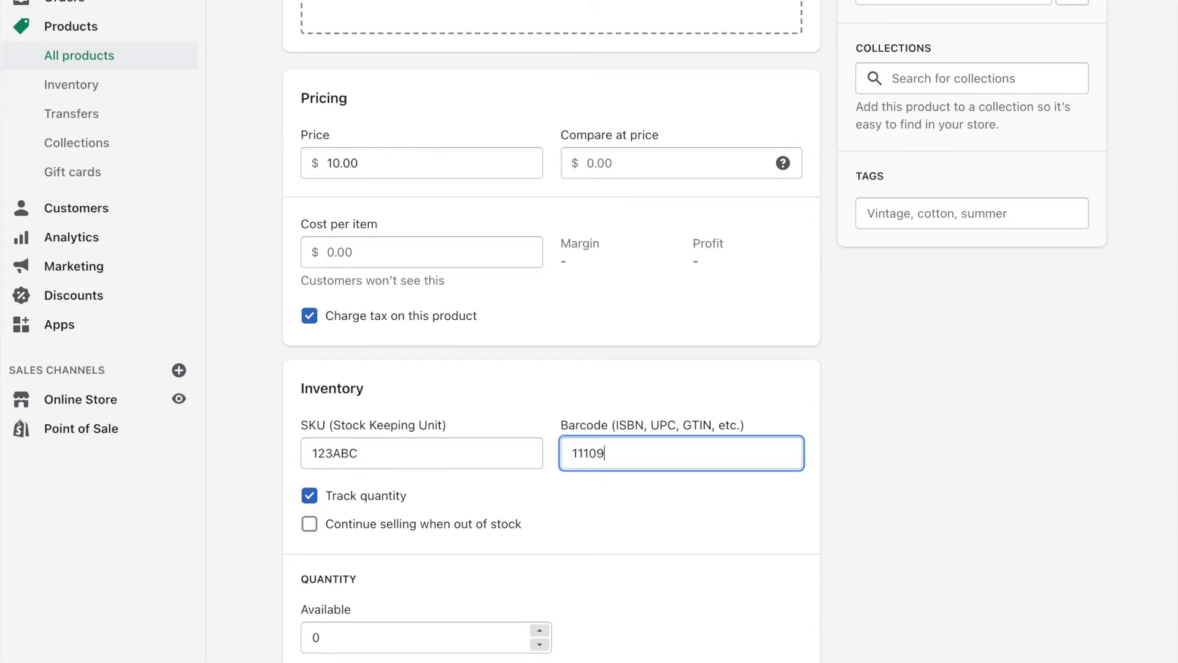
Save the Shirt product as a draft and return to the list of all products
{"action": "scroll", "coordinate": [779, 281], "scroll_direction": "down", "scroll_amount": 10}
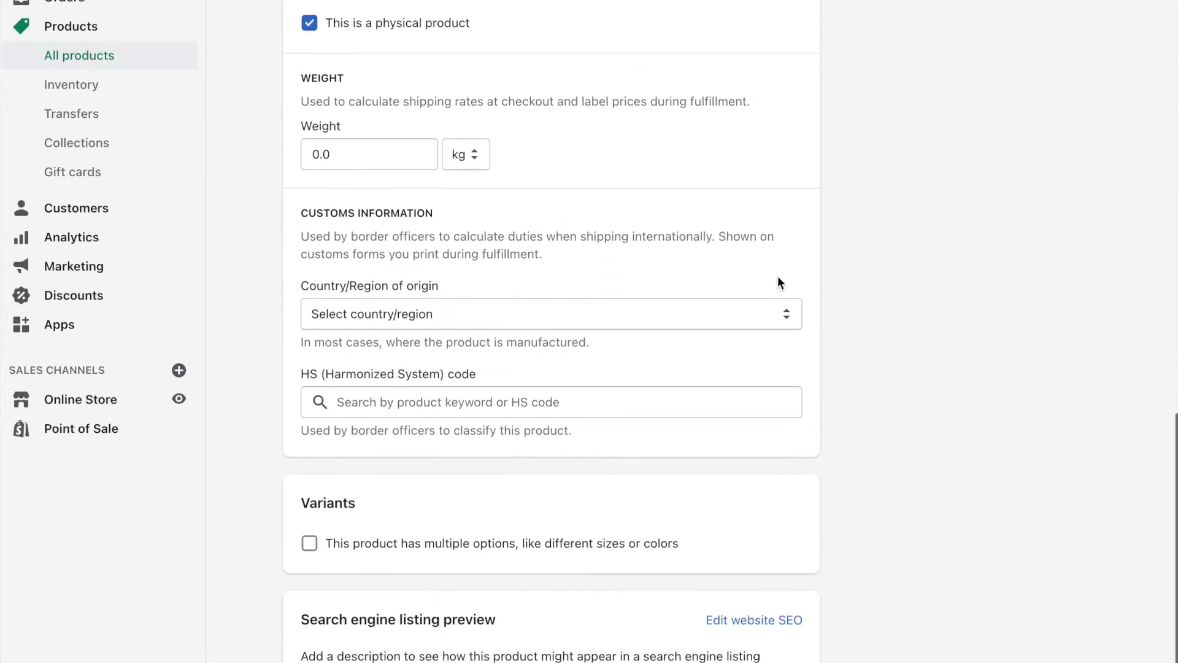
{"action": "scroll", "coordinate": [778, 283], "scroll_direction": "up", "scroll_amount": 15}
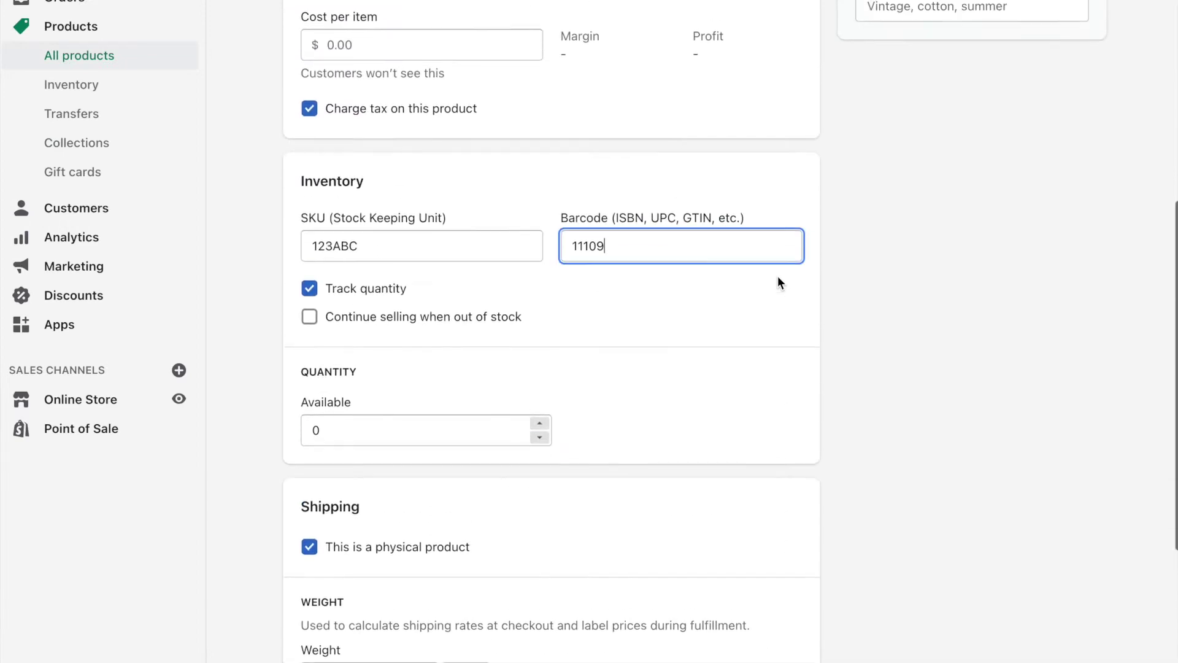
{"action": "scroll", "coordinate": [779, 282], "scroll_direction": "up", "scroll_amount": 3}
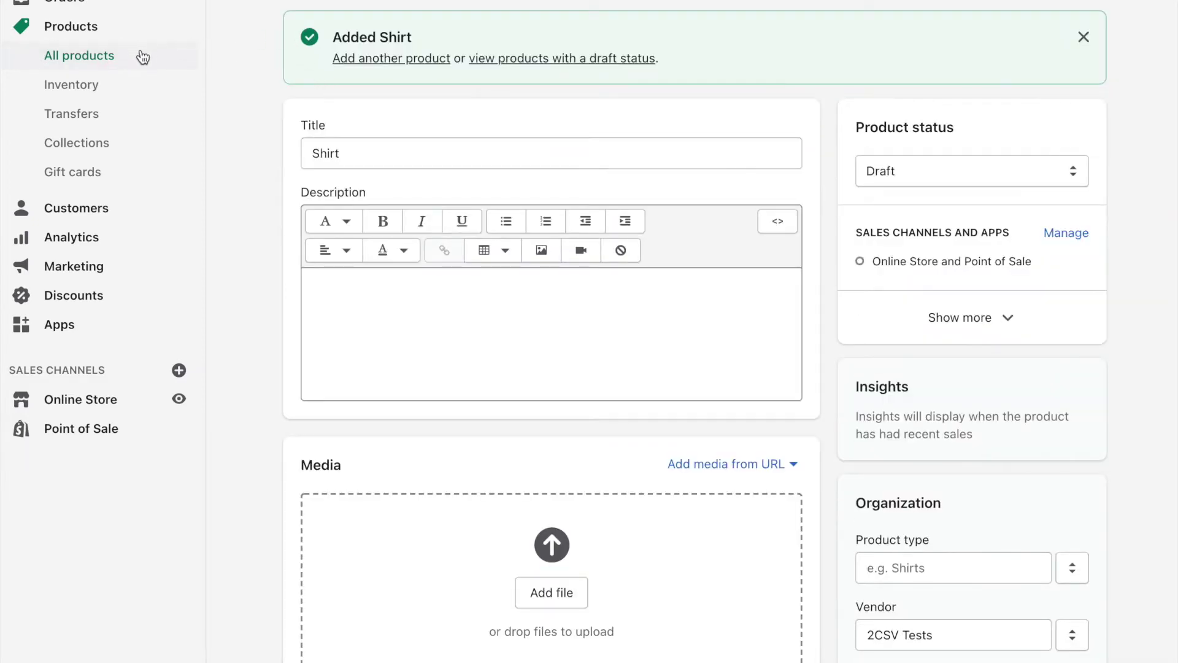
{"action": "left_click", "coordinate": [136, 60]}
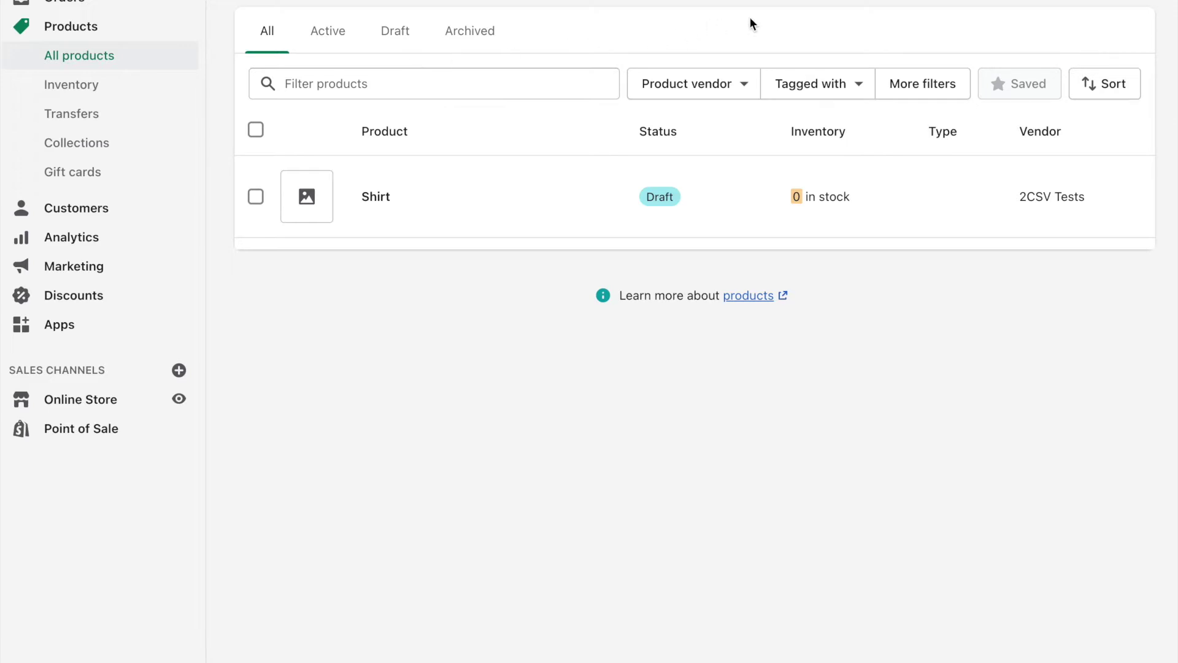
Open the product import, then switch to Google Sheets, dismiss its file import dialog and examine the sample template's header row and example products
{"action": "left_click", "coordinate": [895, 0]}
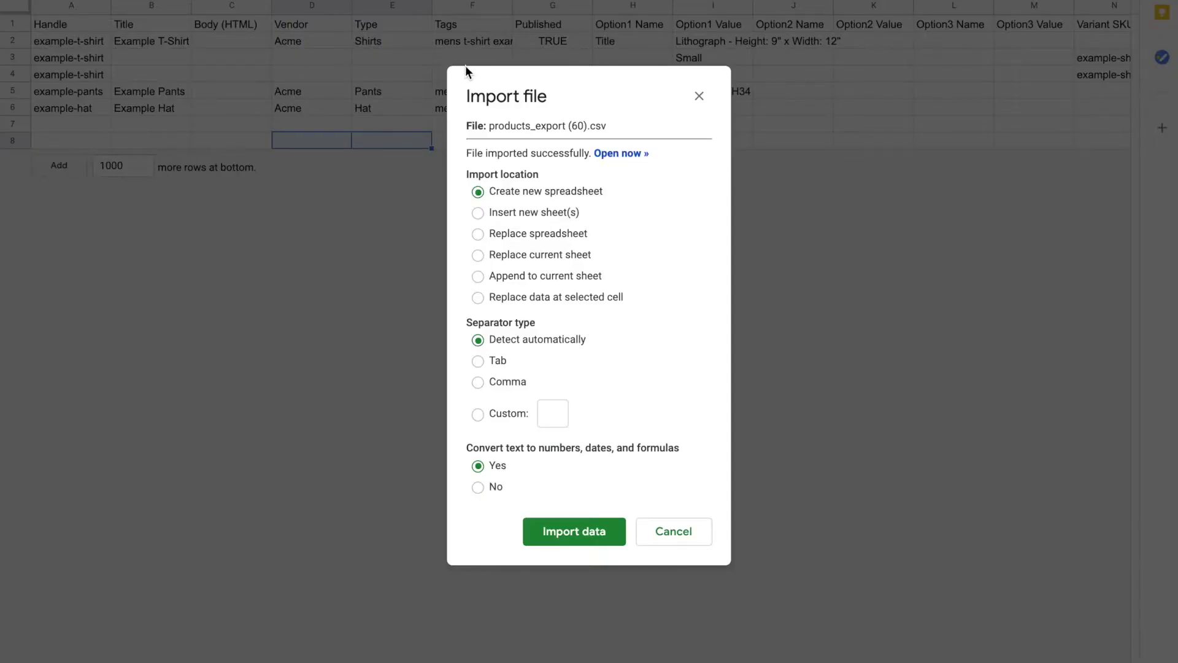
{"action": "left_click", "coordinate": [695, 95]}
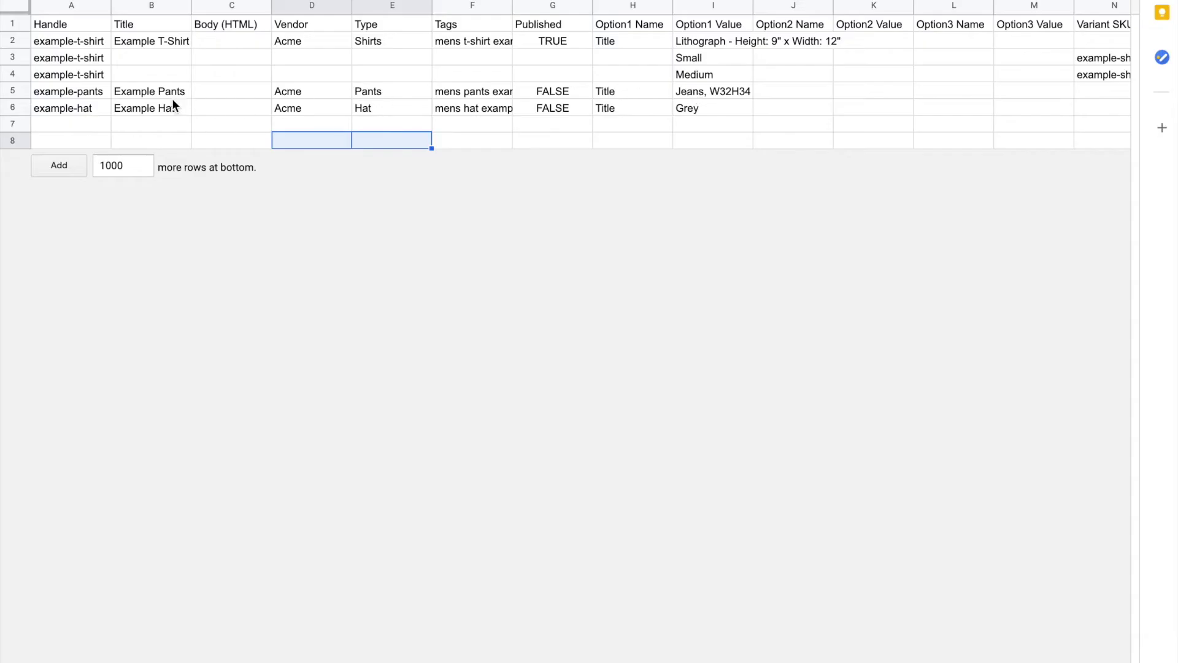
{"action": "left_click", "coordinate": [127, 78]}
{"action": "left_click", "coordinate": [71, 126]}
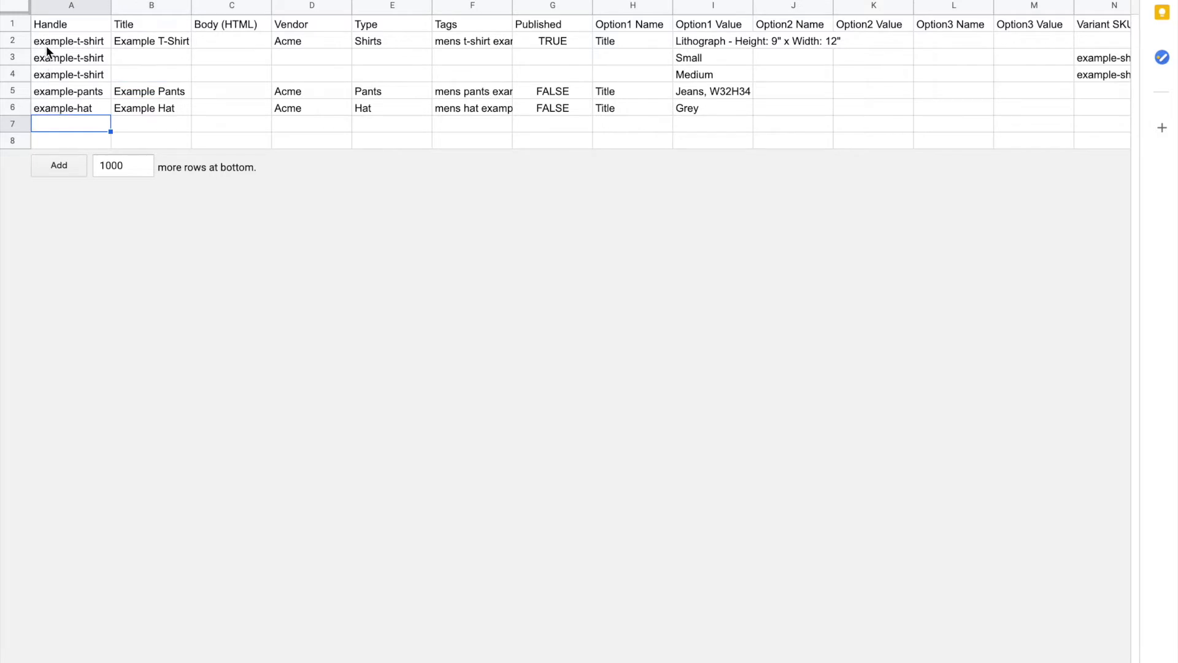
{"action": "left_click", "coordinate": [14, 24]}
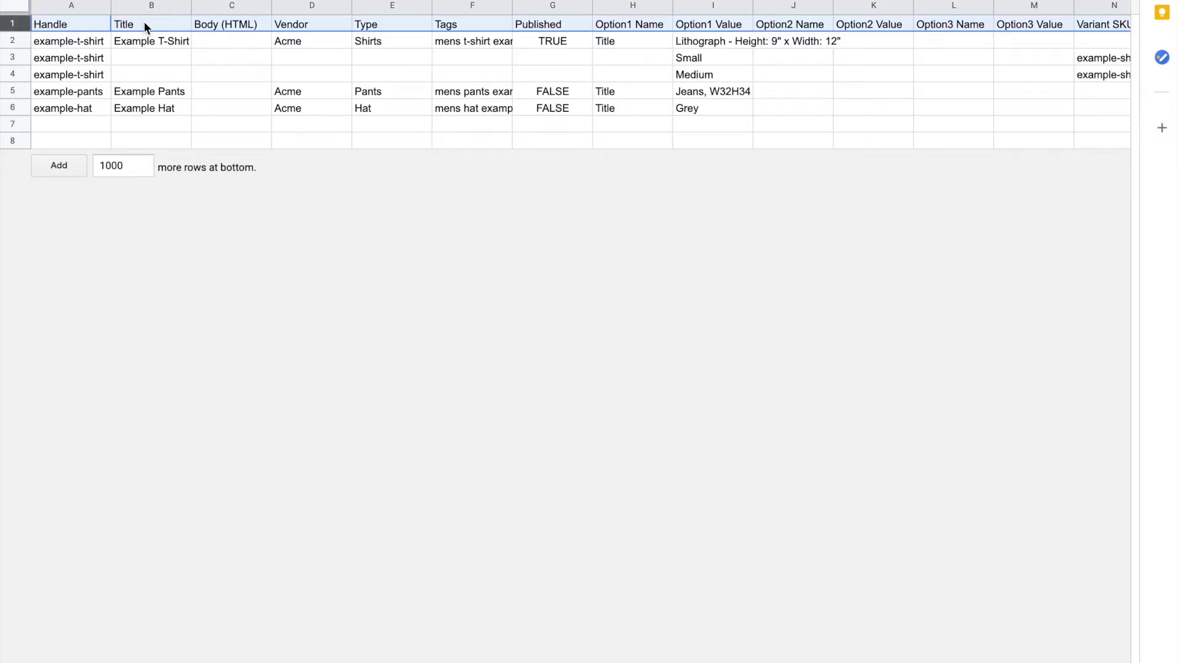
{"action": "left_click", "coordinate": [85, 42]}
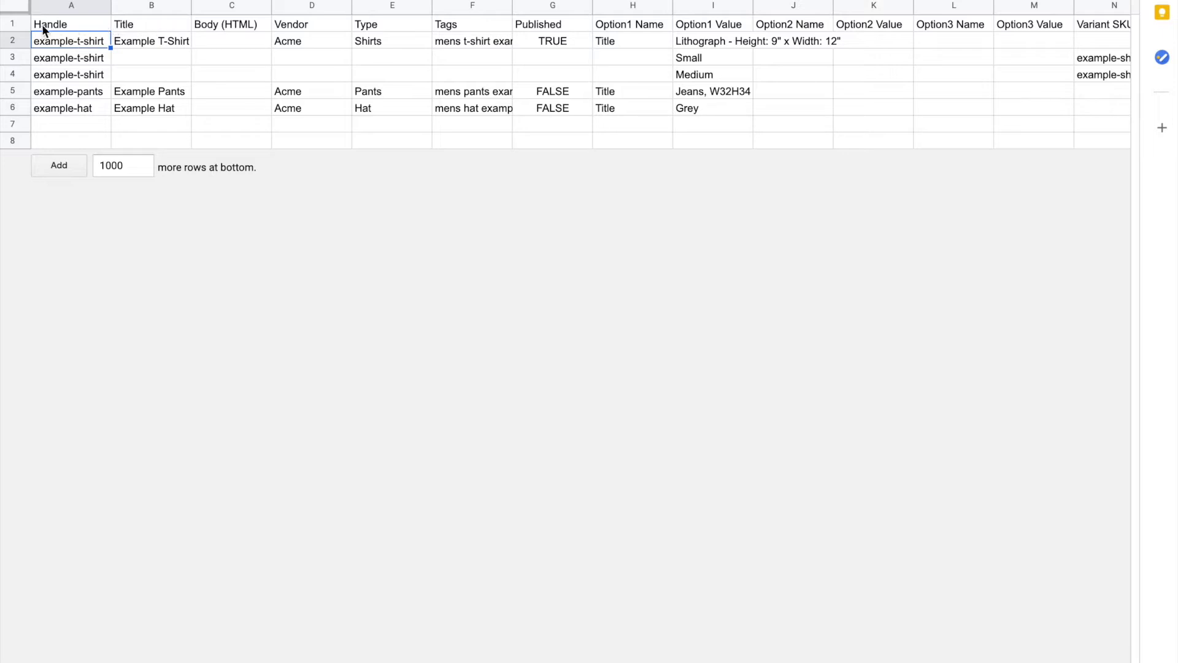
{"action": "left_click", "coordinate": [13, 25]}
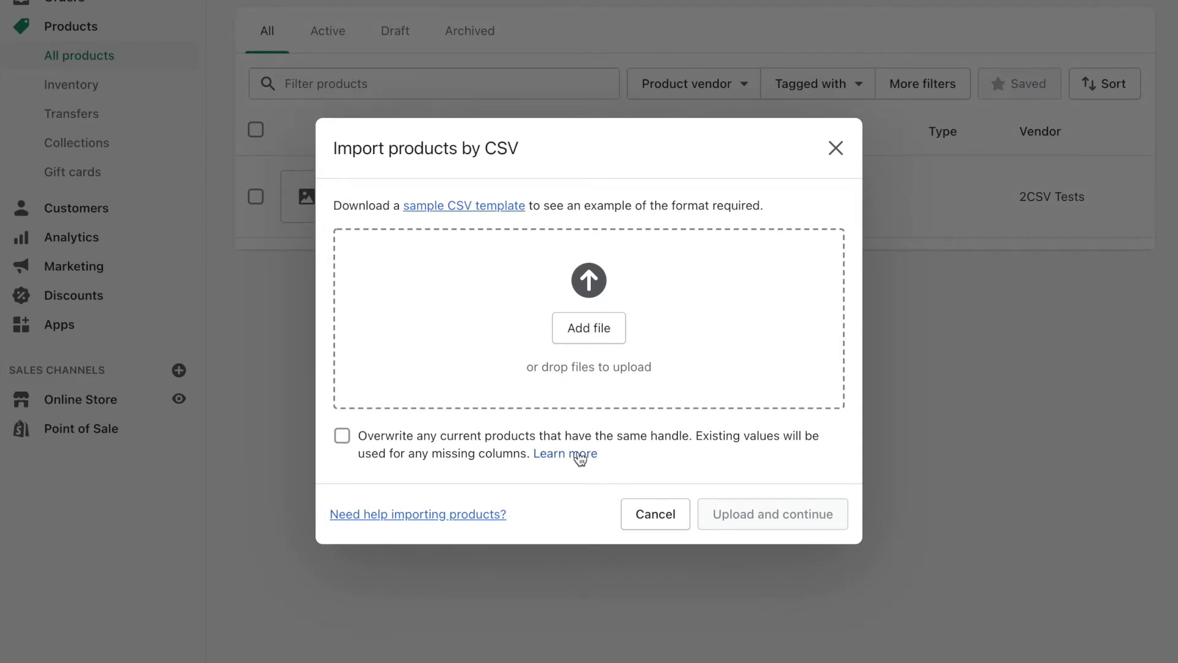
In Shopify, dismiss the product import, select the Shirt product and export all products as CSV for Excel, Numbers, or other spreadsheet programs
{"action": "left_click", "coordinate": [836, 148]}
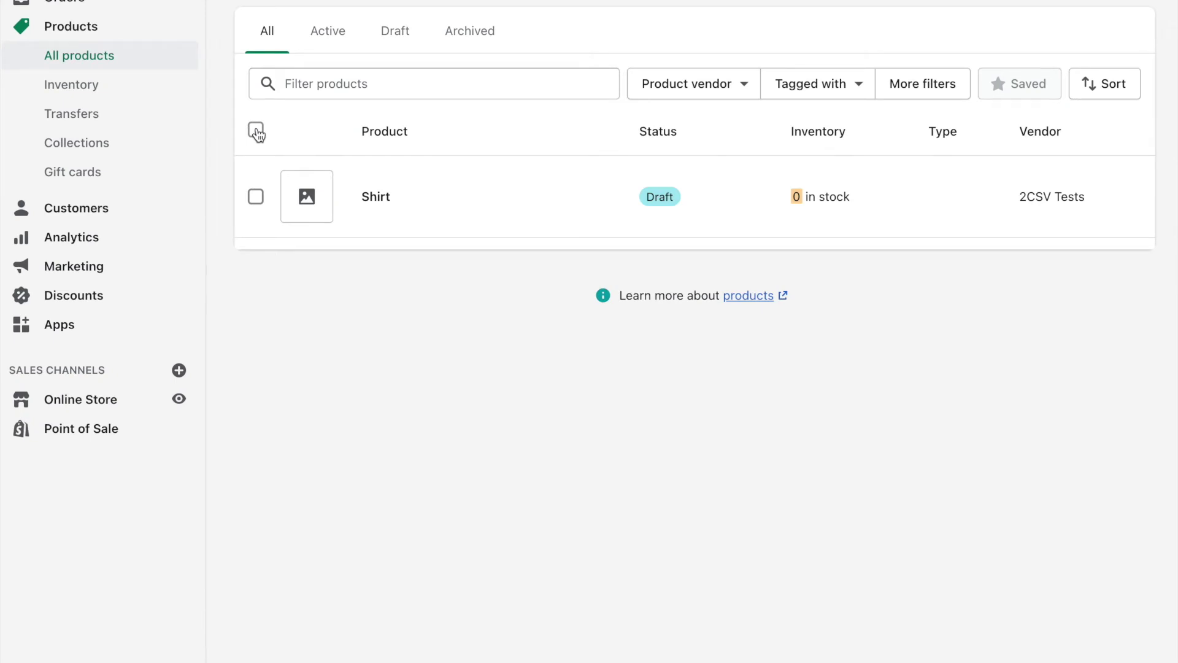
{"action": "left_click", "coordinate": [256, 131]}
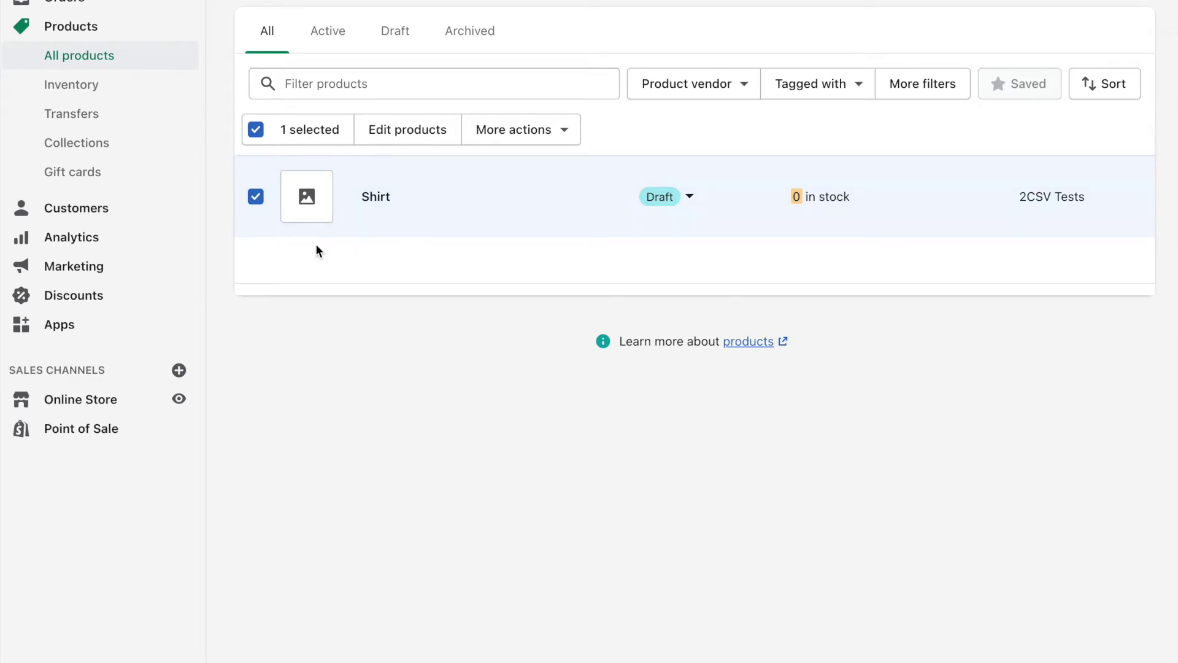
{"action": "left_click", "coordinate": [843, 1]}
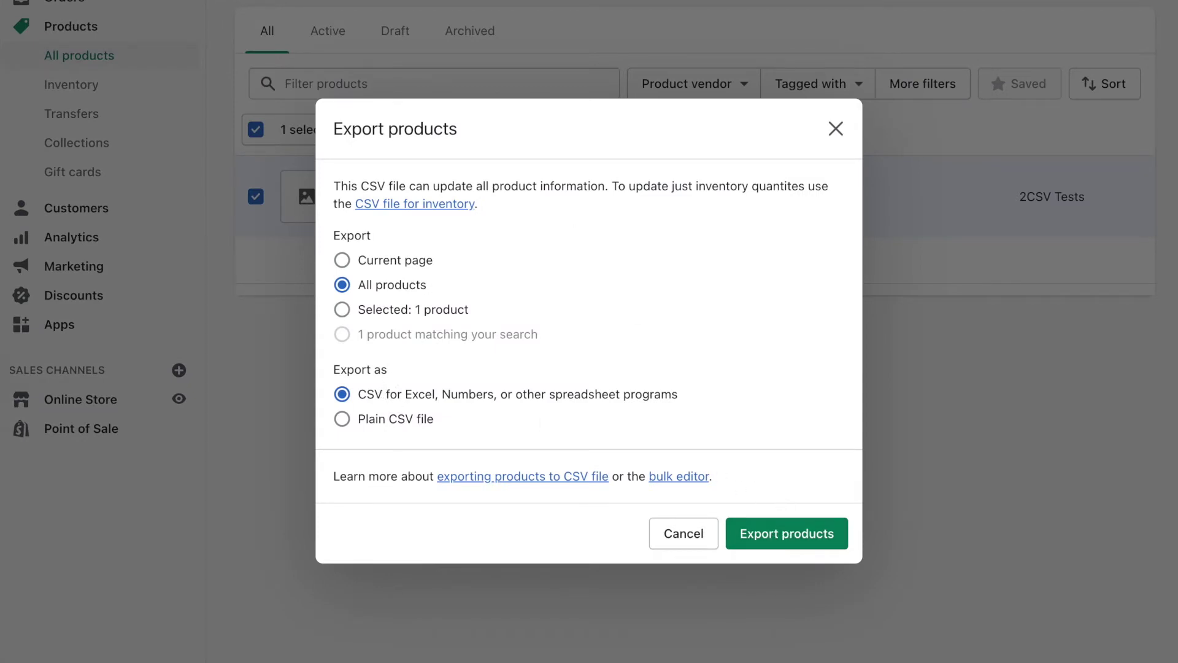
{"action": "left_click", "coordinate": [753, 534]}
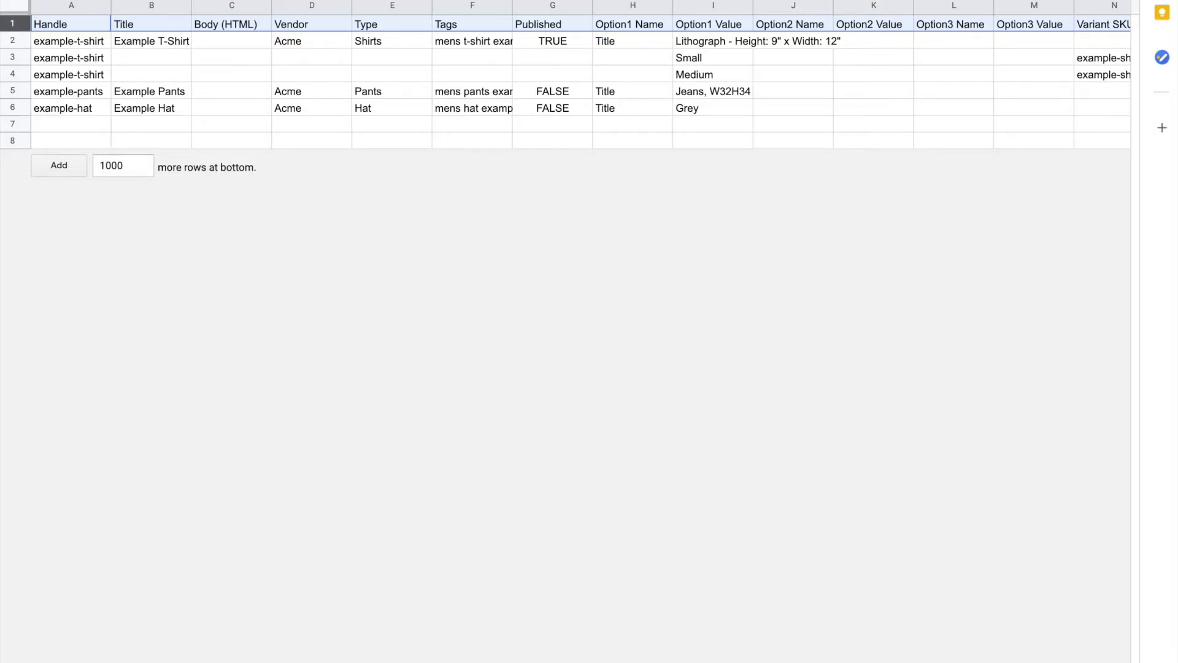
In Google Sheets, import products_export (60).csv from Downloads into a new spreadsheet with automatic separator detection, and open it
{"action": "key", "text": "alt+f"}
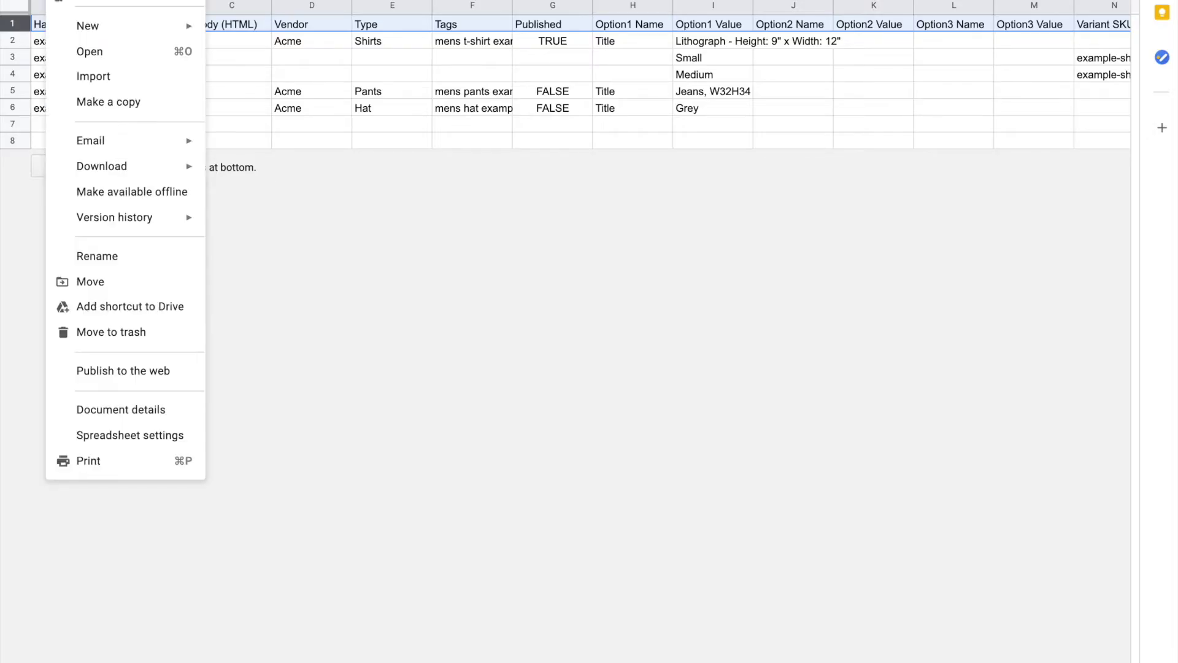
{"action": "left_click", "coordinate": [115, 79]}
{"action": "left_click", "coordinate": [568, 139]}
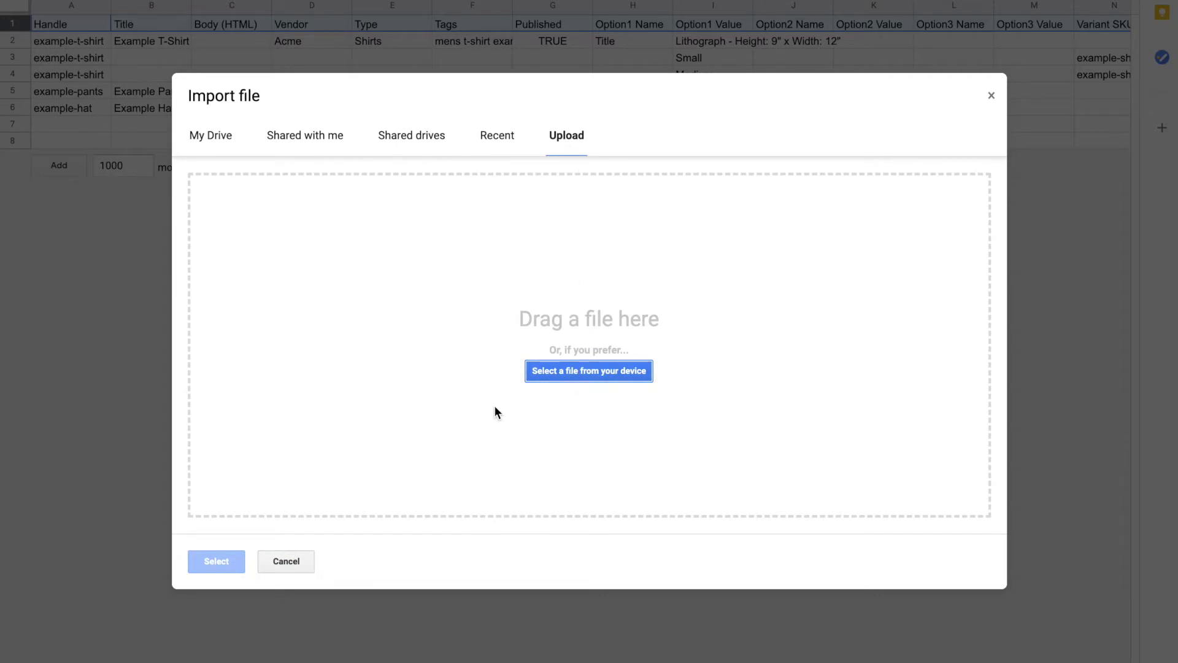
{"action": "left_click", "coordinate": [561, 369]}
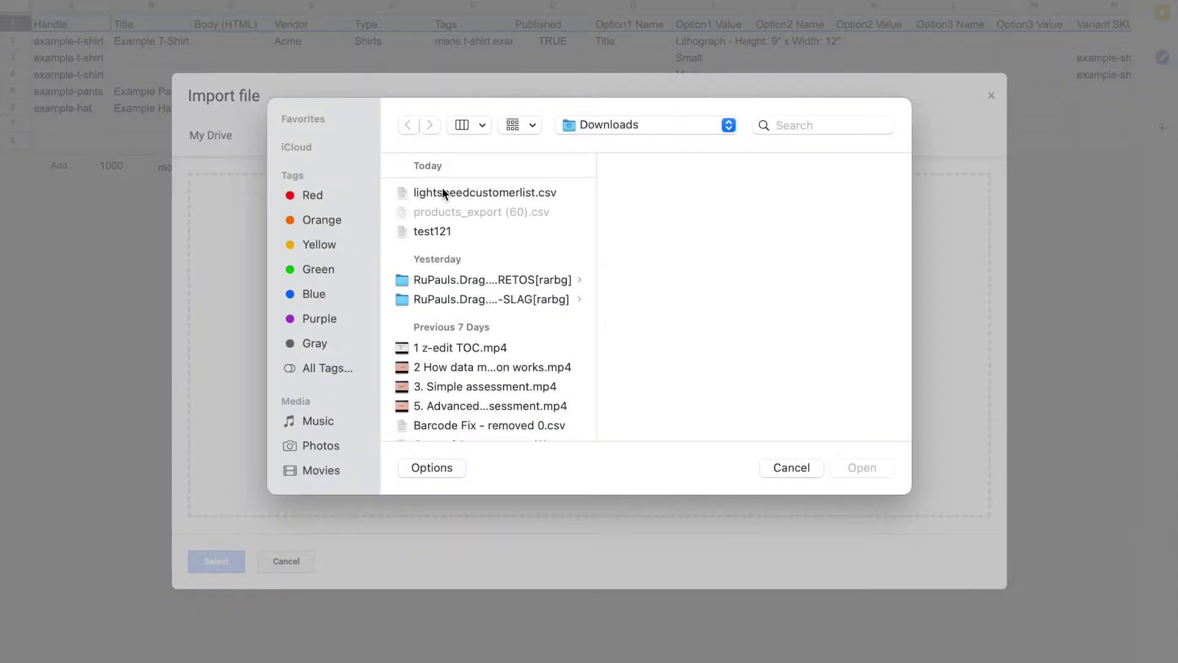
{"action": "left_click", "coordinate": [485, 210]}
{"action": "left_click", "coordinate": [884, 475]}
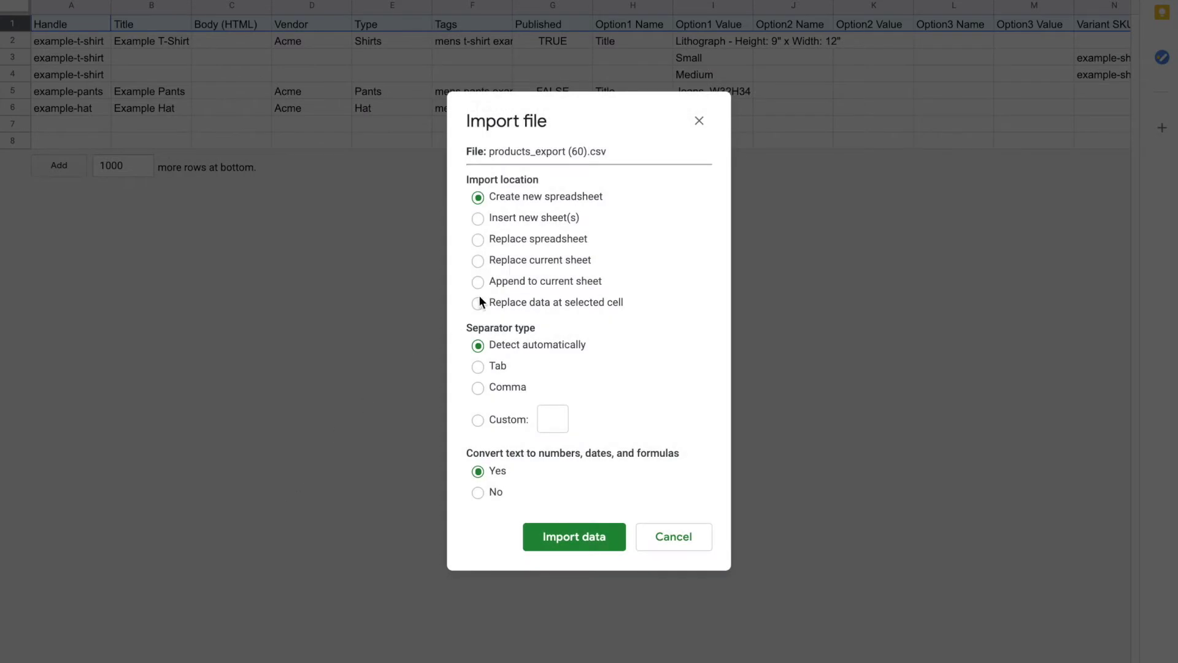
{"action": "left_click", "coordinate": [546, 537]}
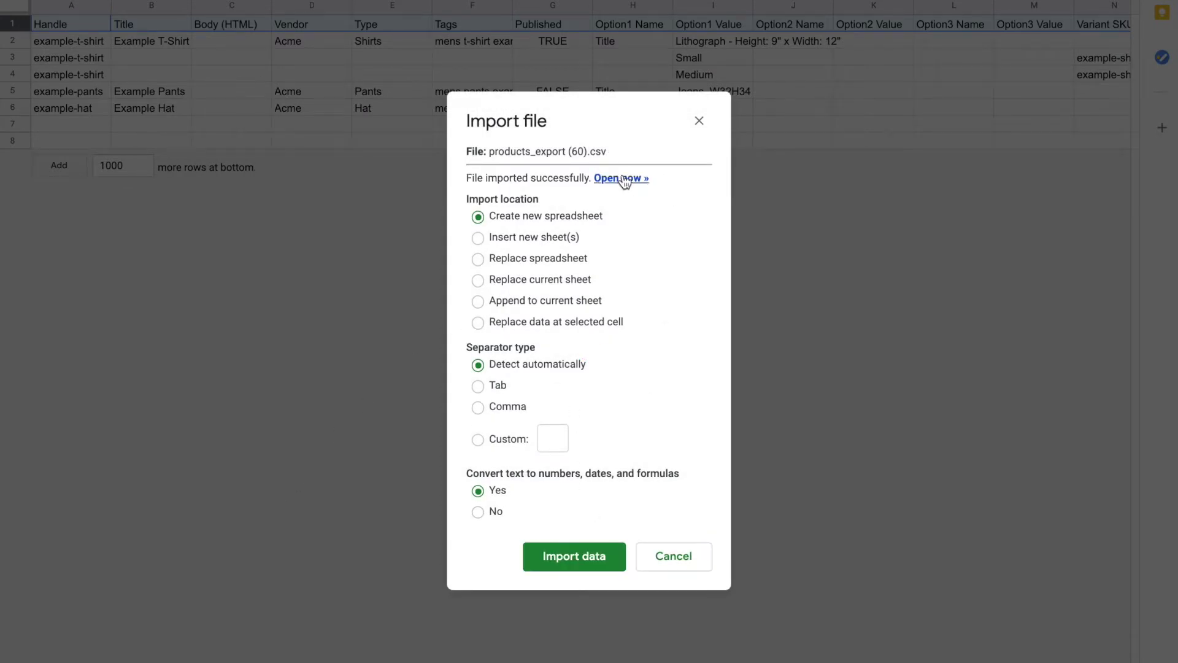
{"action": "left_click", "coordinate": [632, 187]}
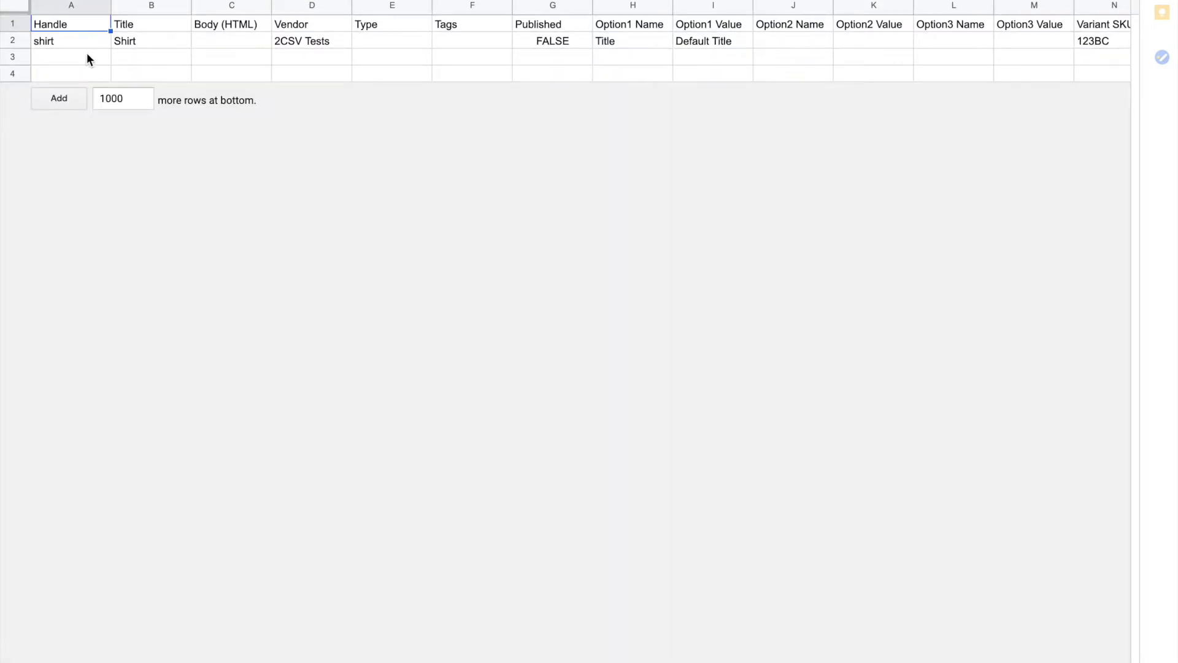
Examine the exported Shirt row across its columns, from the handle through the variant SKU, price and barcode
{"action": "scroll", "coordinate": [87, 54], "scroll_direction": "right", "scroll_amount": 4}
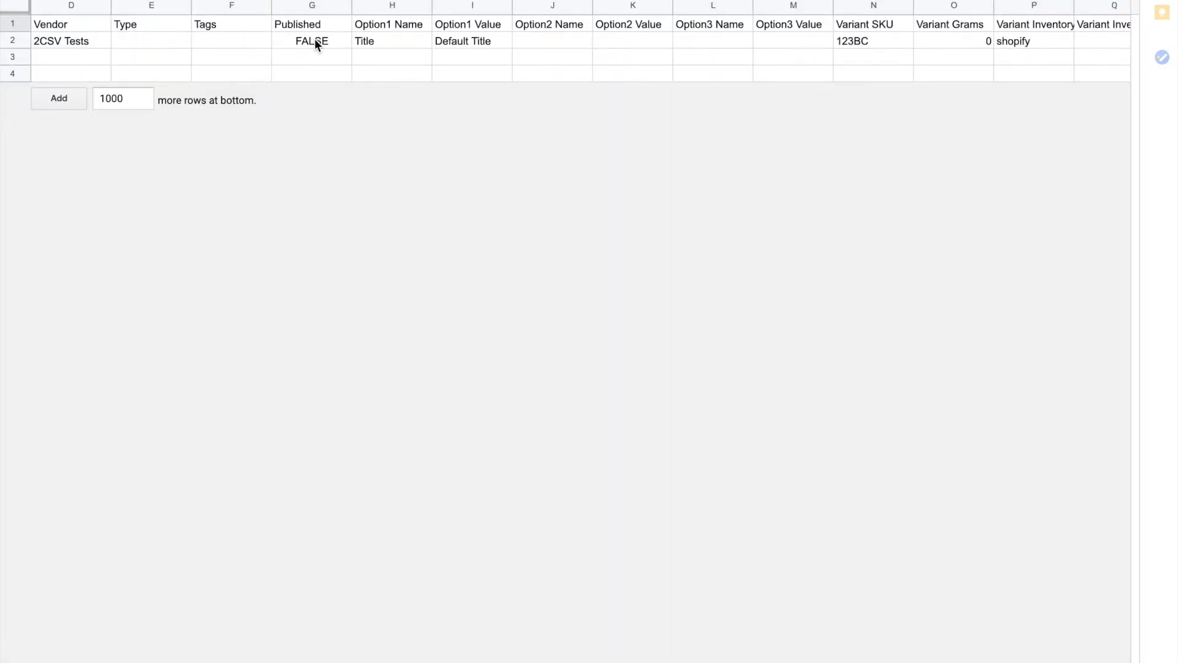
{"action": "scroll", "coordinate": [315, 38], "scroll_direction": "right", "scroll_amount": 4}
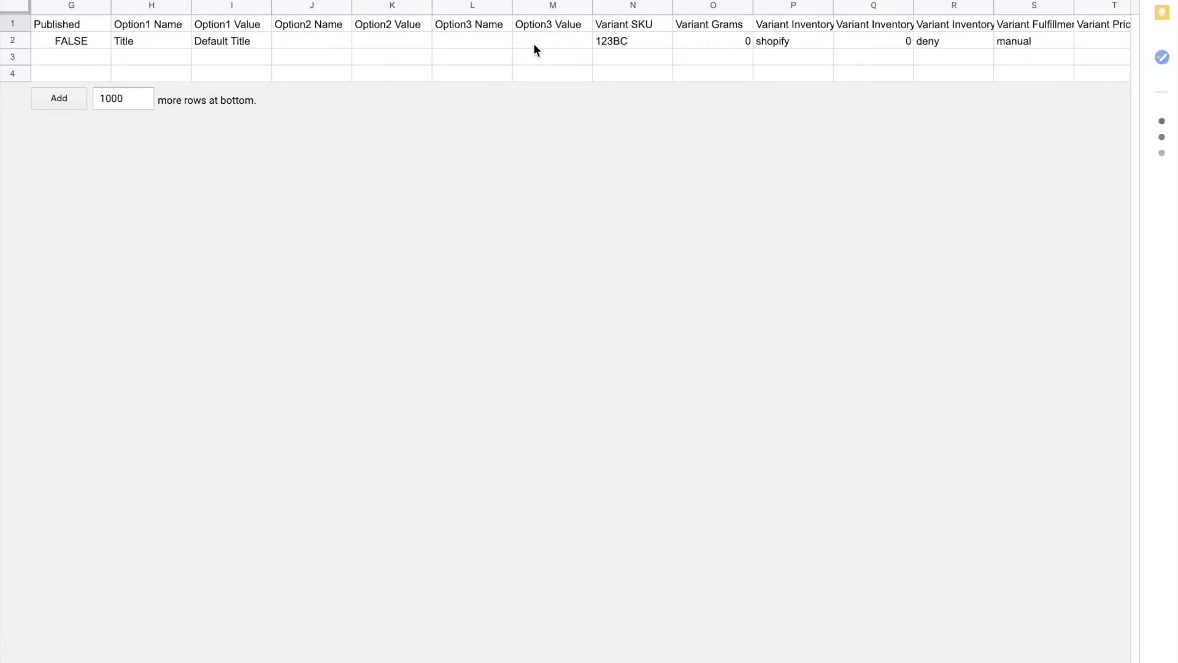
{"action": "scroll", "coordinate": [535, 49], "scroll_direction": "right", "scroll_amount": 3}
{"action": "scroll", "coordinate": [534, 49], "scroll_direction": "right", "scroll_amount": 1}
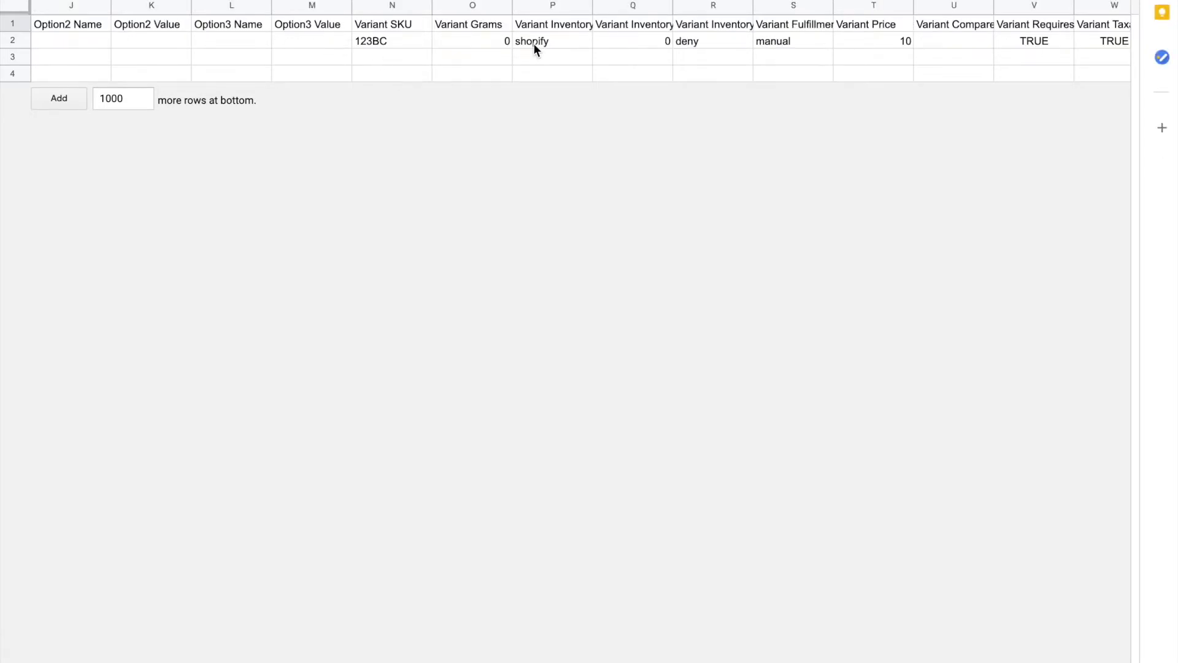
{"action": "scroll", "coordinate": [533, 43], "scroll_direction": "right", "scroll_amount": 2}
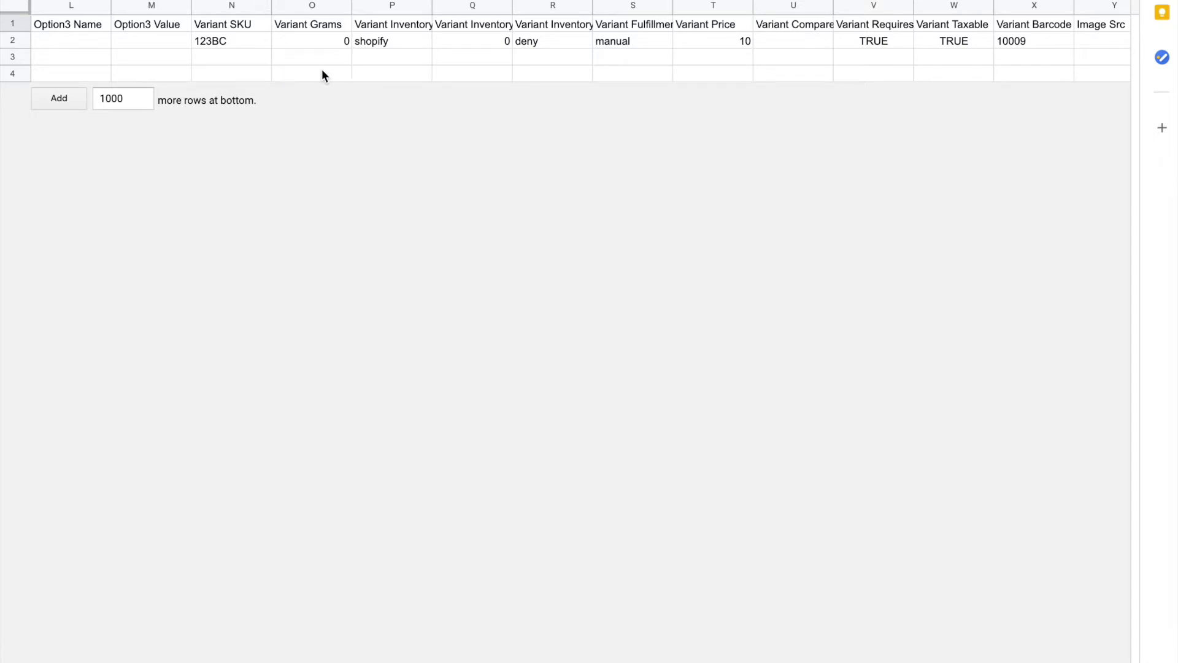
{"action": "scroll", "coordinate": [323, 70], "scroll_direction": "left", "scroll_amount": 10}
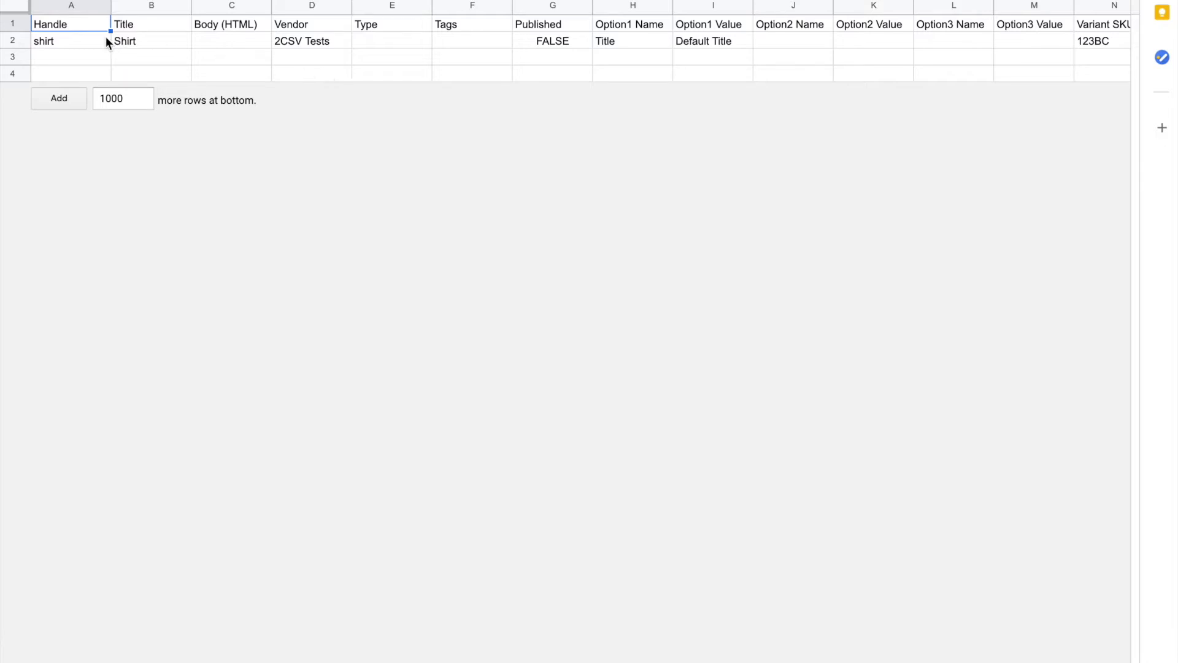
{"action": "left_click", "coordinate": [49, 43]}
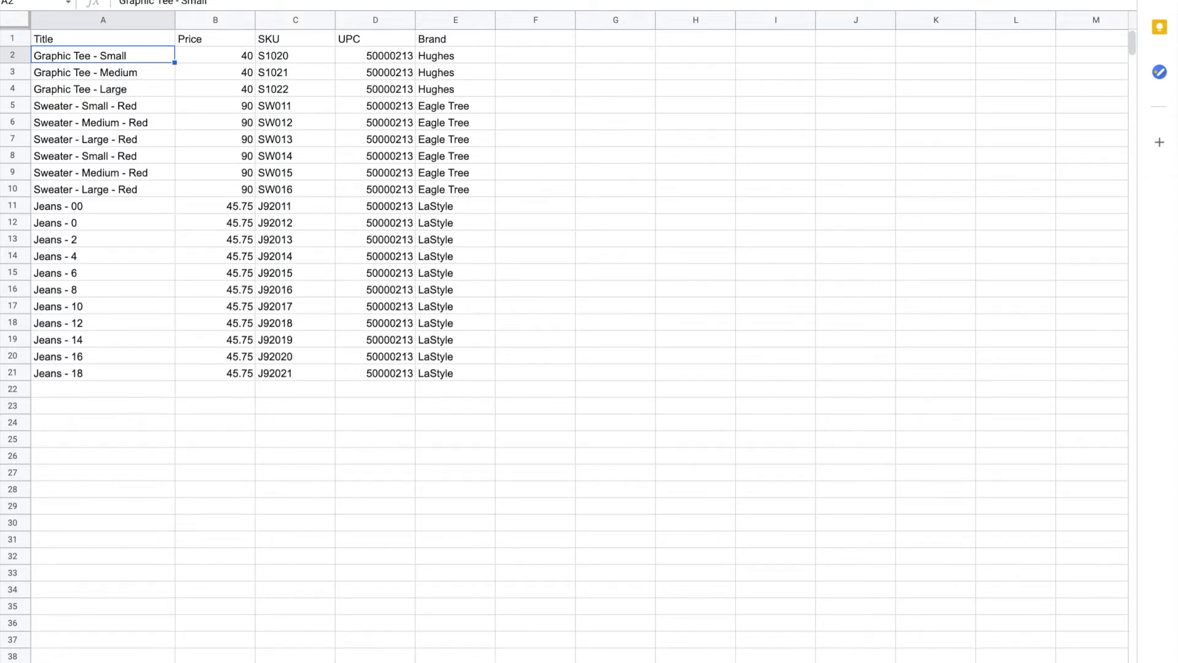
Review the spreadsheet listing Graphic Tee, Sweater and Jeans products, checking its column headings and the Title entries in A1:A21
{"action": "left_click", "coordinate": [572, 170]}
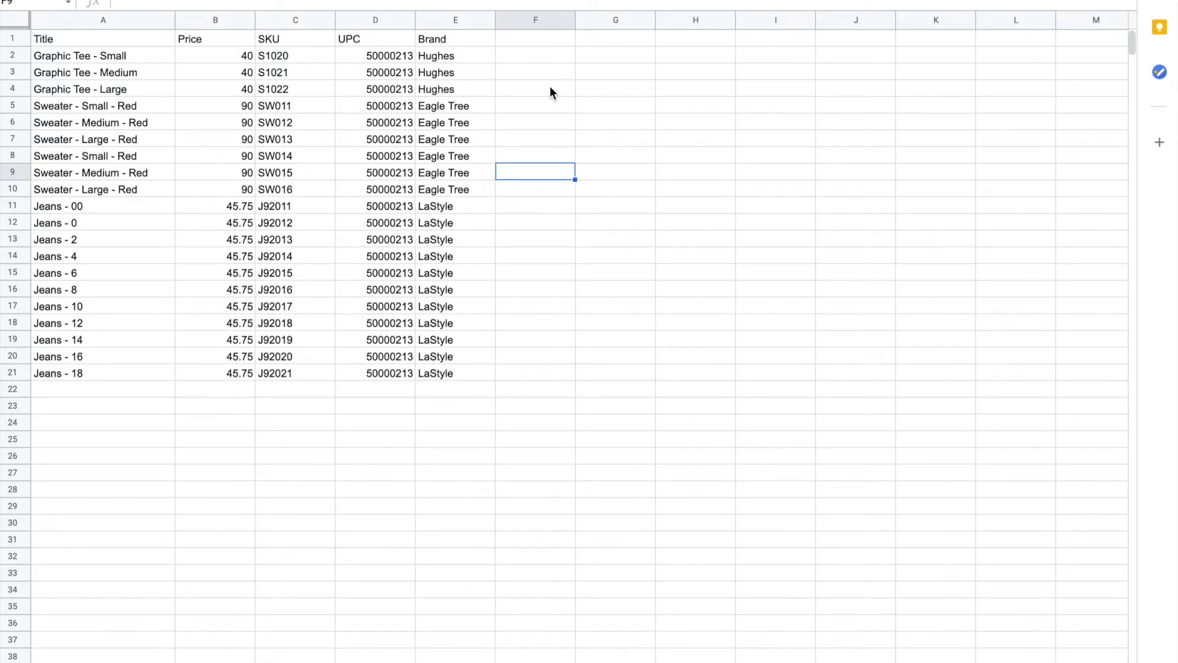
{"action": "left_click", "coordinate": [520, 36]}
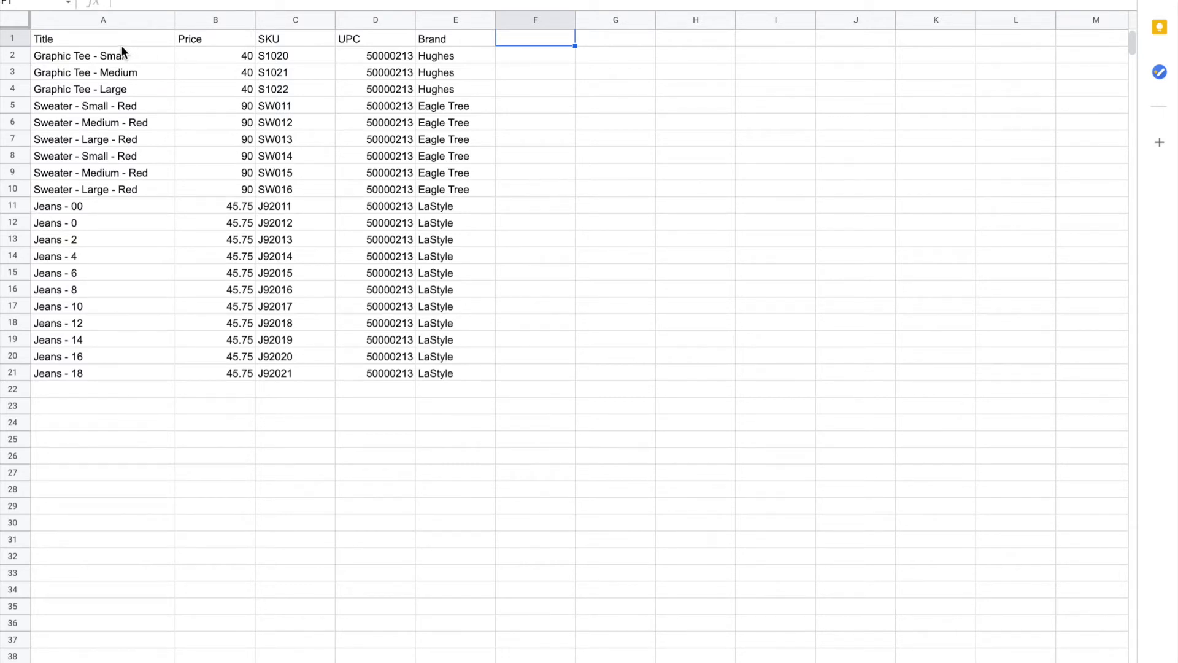
{"action": "left_click_drag", "start_coordinate": [116, 39], "coordinate": [101, 370]}
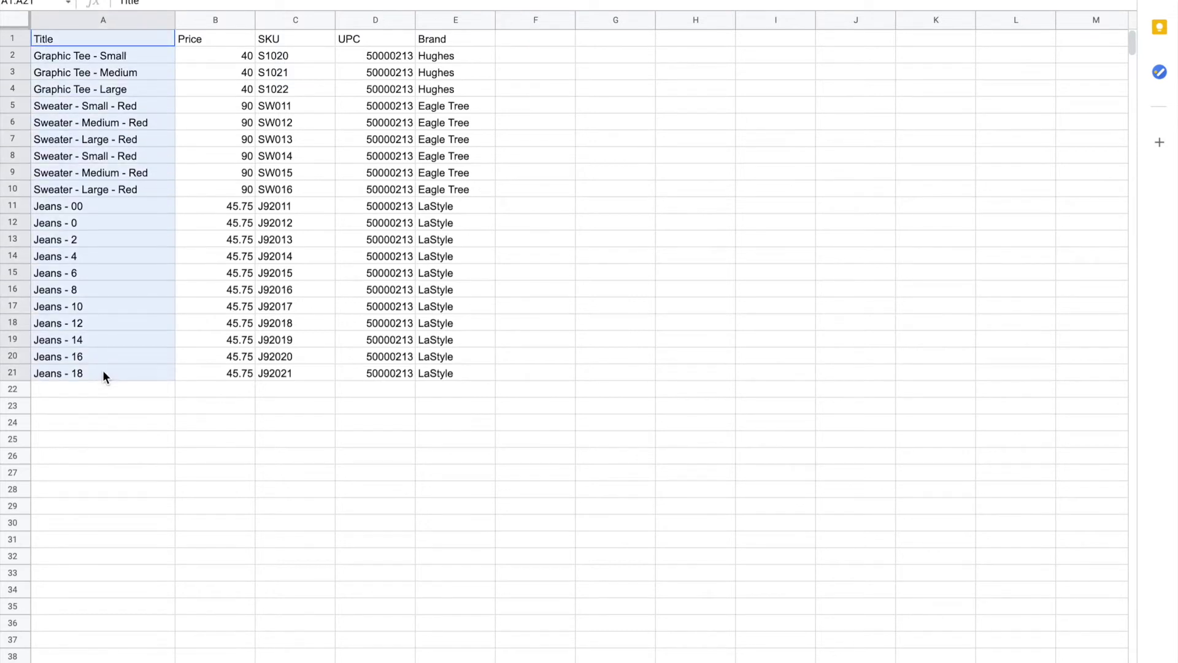
{"action": "left_click", "coordinate": [102, 371]}
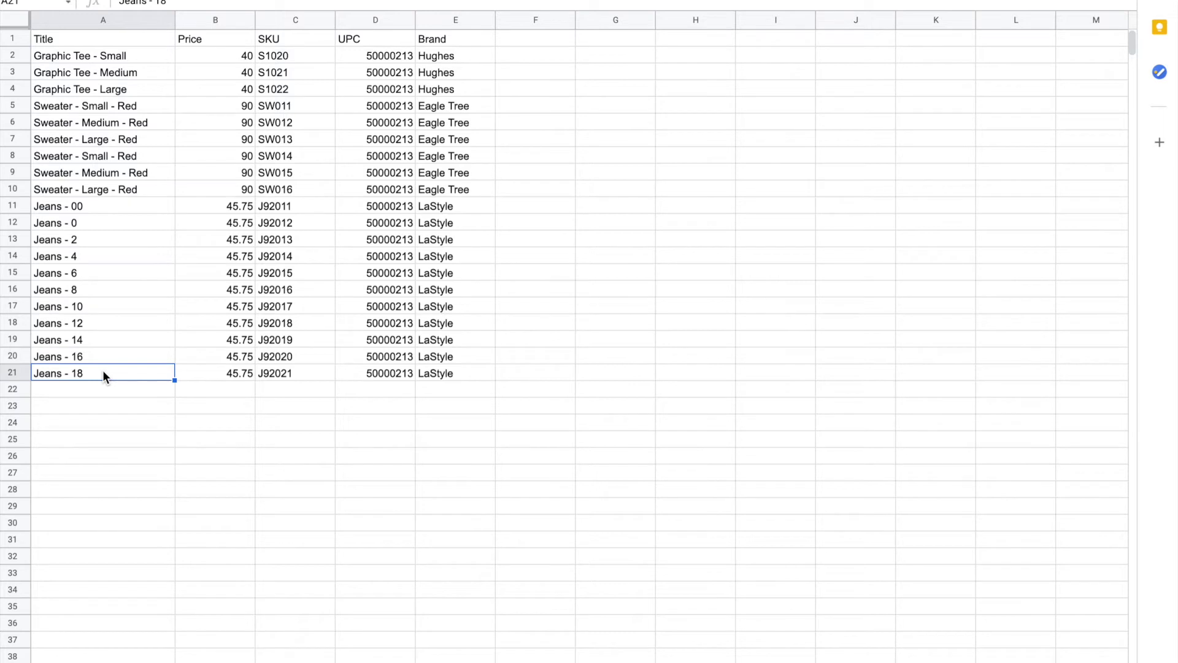
Review the Graphic Tee, Sweater and Jeans titles in A2:A21, noting how size and color are written into each title
{"action": "left_click_drag", "start_coordinate": [102, 370], "coordinate": [114, 56]}
{"action": "left_click", "coordinate": [115, 56]}
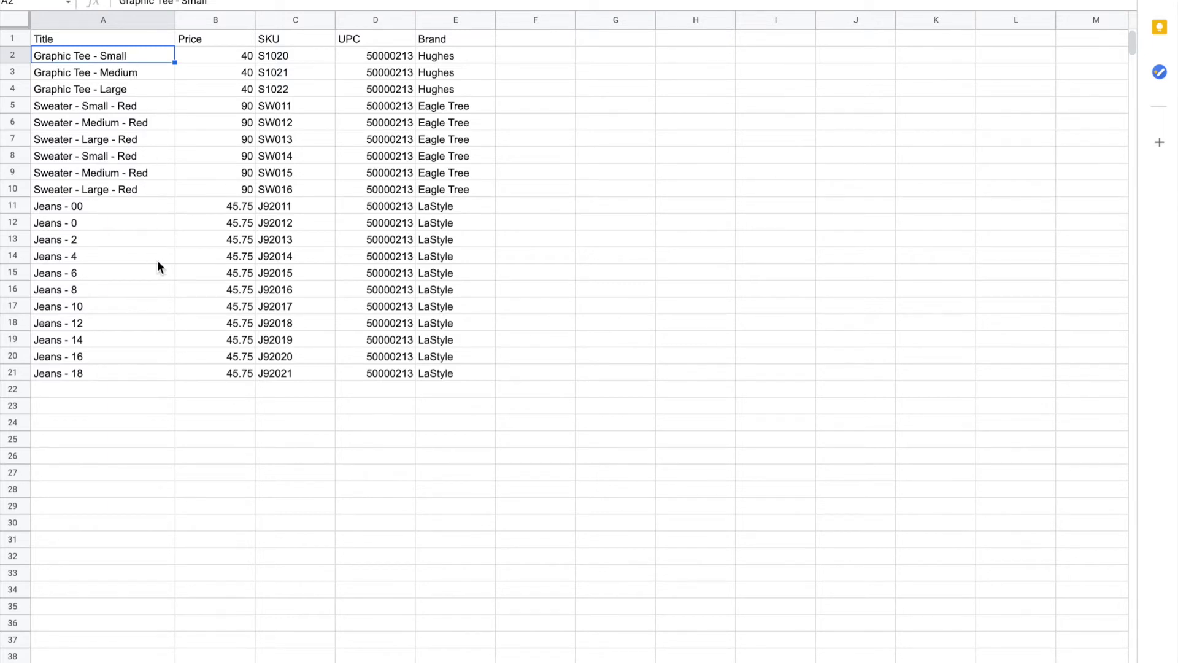
{"action": "left_click", "coordinate": [540, 375]}
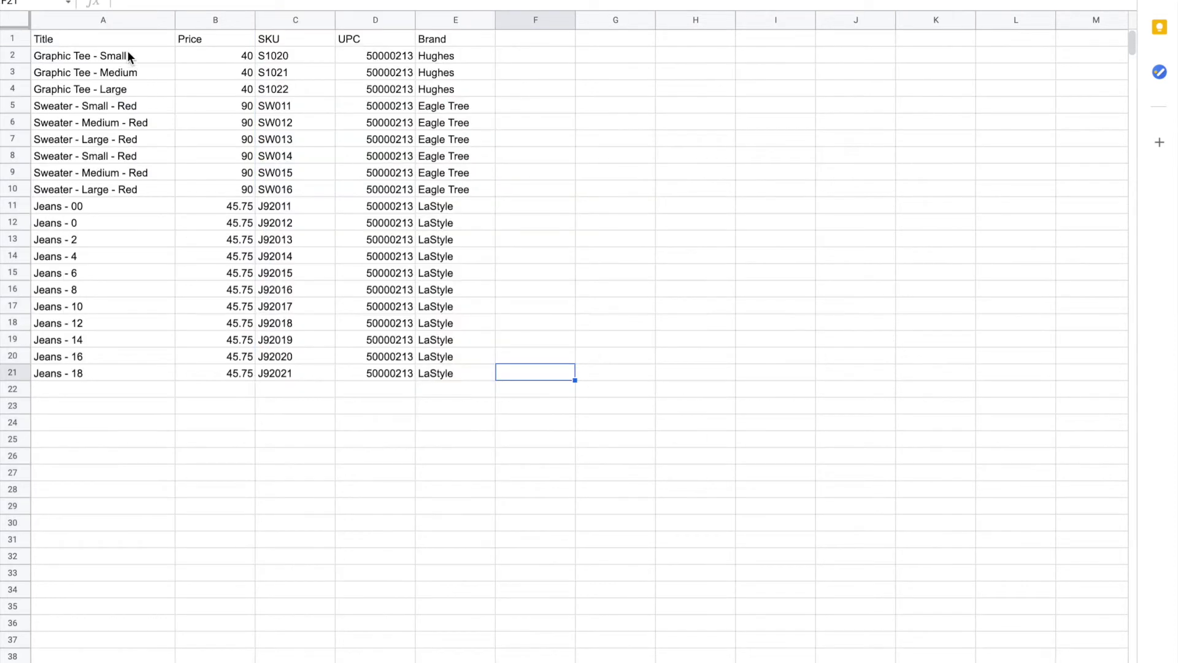
{"action": "left_click_drag", "start_coordinate": [115, 54], "coordinate": [106, 376]}
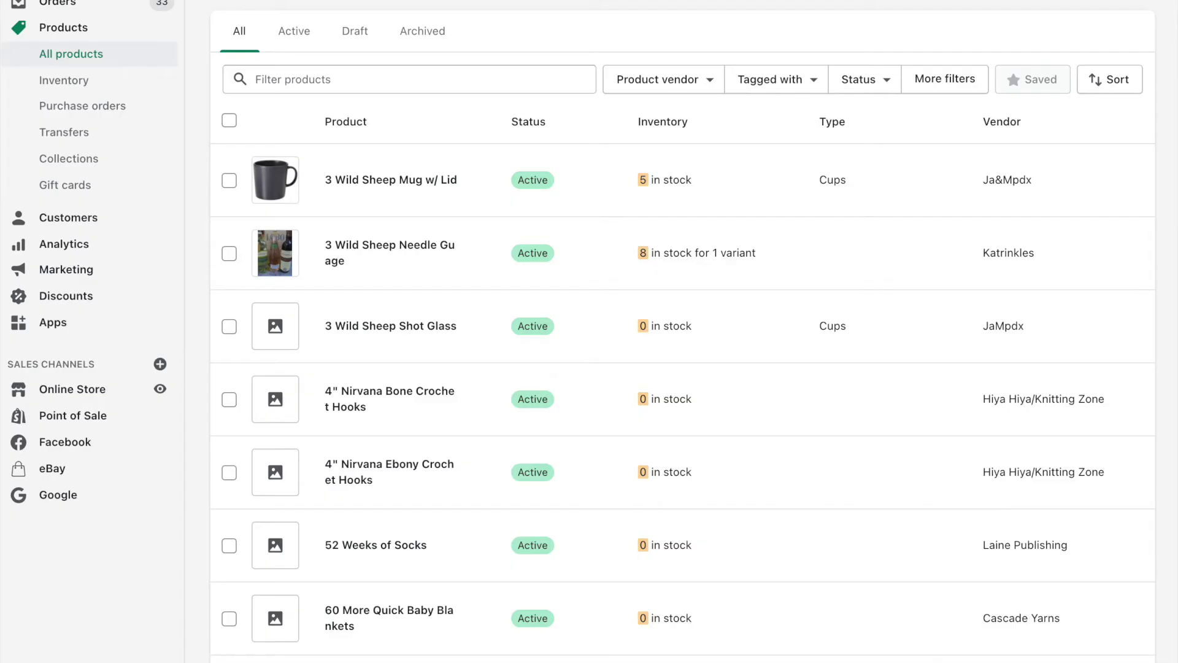
Switch to Shopify, start a product import with Example Data - Simple.csv, and continue to the import preview
{"action": "left_click", "coordinate": [915, 2]}
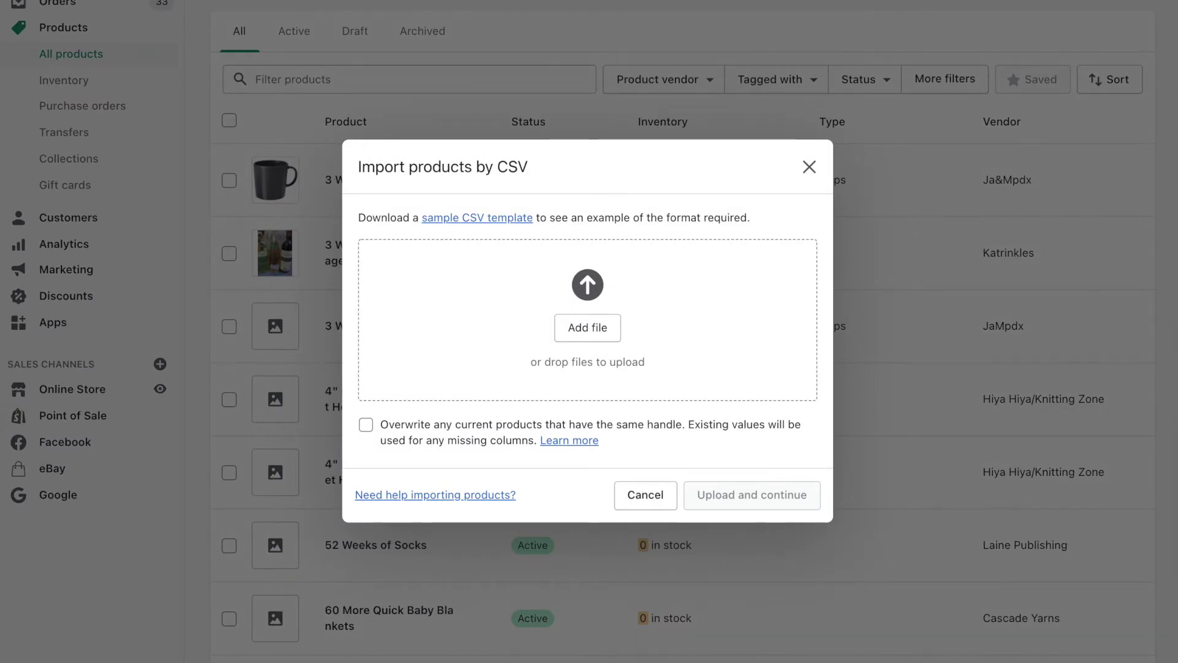
{"action": "left_click_drag", "start_coordinate": [1154, 92], "coordinate": [629, 289]}
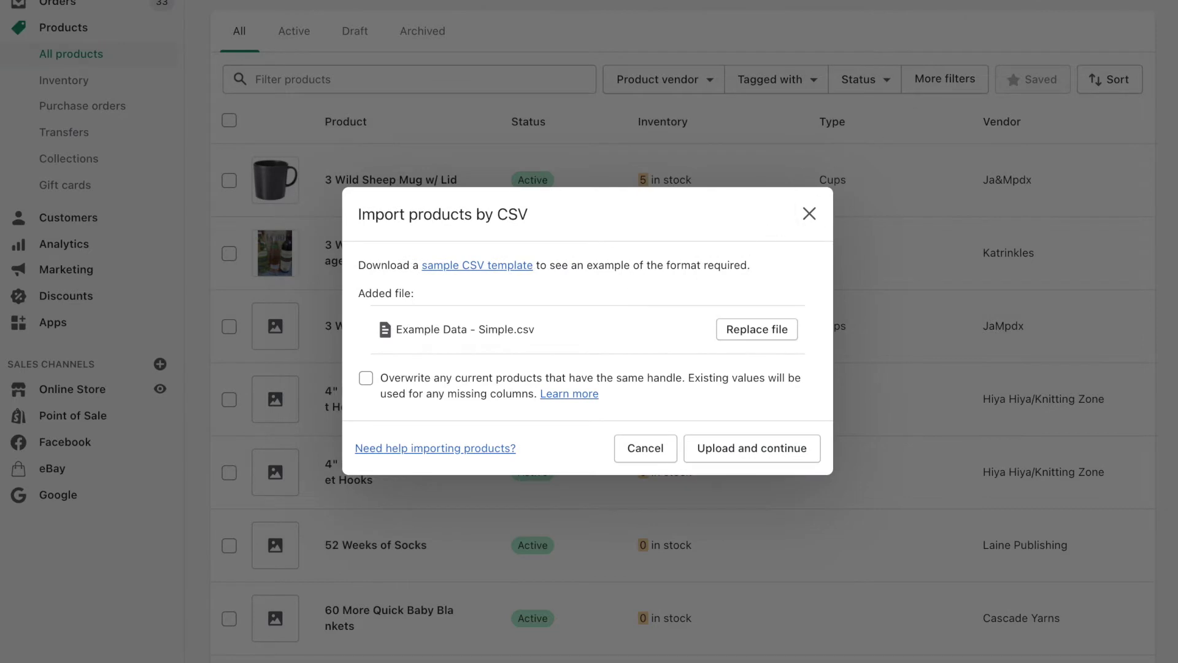
{"action": "left_click", "coordinate": [744, 449]}
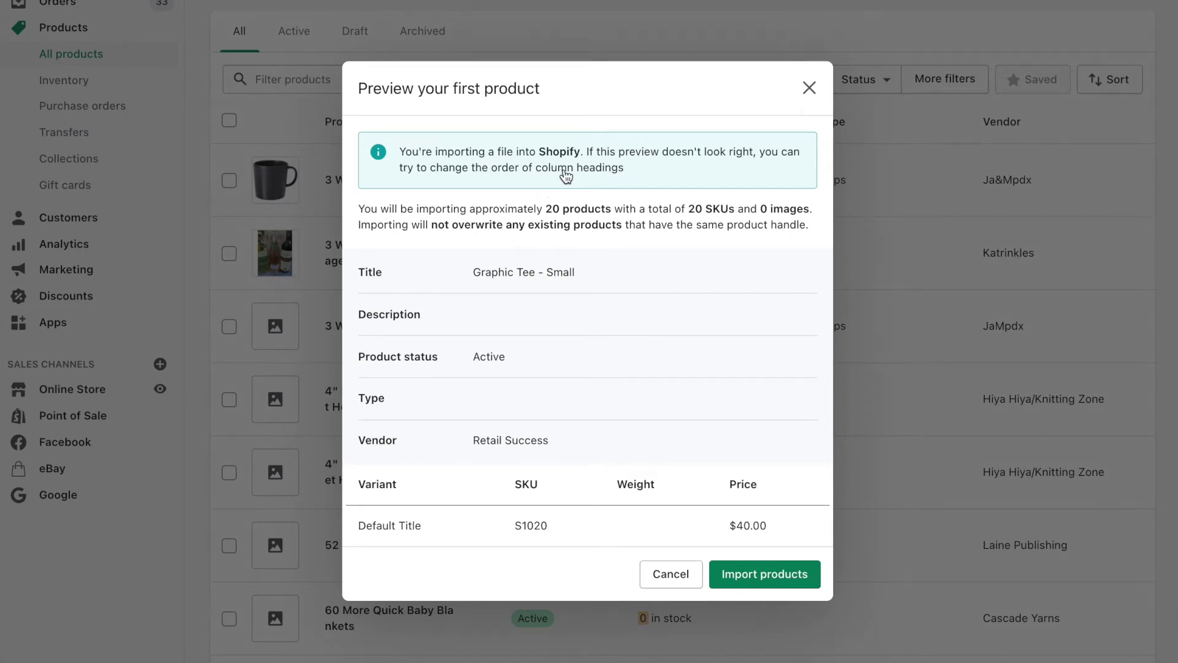
Open the import's column-heading mapping and choose a Shopify field for the Brand column
{"action": "left_click", "coordinate": [566, 170]}
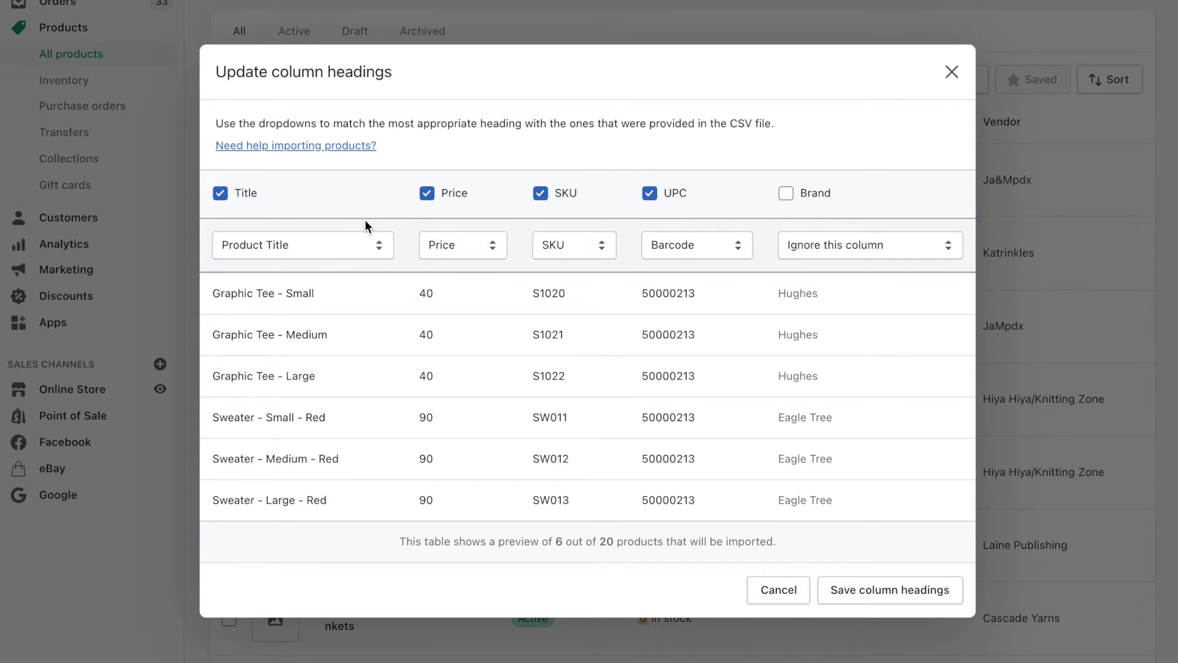
{"action": "left_click", "coordinate": [853, 241]}
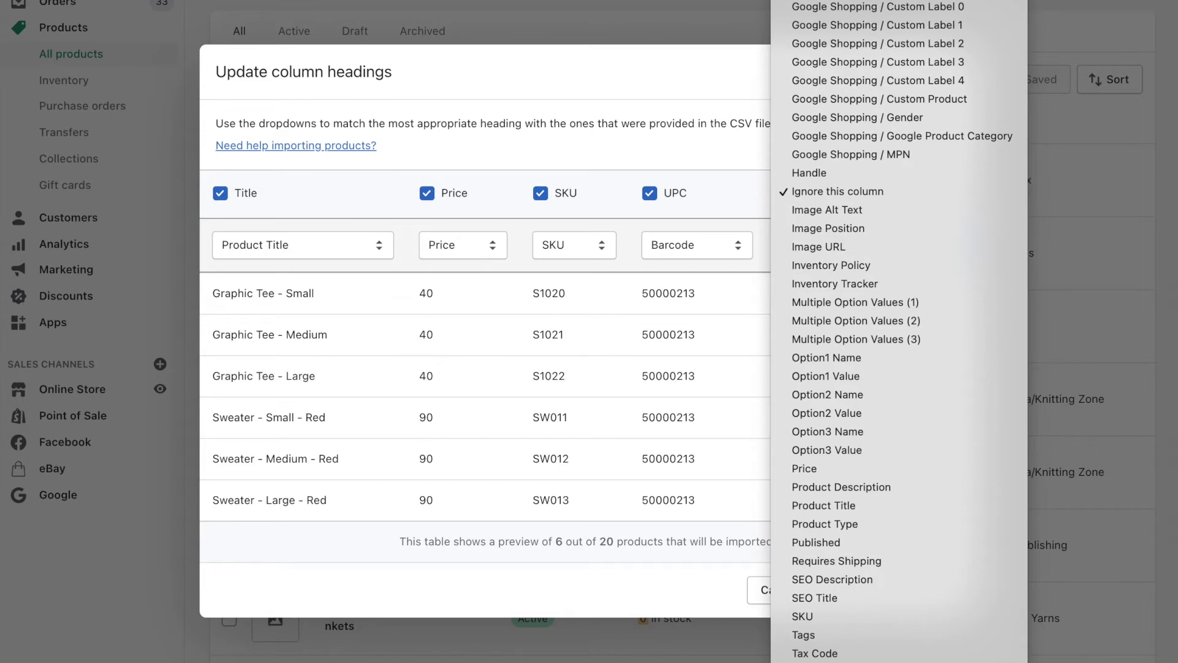
{"action": "left_click", "coordinate": [842, 662]}
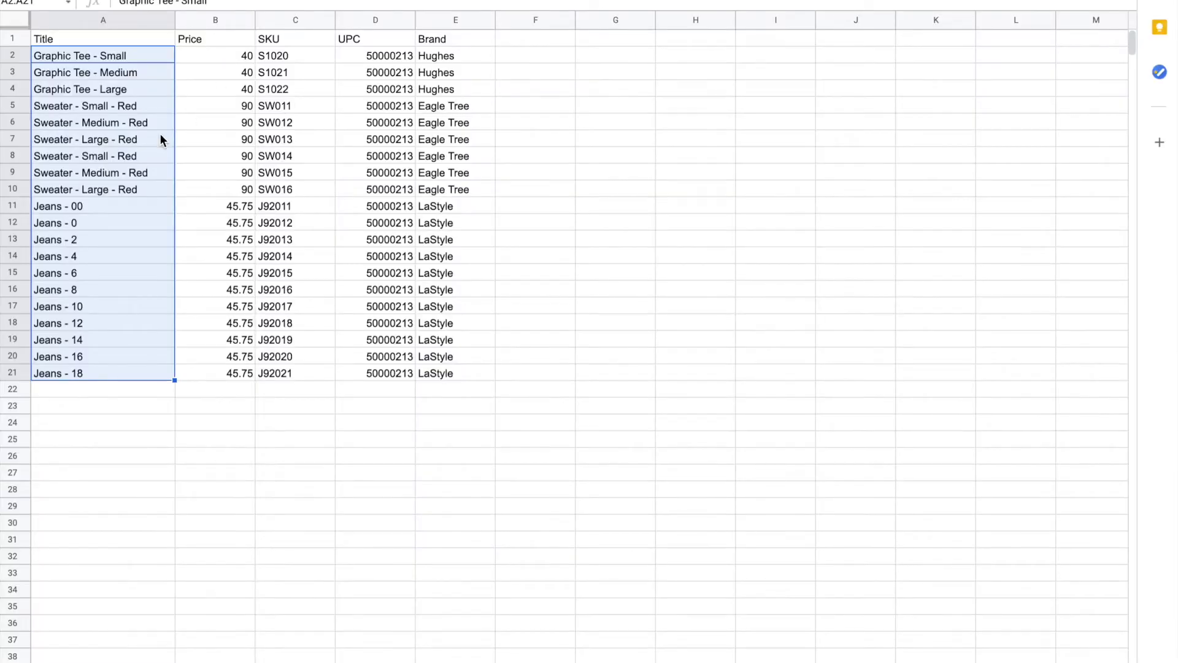
Switch back to the Google Sheets product list and highlight the Title entries in A2:A21 for review
{"action": "left_click", "coordinate": [160, 137]}
{"action": "left_click_drag", "start_coordinate": [166, 56], "coordinate": [110, 370]}
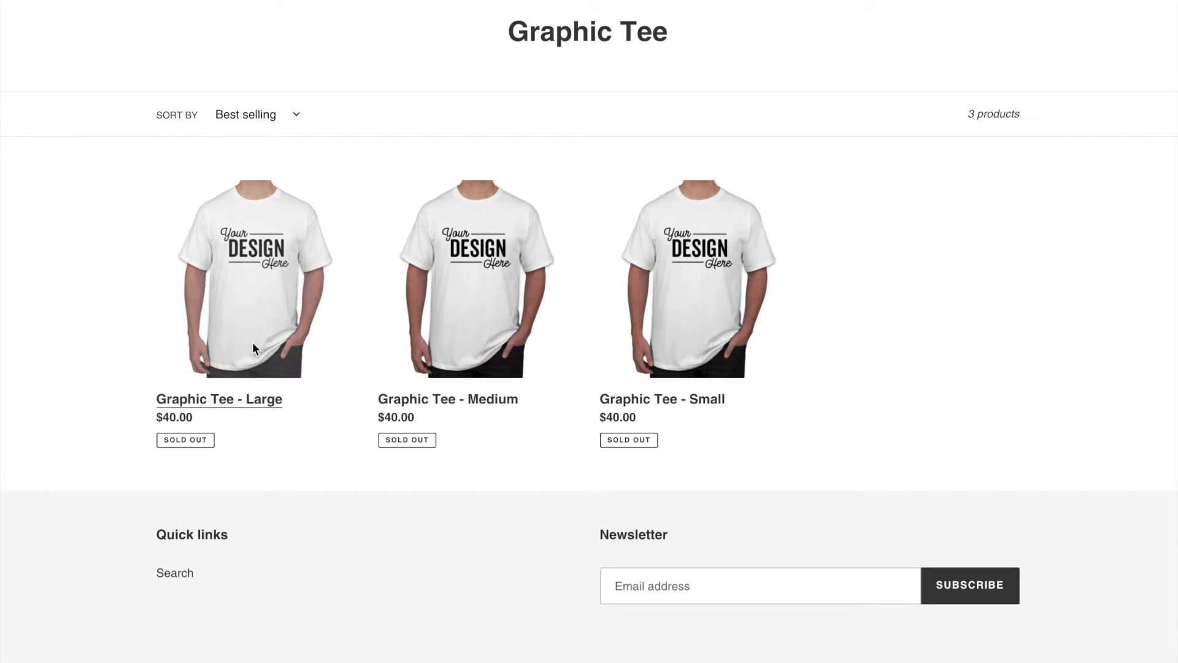
On the storefront, compare the separate Graphic Tee - Large product with the single Graphic Tee product and its Size options
{"action": "left_click", "coordinate": [257, 308]}
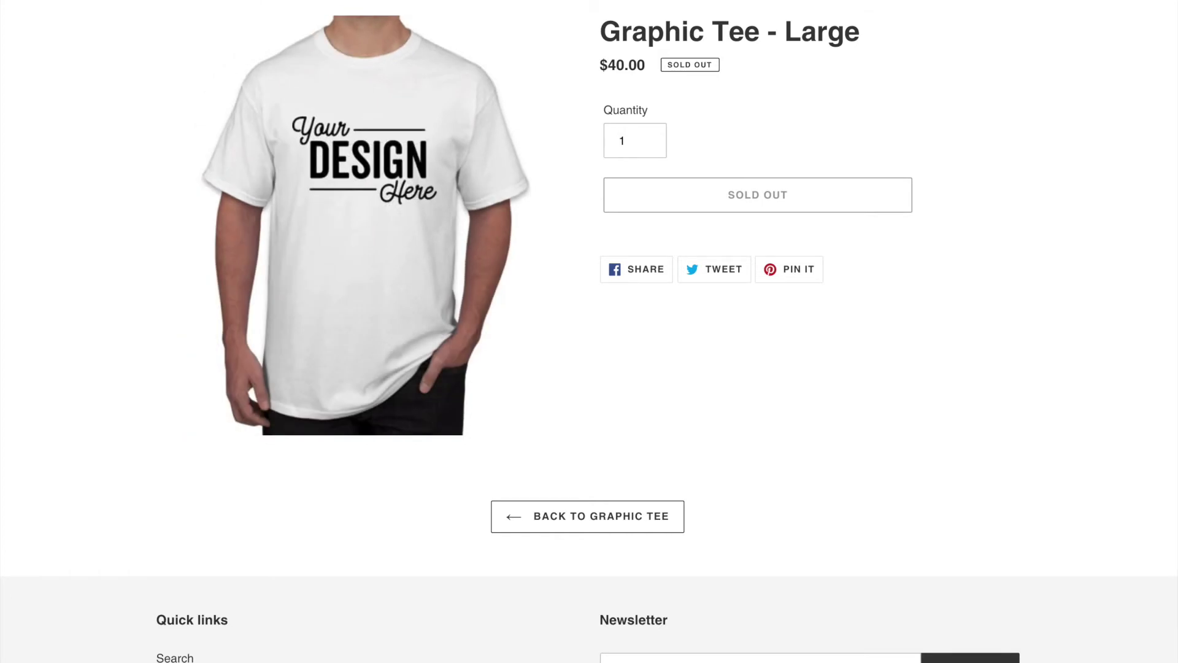
{"action": "key", "text": "ctrl+Tab"}
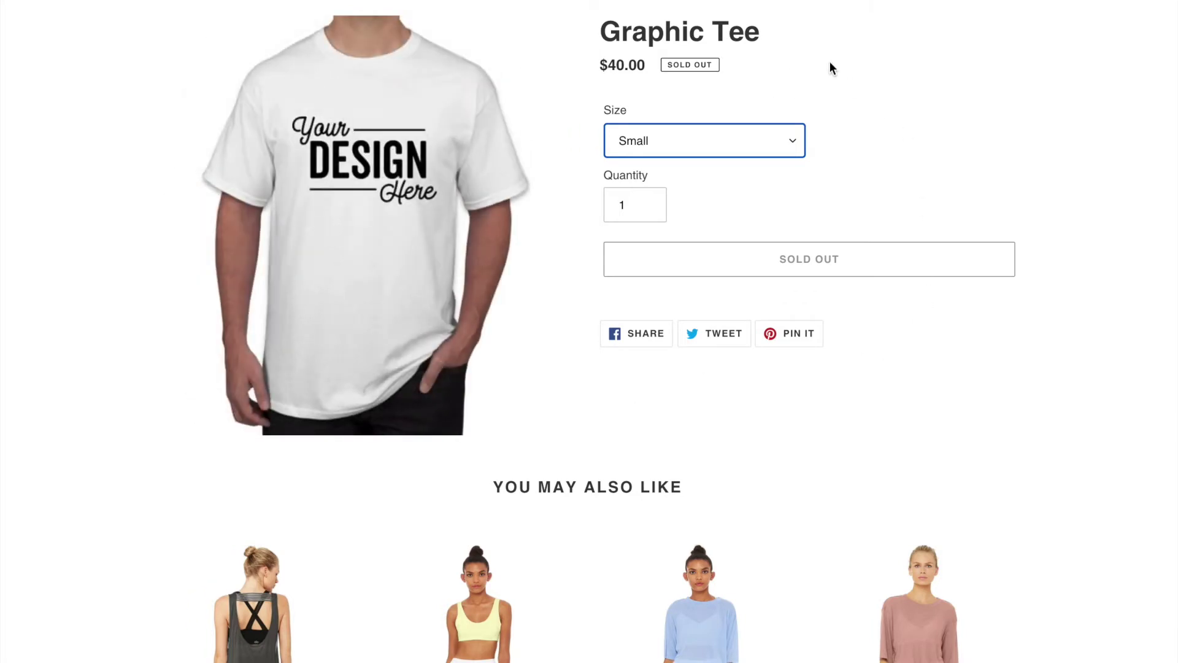
{"action": "left_click", "coordinate": [785, 144]}
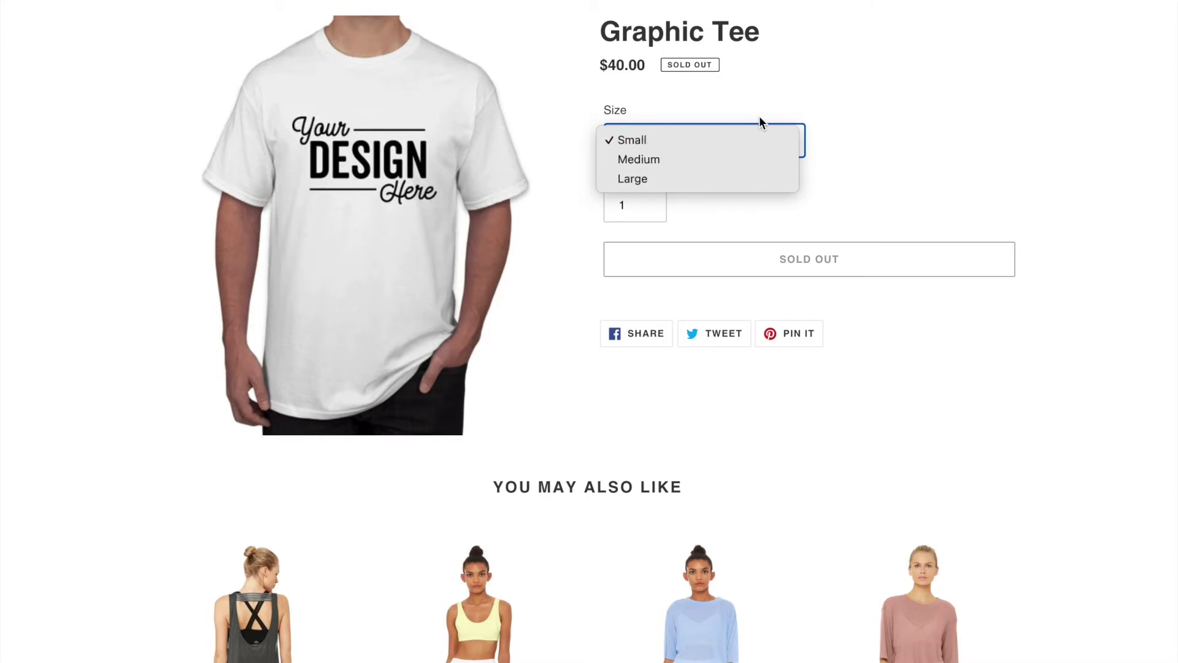
{"action": "left_click", "coordinate": [957, 108]}
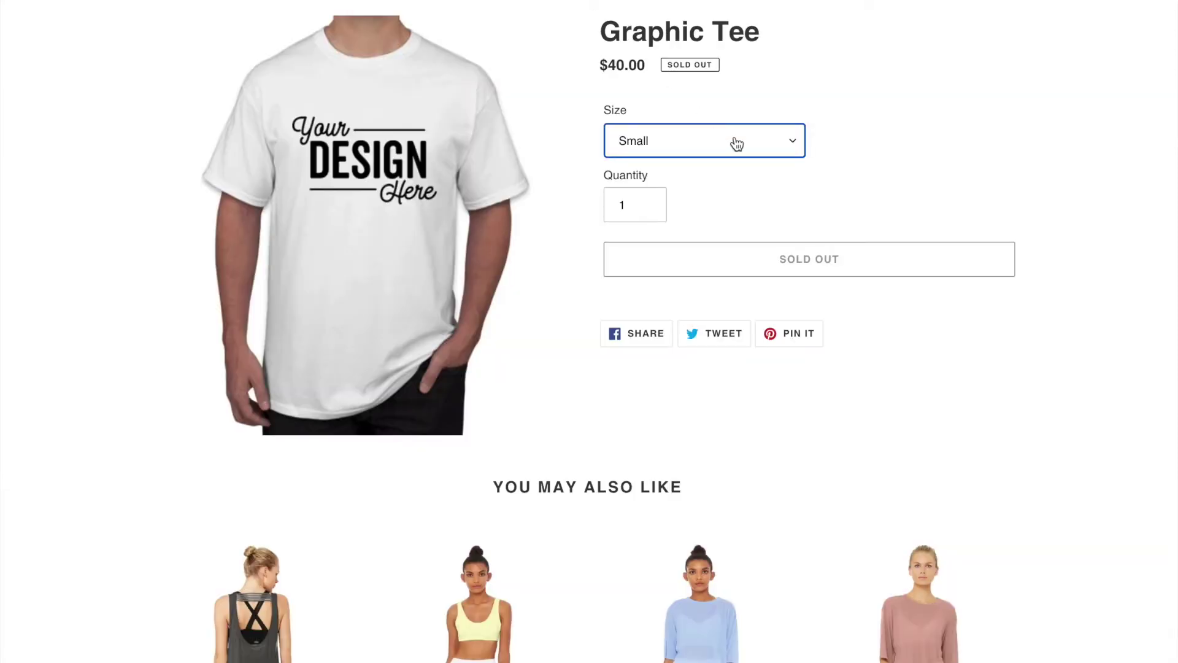
{"action": "left_click", "coordinate": [743, 144]}
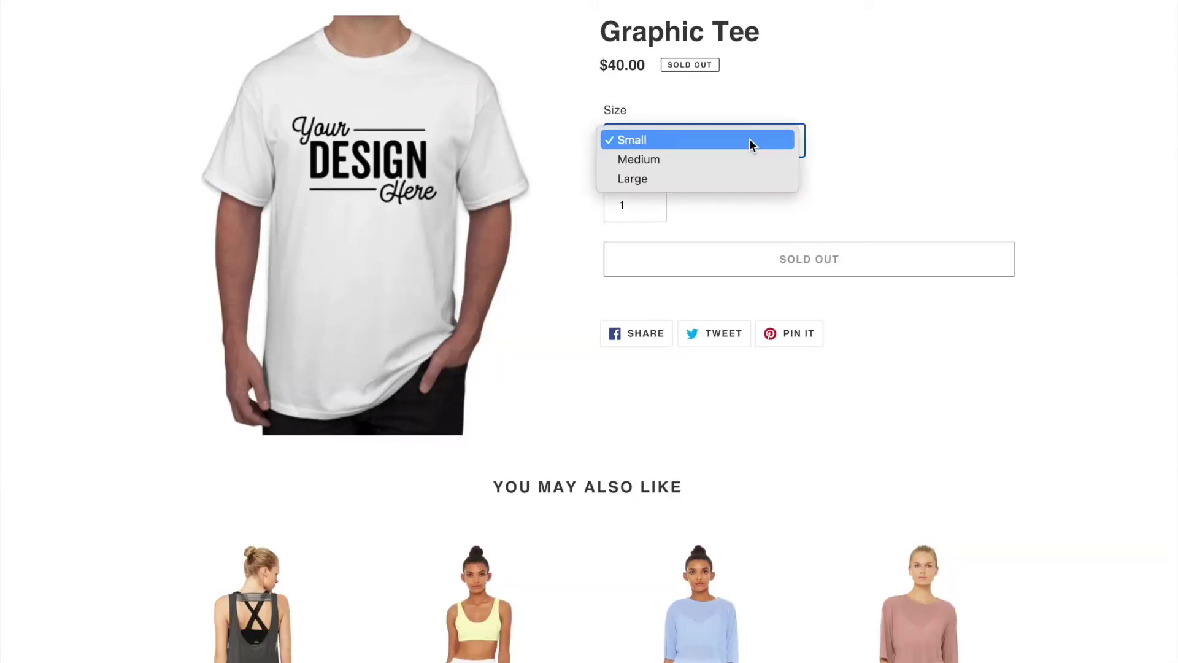
{"action": "left_click", "coordinate": [910, 127]}
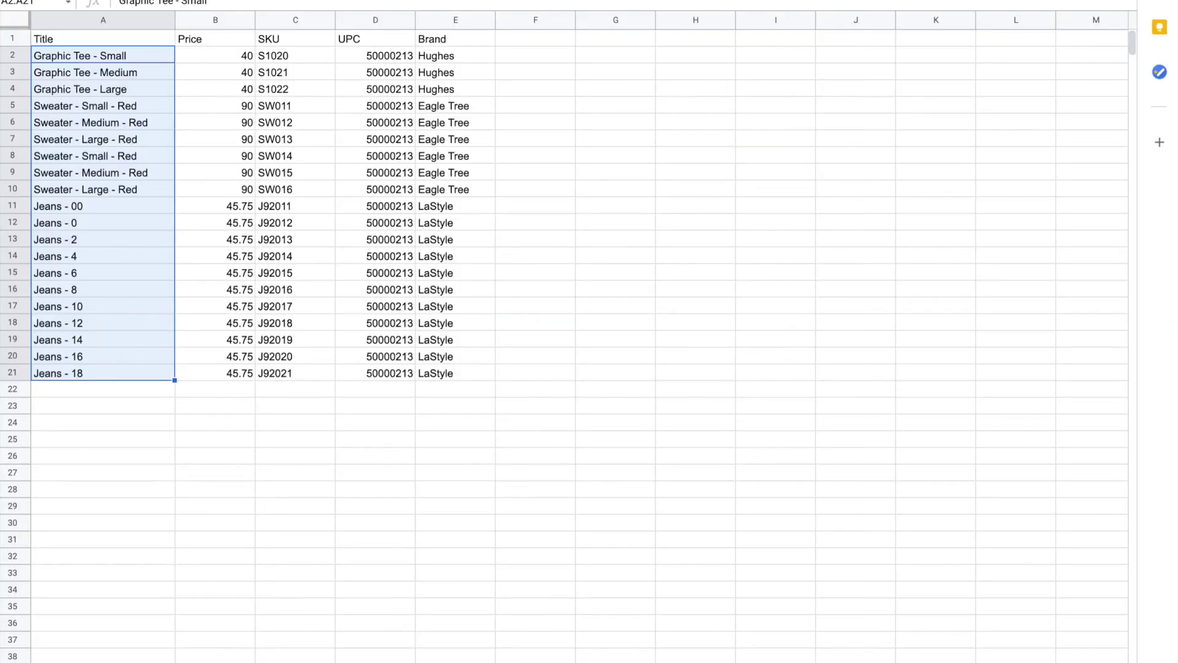
Return to the Google Sheets product list and check its combined titles again, from Graphic Tee - Small to Jeans - 18
{"action": "left_click", "coordinate": [643, 213]}
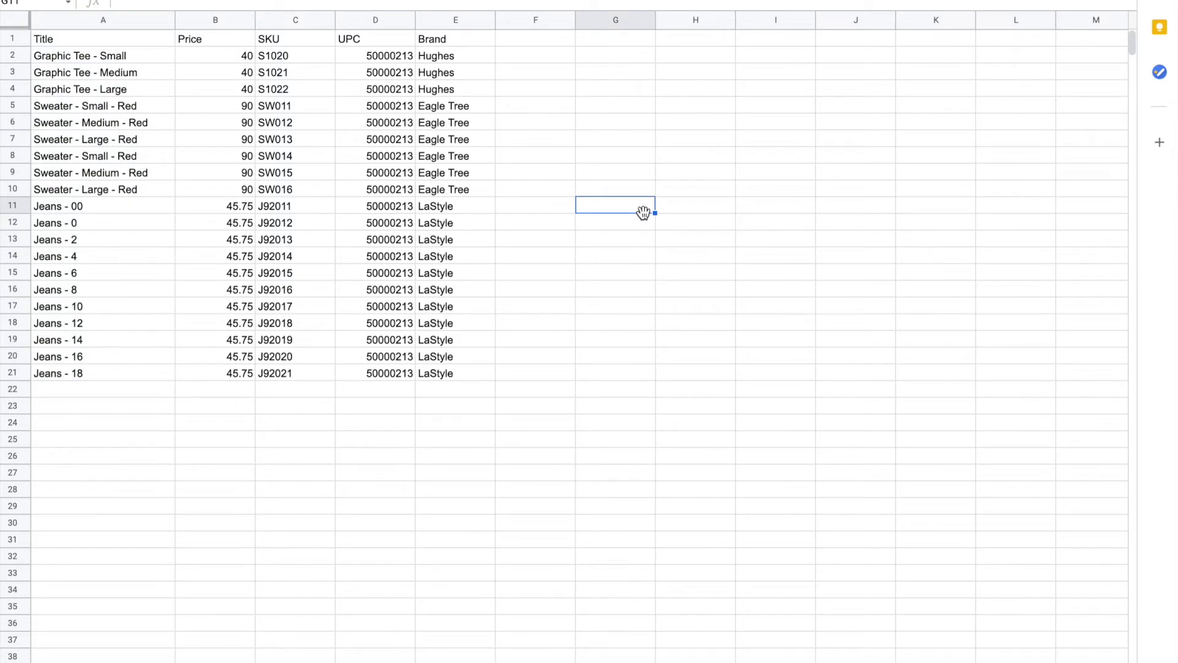
{"action": "left_click", "coordinate": [141, 59]}
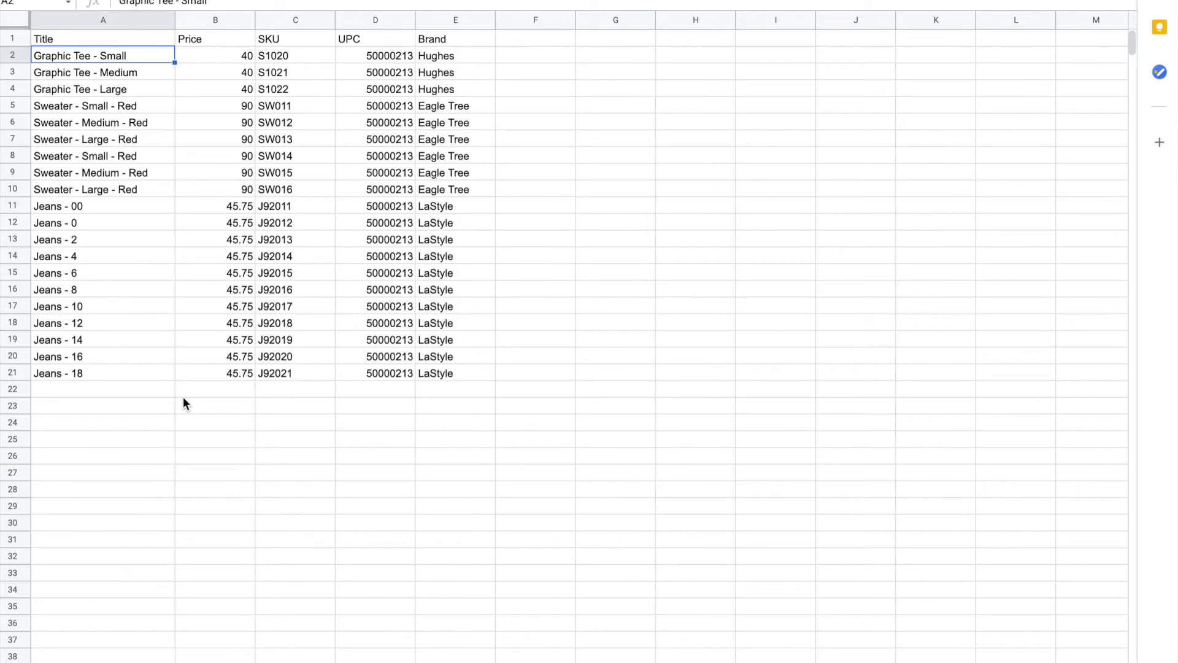
{"action": "left_click_drag", "start_coordinate": [116, 58], "coordinate": [83, 372]}
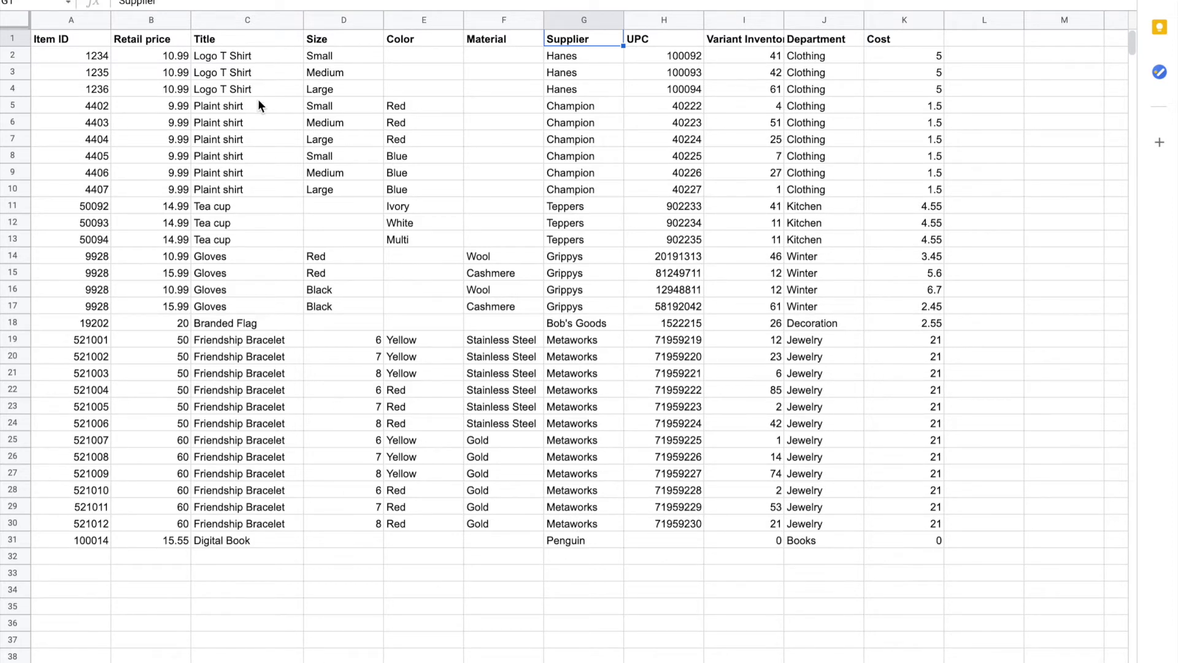
In the other example spreadsheet, examine the Title, Size, Color and Material columns through row 31
{"action": "left_click_drag", "start_coordinate": [229, 37], "coordinate": [484, 550]}
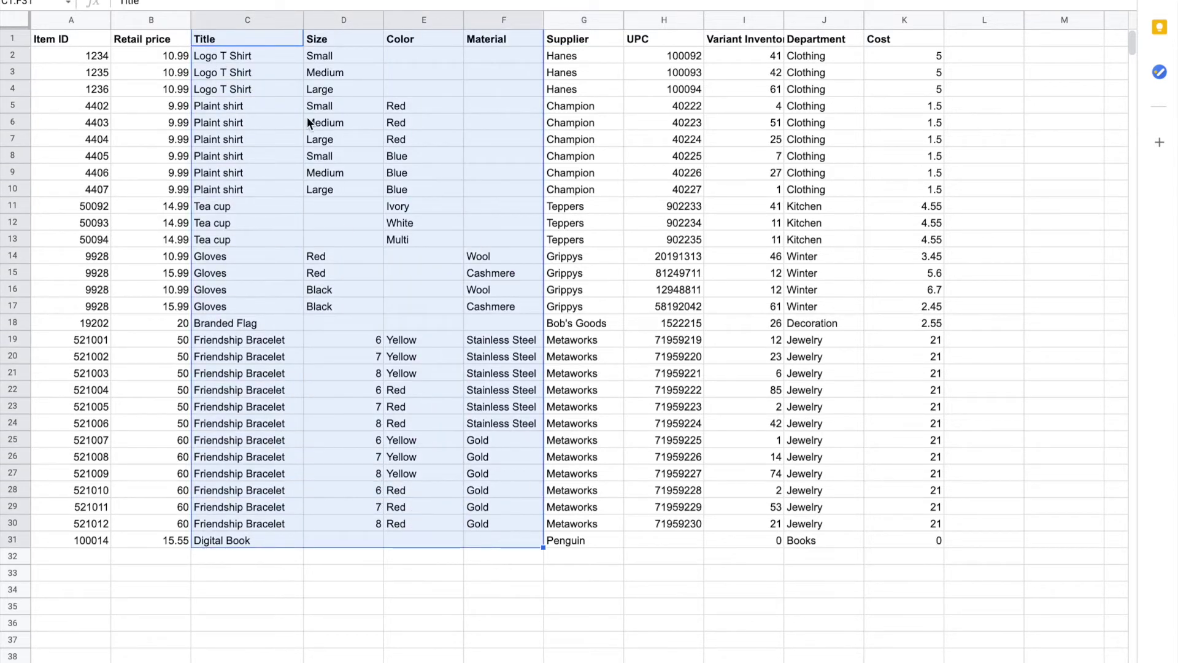
{"action": "left_click_drag", "start_coordinate": [323, 39], "coordinate": [352, 198]}
{"action": "left_click_drag", "start_coordinate": [409, 494], "coordinate": [488, 540]}
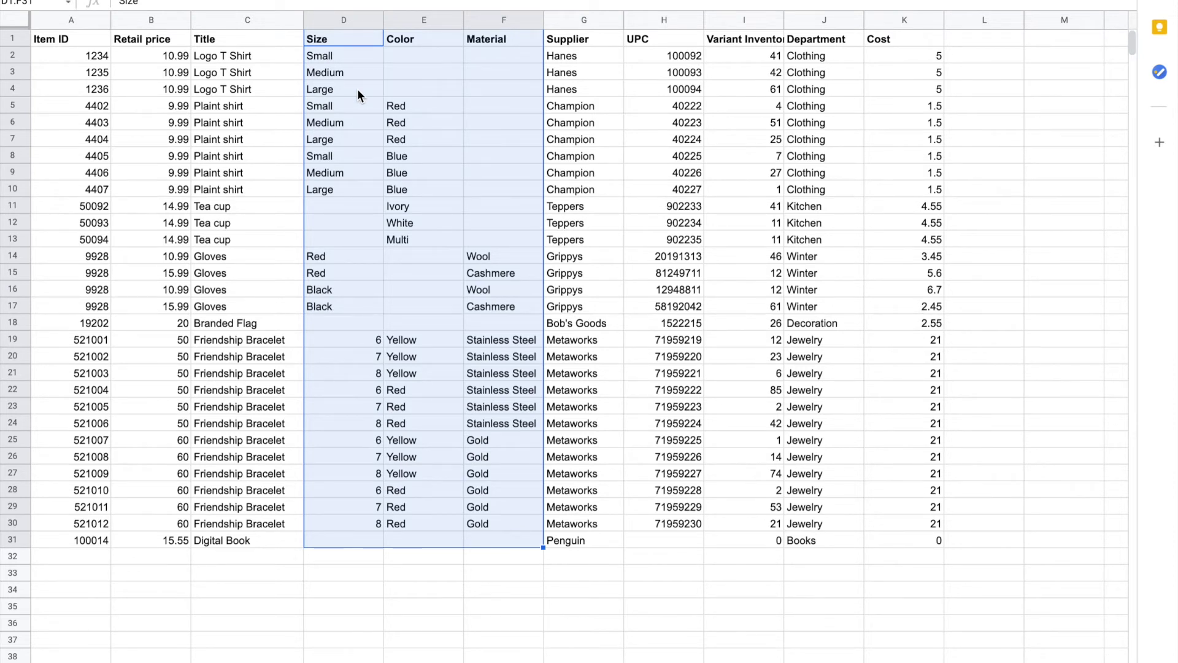
{"action": "left_click", "coordinate": [340, 40]}
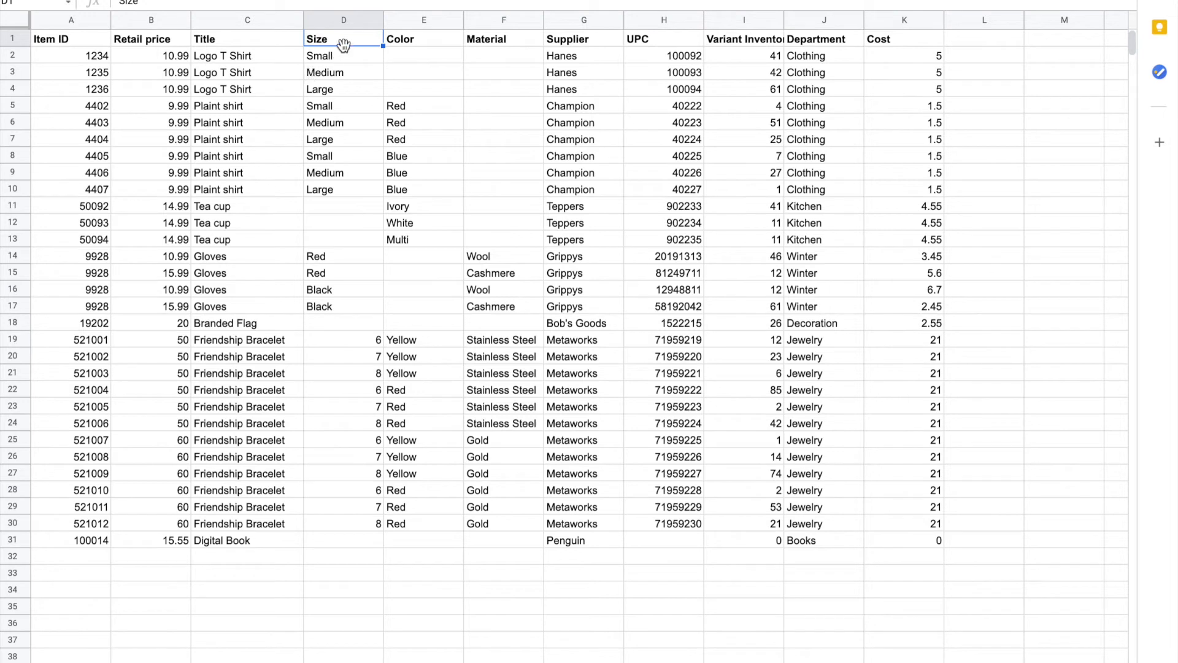
{"action": "left_click_drag", "start_coordinate": [342, 42], "coordinate": [502, 534]}
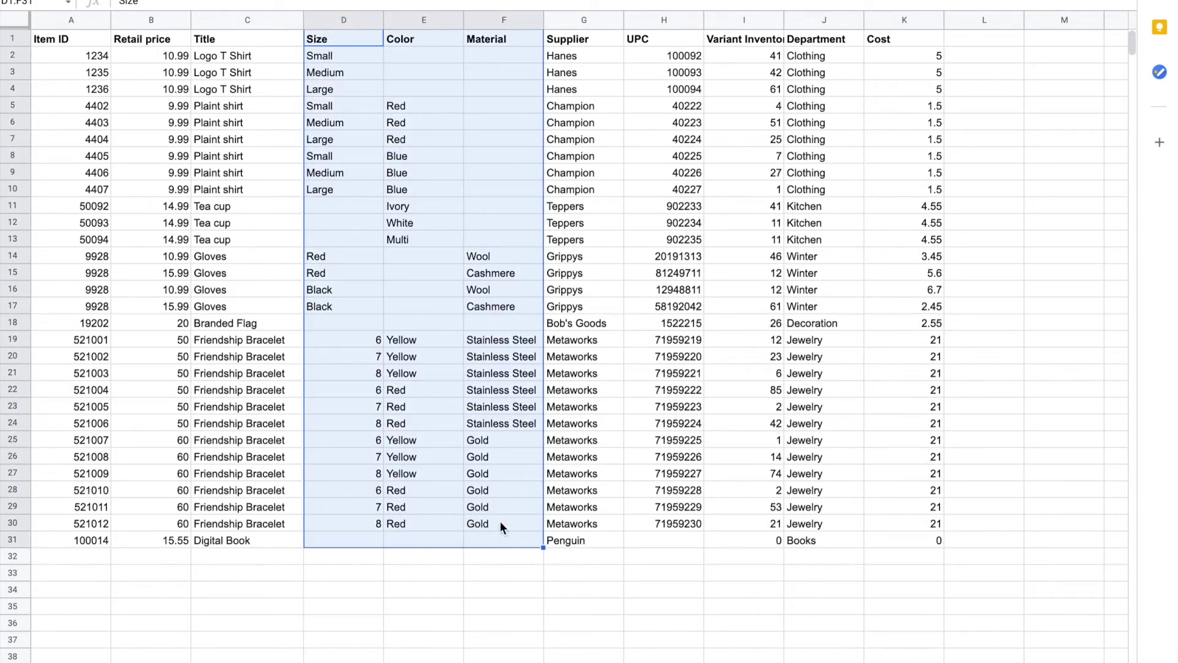
Check the Size, Color, Material, Supplier and Title headings individually, along with the first rows of the variant option columns
{"action": "left_click", "coordinate": [347, 37]}
{"action": "left_click", "coordinate": [396, 36]}
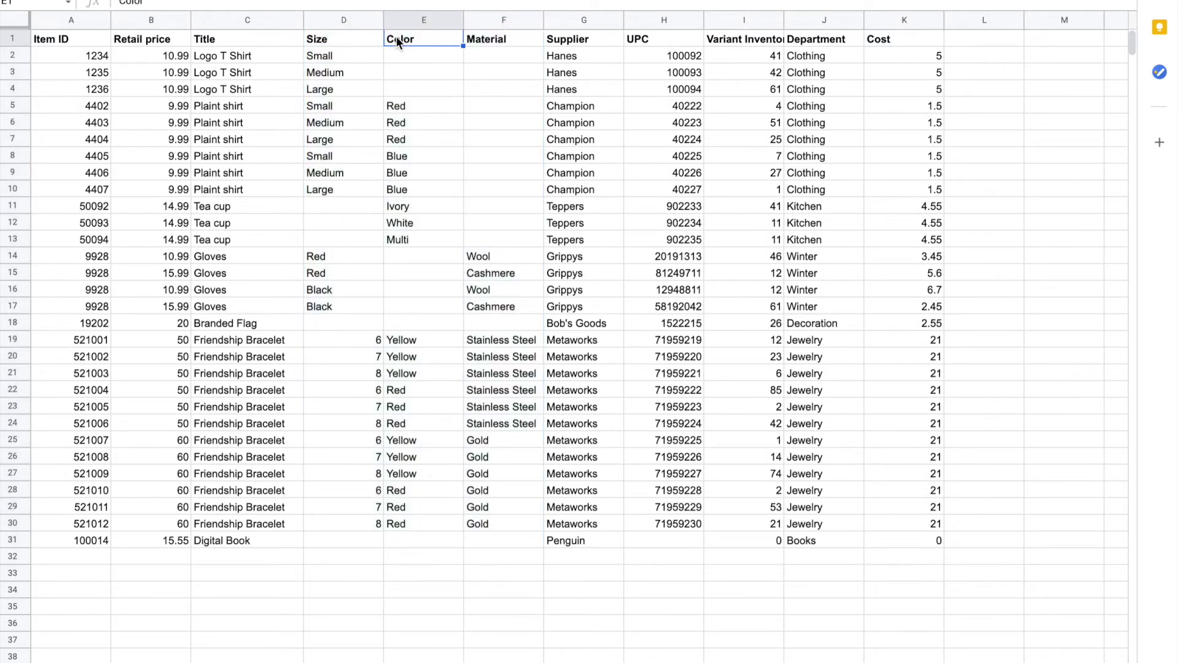
{"action": "left_click", "coordinate": [490, 39]}
{"action": "left_click", "coordinate": [361, 43]}
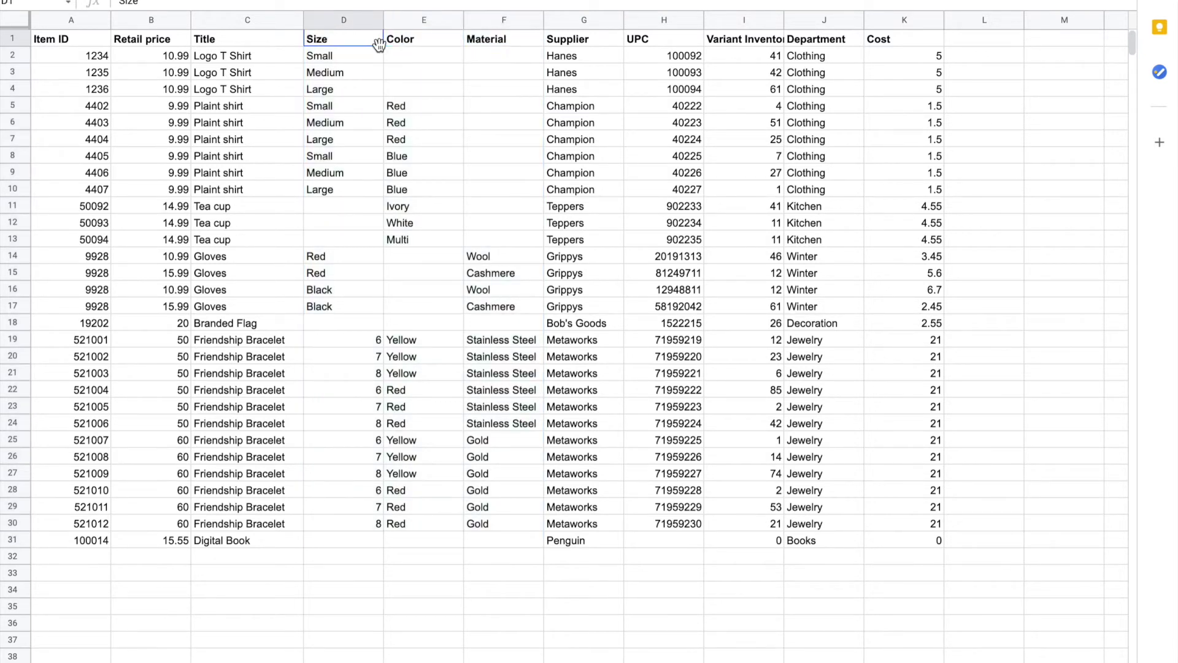
{"action": "left_click", "coordinate": [412, 39]}
{"action": "left_click", "coordinate": [525, 43]}
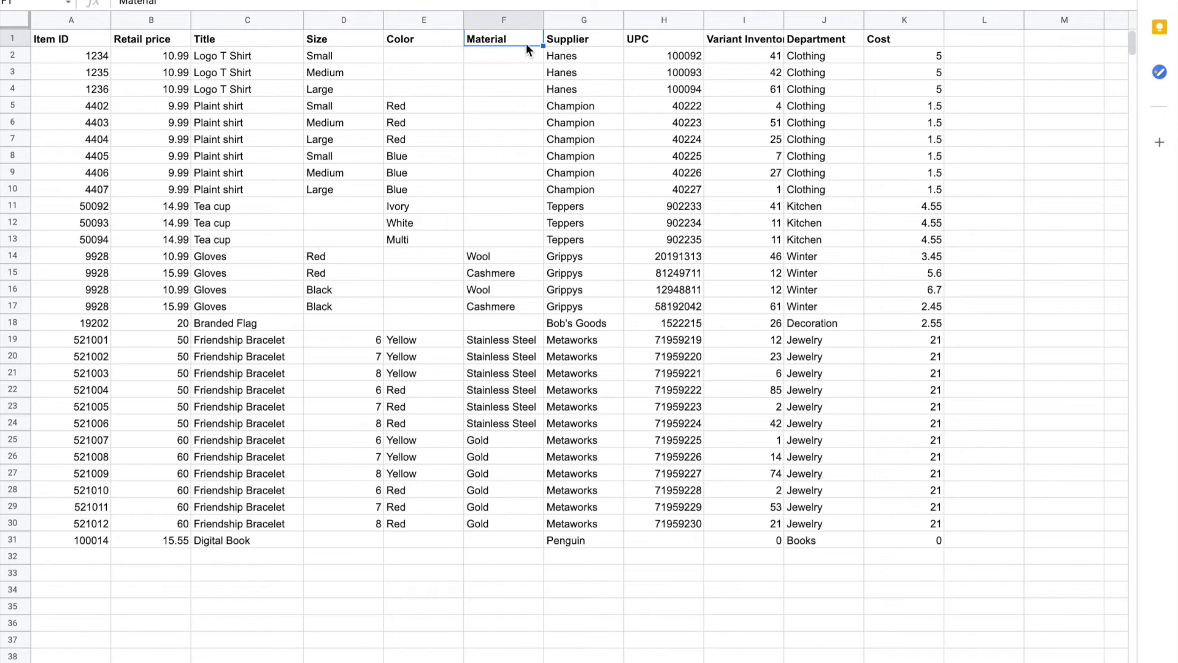
{"action": "left_click", "coordinate": [570, 43]}
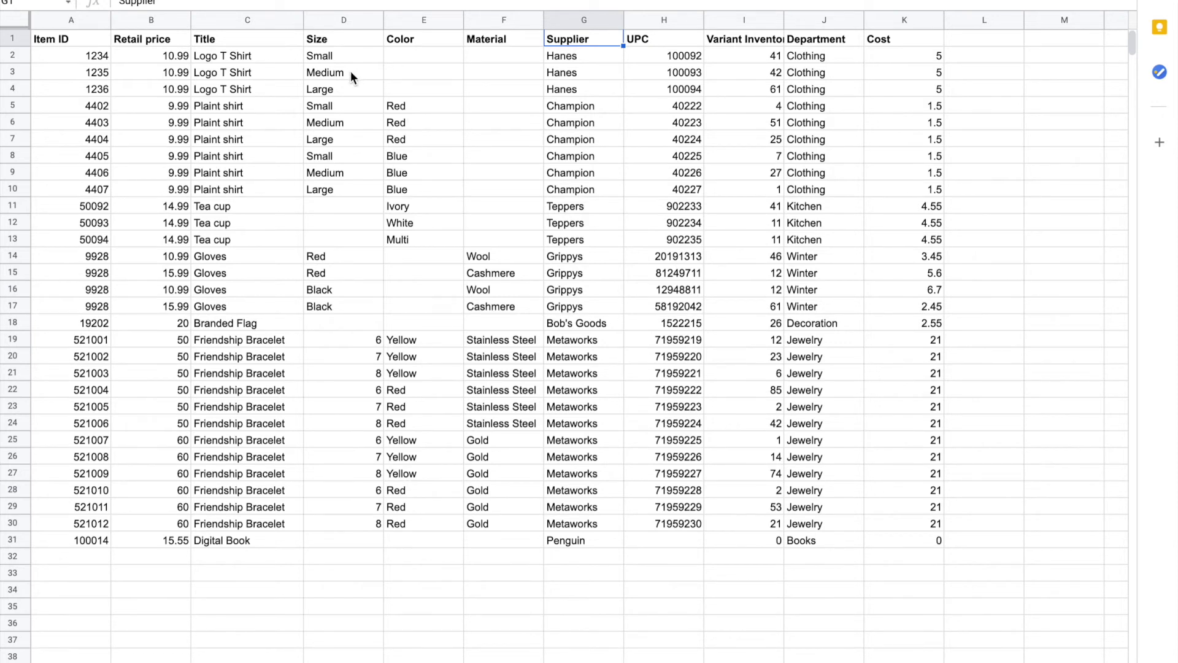
{"action": "left_click_drag", "start_coordinate": [324, 44], "coordinate": [497, 114]}
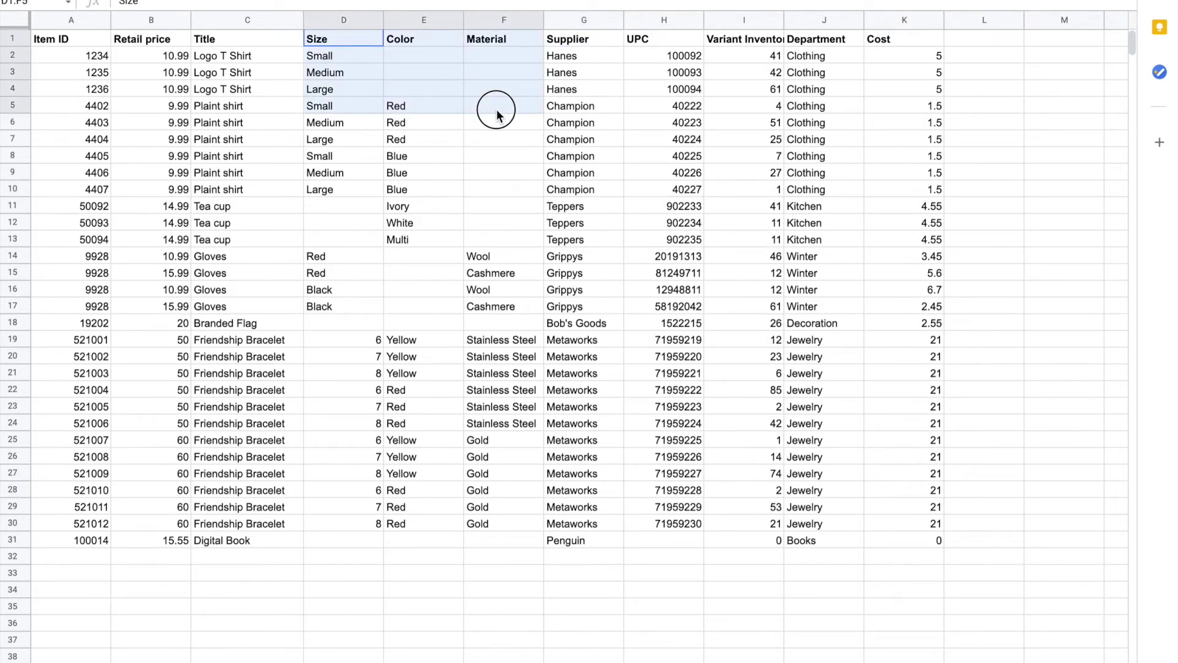
{"action": "left_click", "coordinate": [257, 39]}
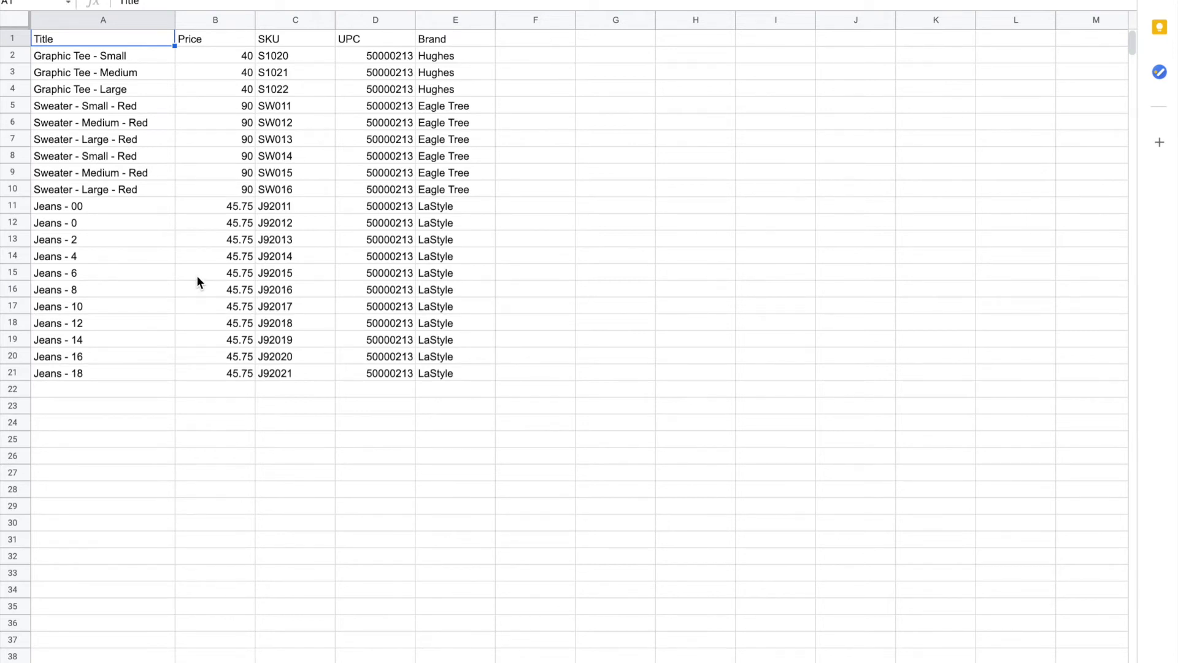
In the Graphic Tee, Sweater and Jeans spreadsheet, insert two blank columns between Title and Price
{"action": "left_click", "coordinate": [103, 57]}
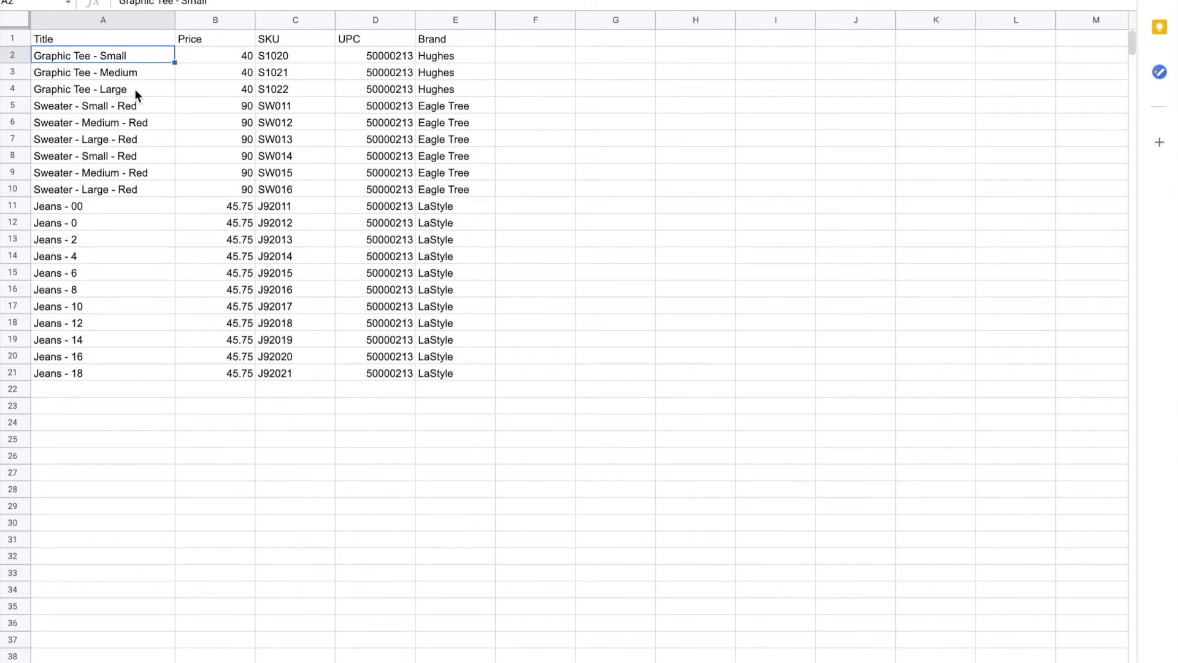
{"action": "right_click", "coordinate": [128, 21]}
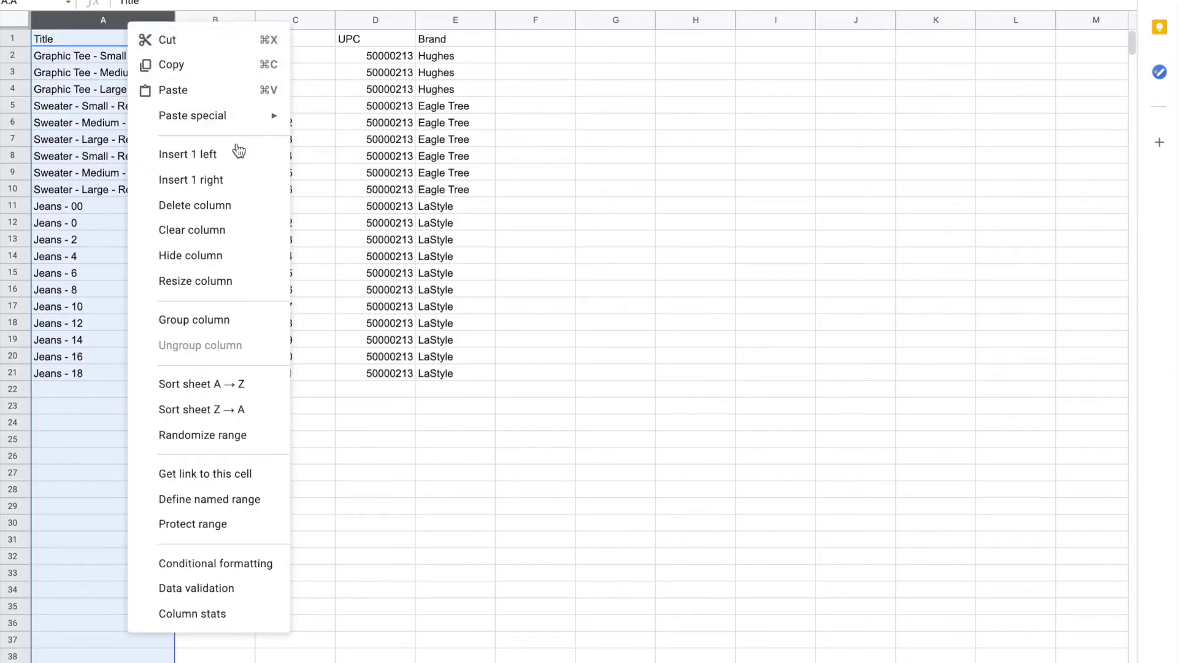
{"action": "left_click", "coordinate": [228, 179]}
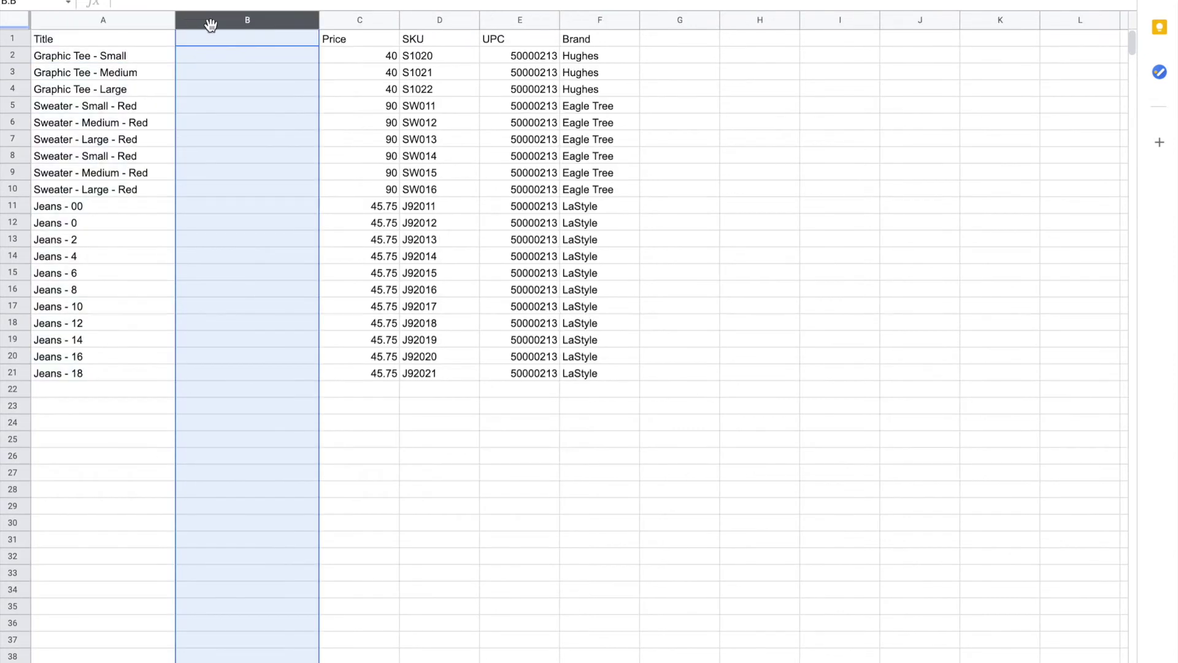
{"action": "right_click", "coordinate": [211, 24]}
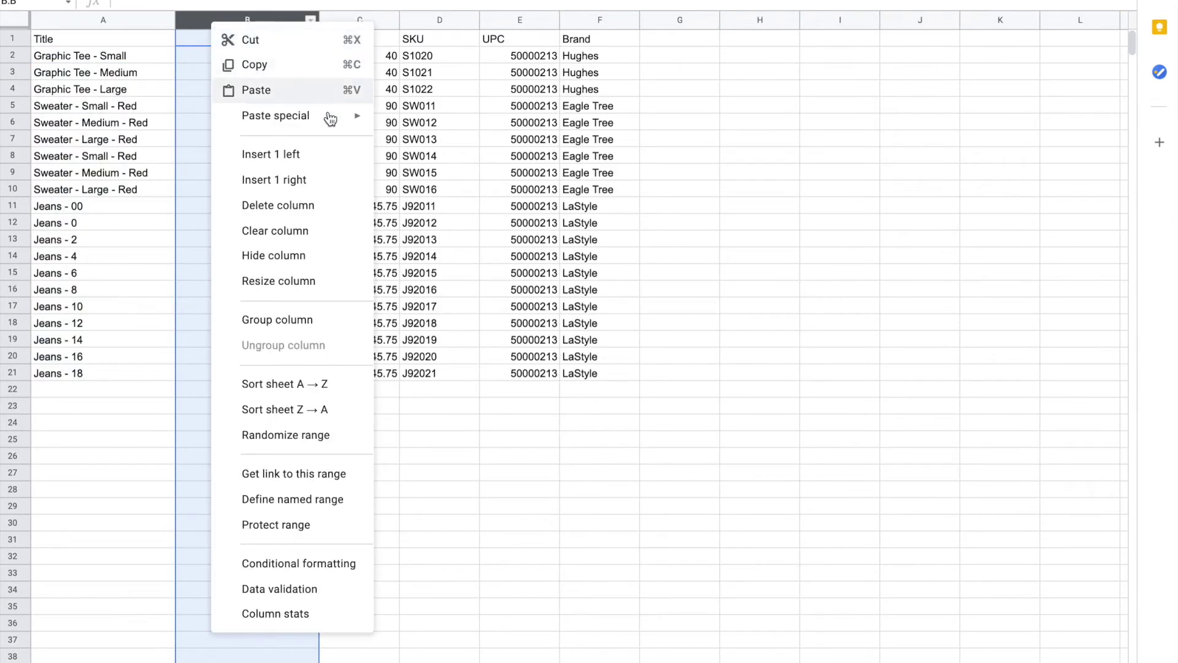
{"action": "left_click", "coordinate": [316, 178]}
Split the product titles in A2:A21 into separate columns with a custom "-" separator
{"action": "left_click_drag", "start_coordinate": [147, 59], "coordinate": [107, 376]}
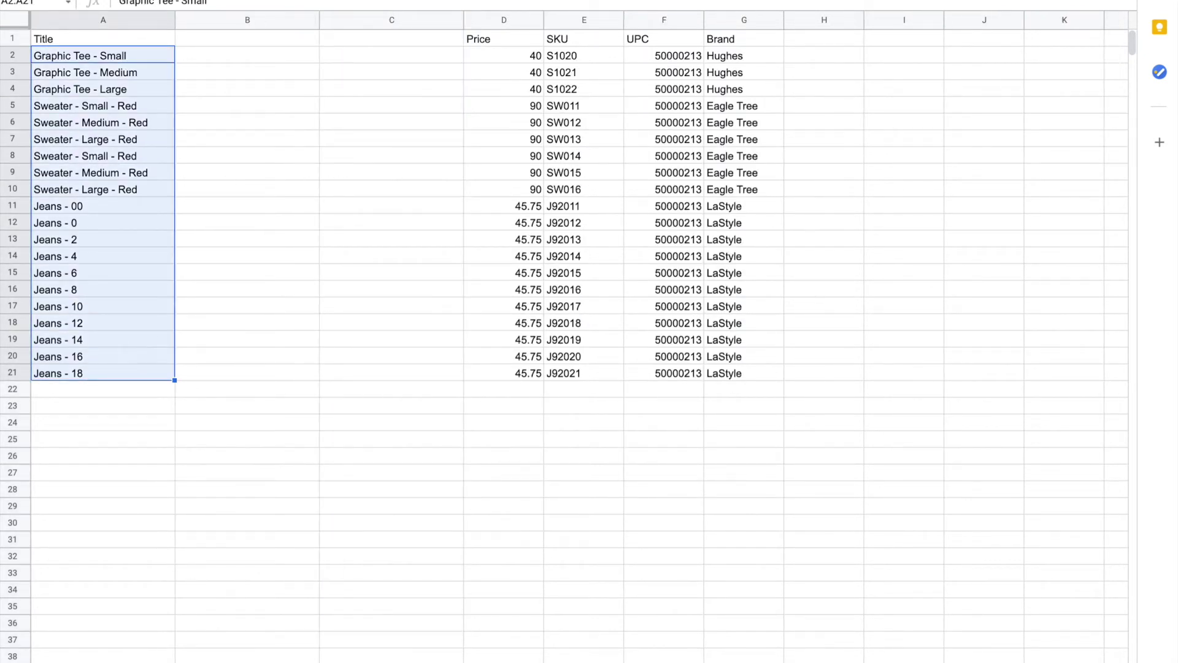
{"action": "left_click", "coordinate": [244, 0]}
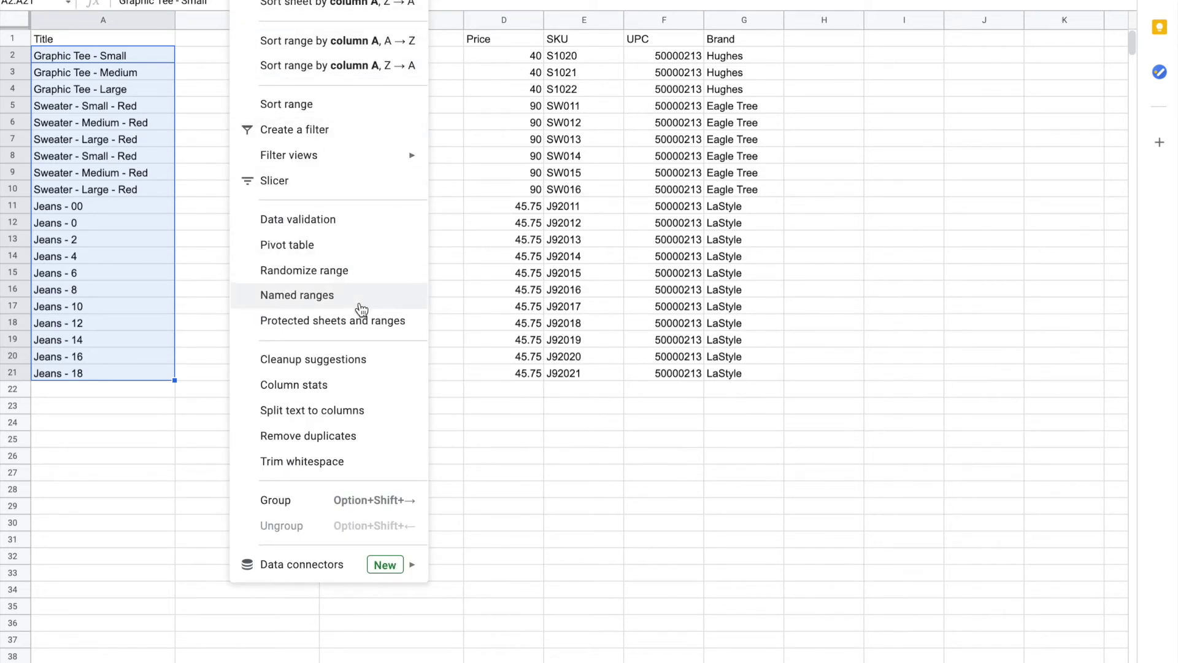
{"action": "left_click", "coordinate": [361, 412]}
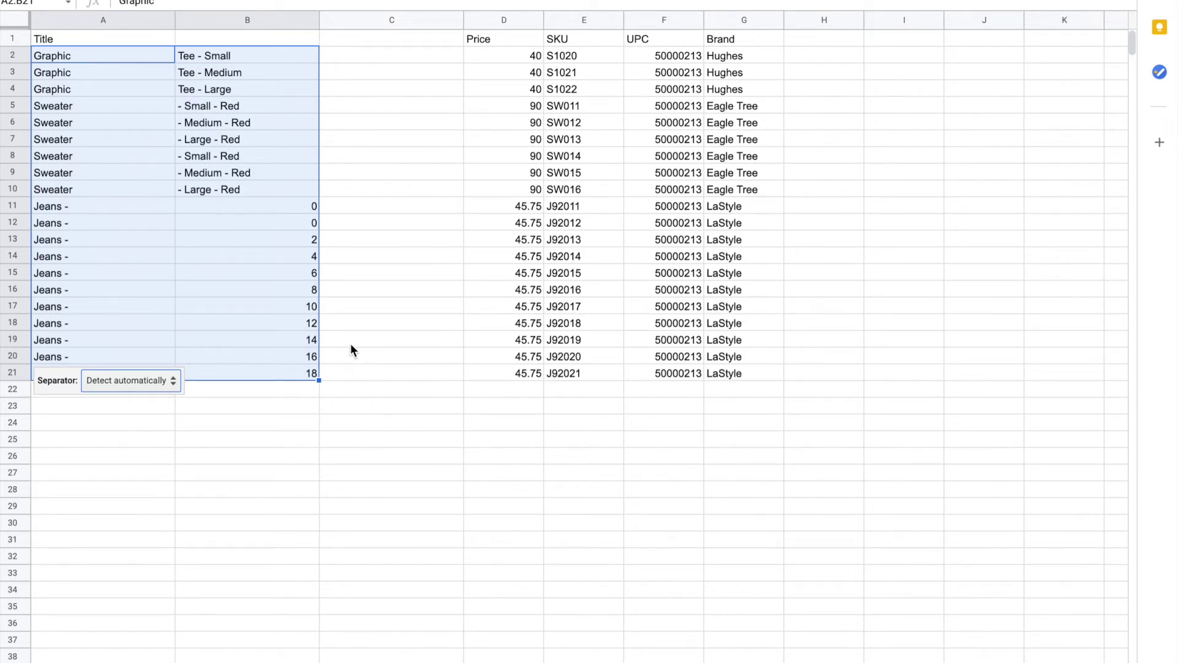
{"action": "left_click", "coordinate": [156, 380]}
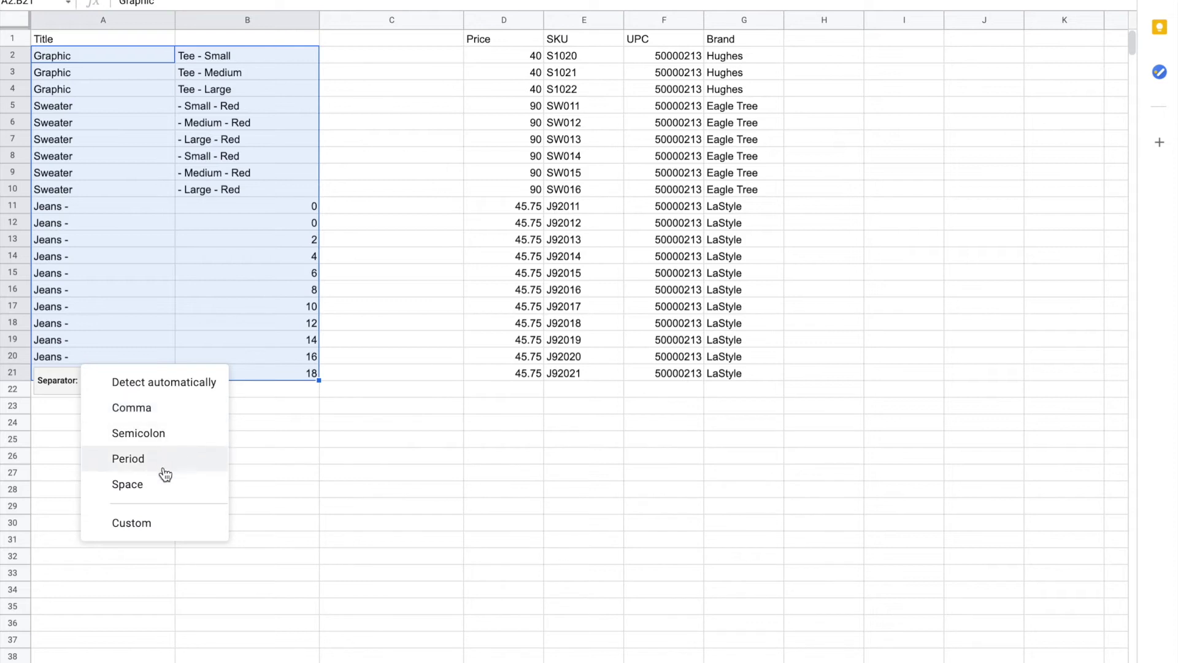
{"action": "left_click", "coordinate": [153, 525]}
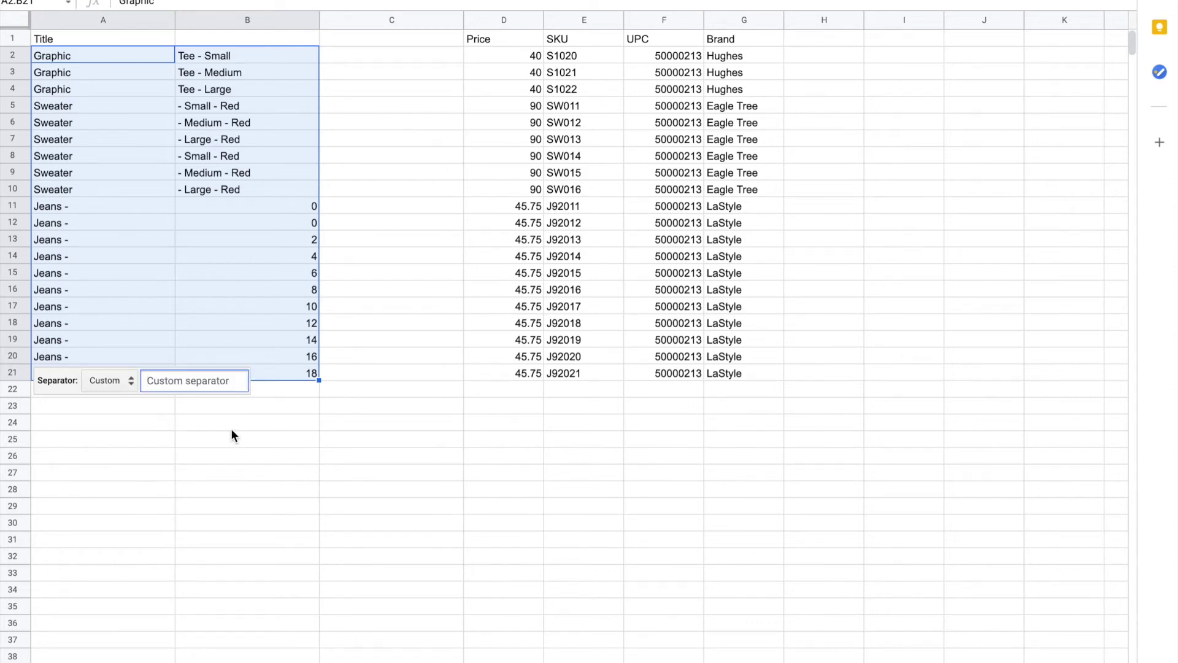
{"action": "type", "text": "-"}
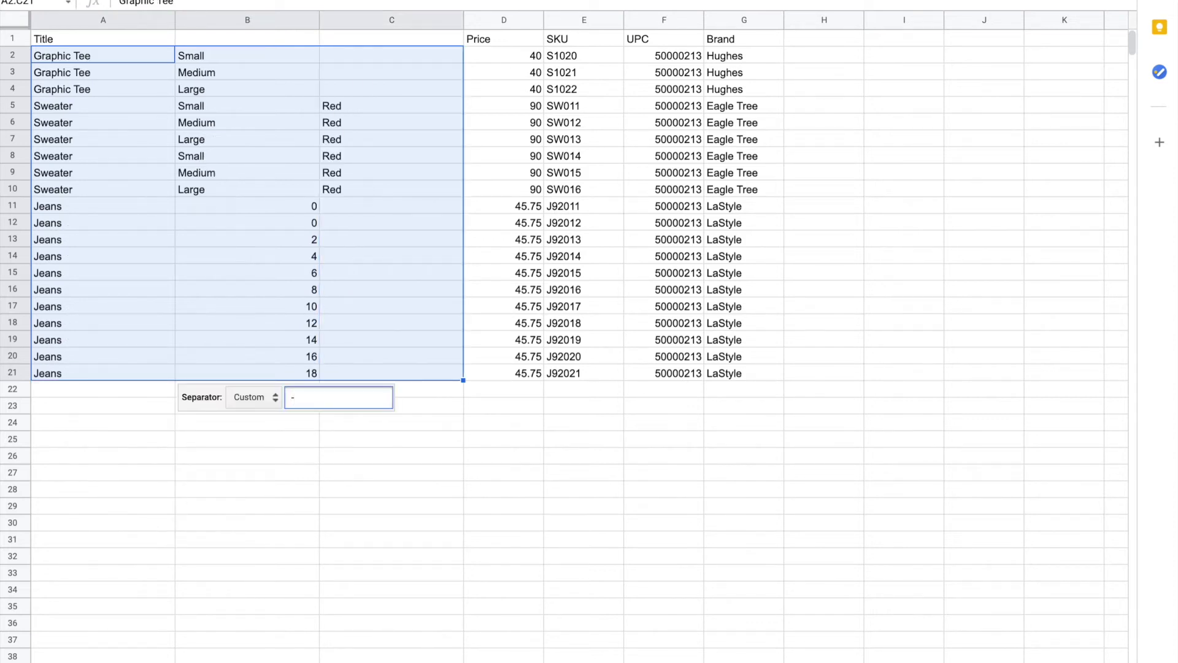
{"action": "left_click", "coordinate": [372, 478]}
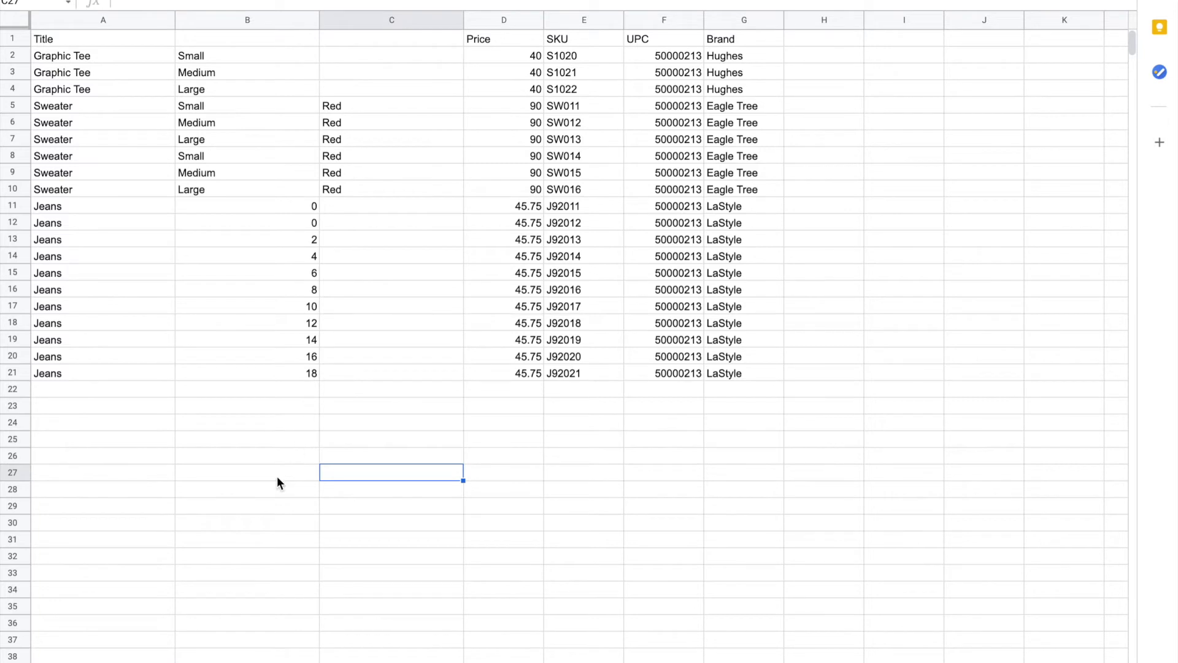
Enter Size and Color as the headings of columns B and C in row 1
{"action": "left_click", "coordinate": [213, 38]}
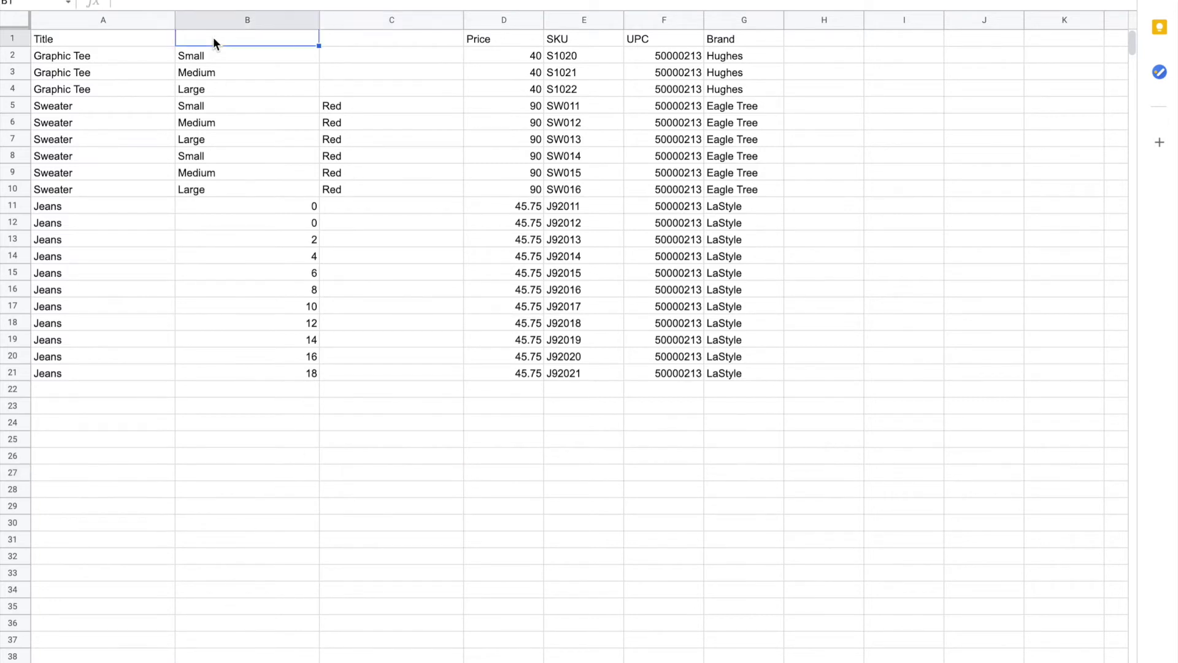
{"action": "type", "text": "Small"}
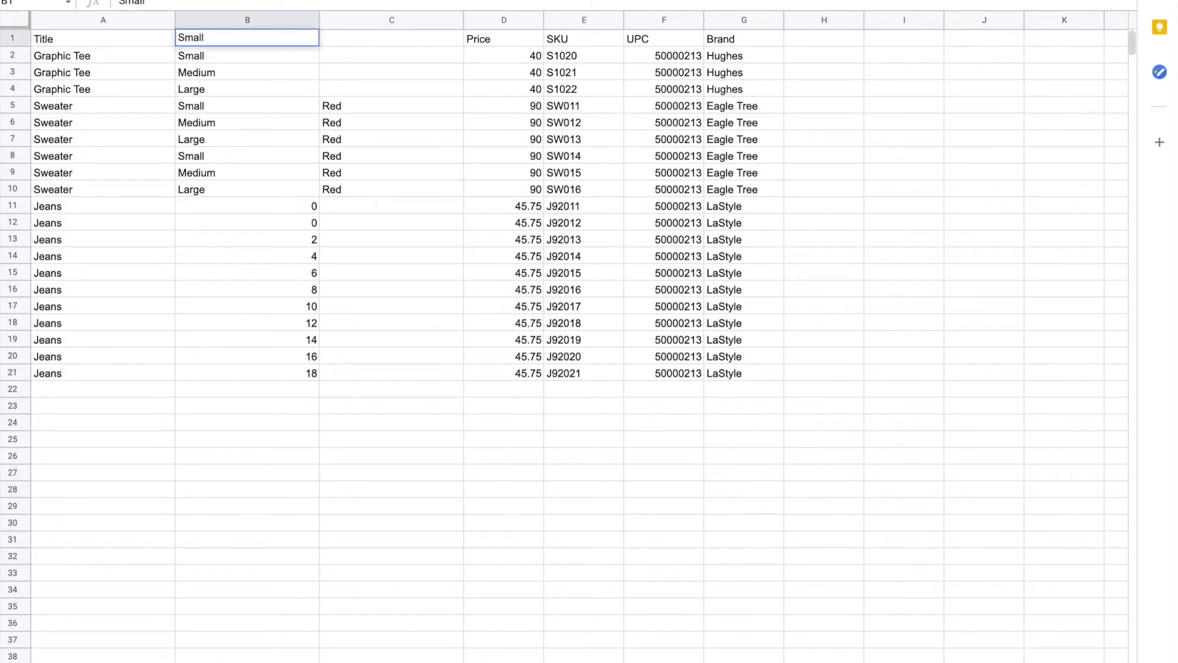
{"action": "key", "text": "BackSpace"}
{"action": "key", "text": "BackSpace"}
{"action": "key", "text": "BackSpace"}
{"action": "key", "text": "BackSpace"}
{"action": "type", "text": "Size"}
{"action": "key", "text": "Tab"}
{"action": "type", "text": "Color"}
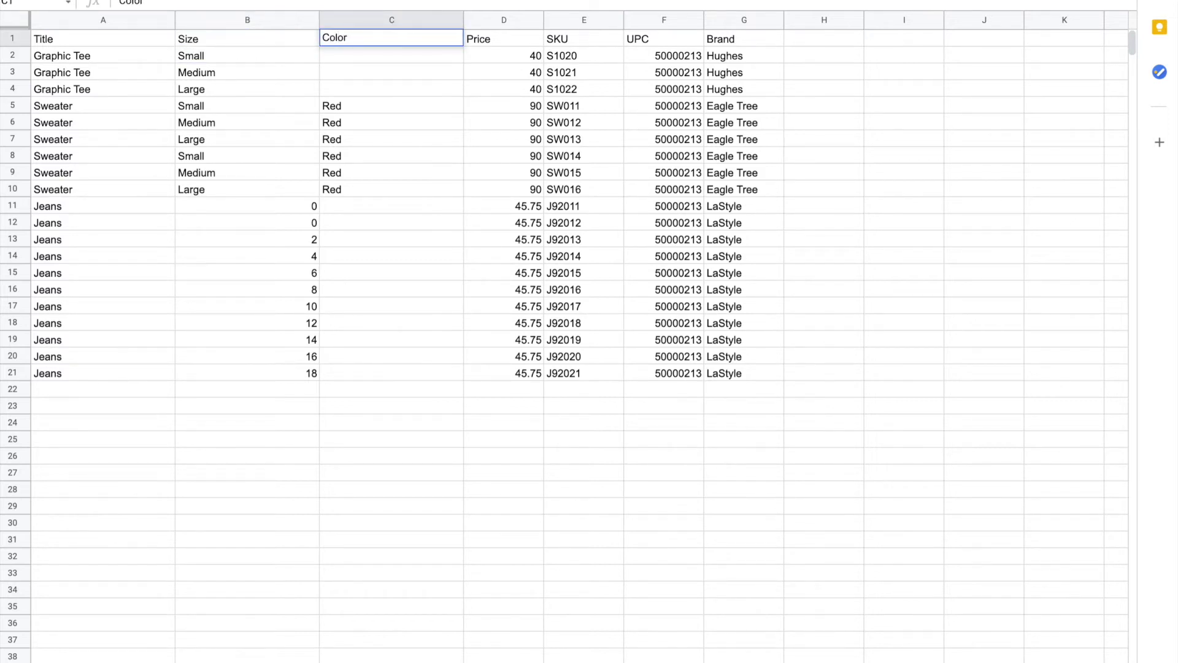
{"action": "key", "text": "Return"}
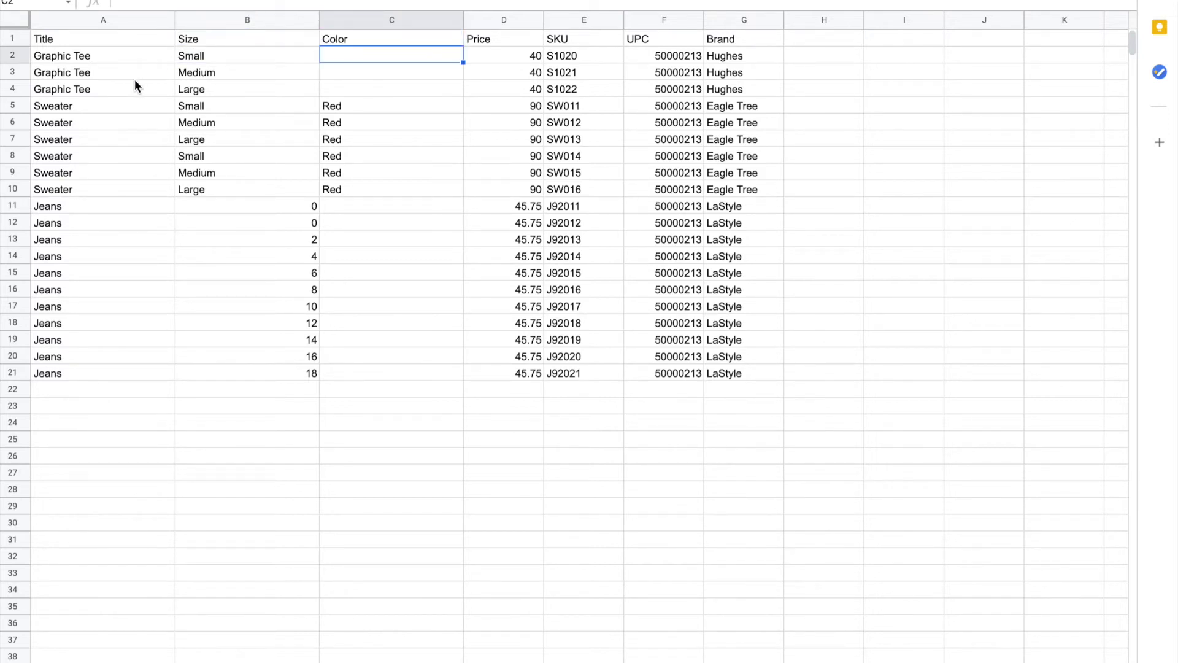
Undo the new headings, the title split and the two inserted columns
{"action": "left_click", "coordinate": [113, 54]}
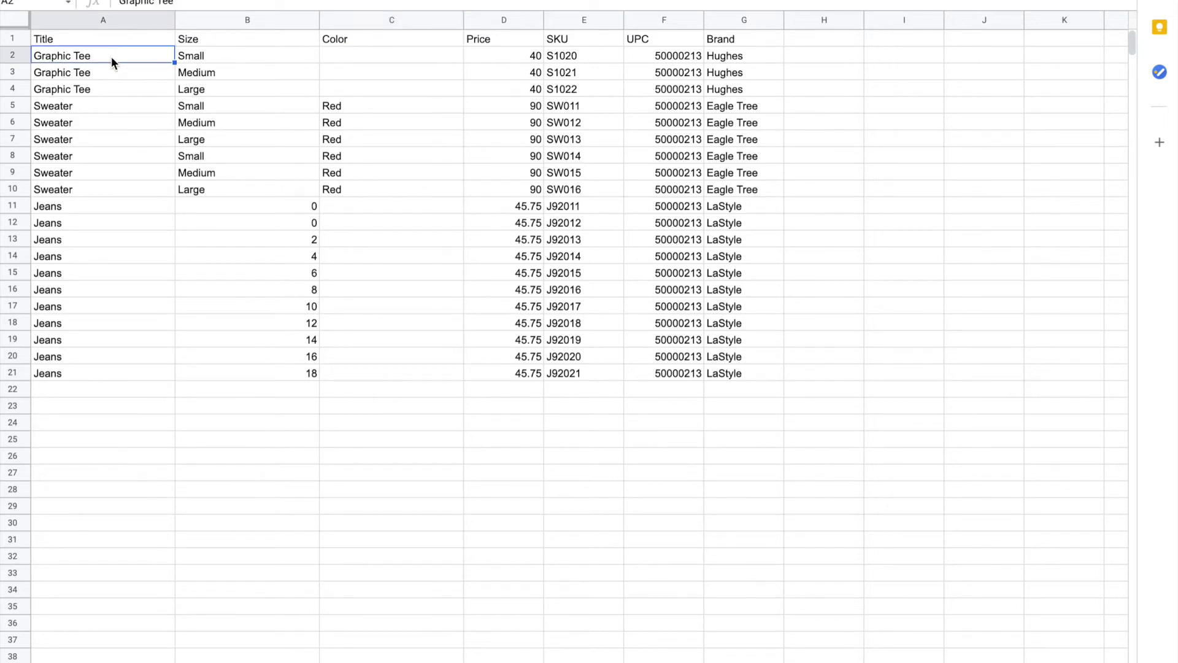
{"action": "key", "text": "super+z"}
{"action": "key", "text": "super+z"}
{"action": "key", "text": "super+z"}
{"action": "key", "text": "super+z"}
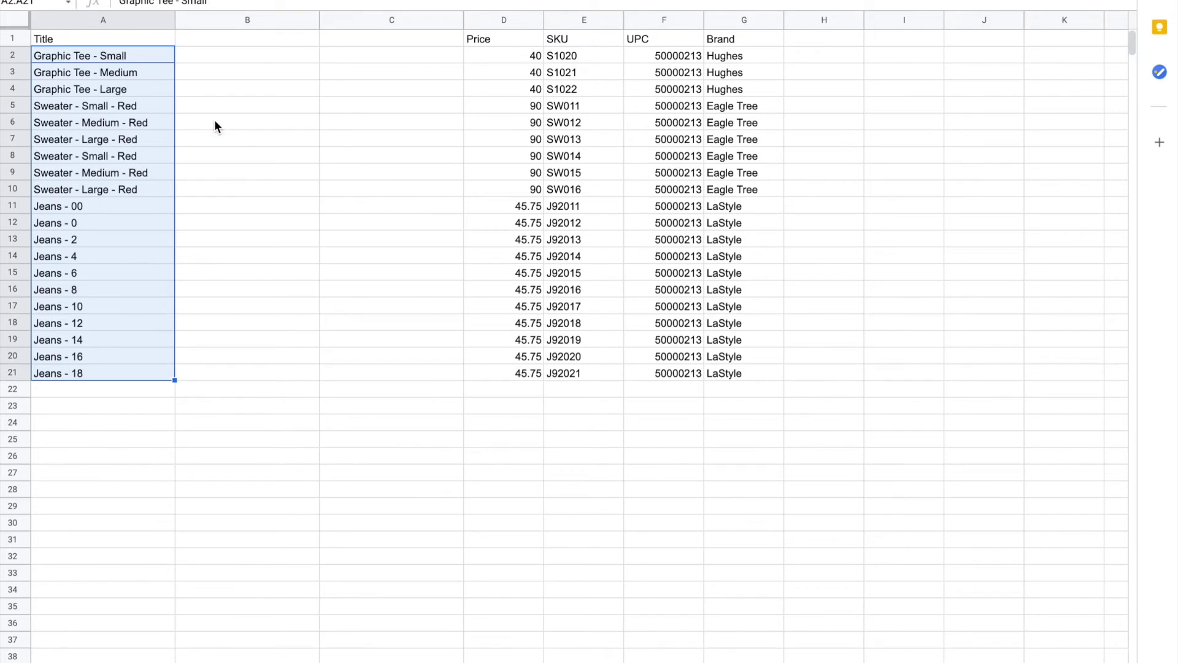
{"action": "left_click", "coordinate": [136, 61]}
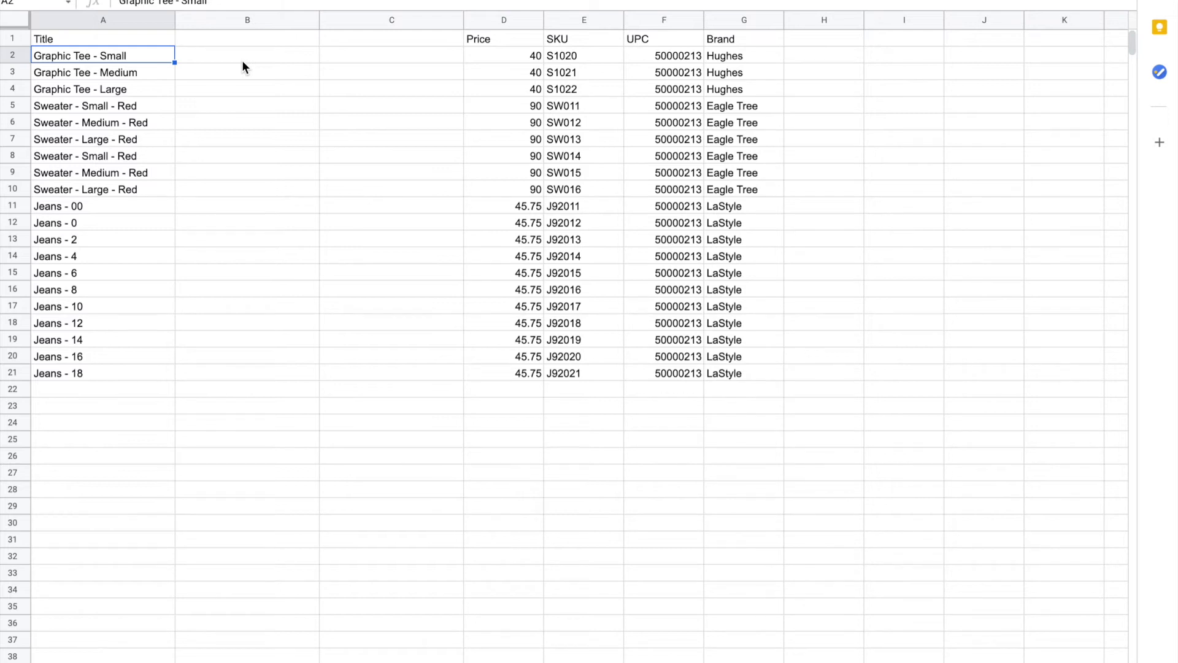
{"action": "key", "text": "ctrl+z"}
{"action": "key", "text": "ctrl+z"}
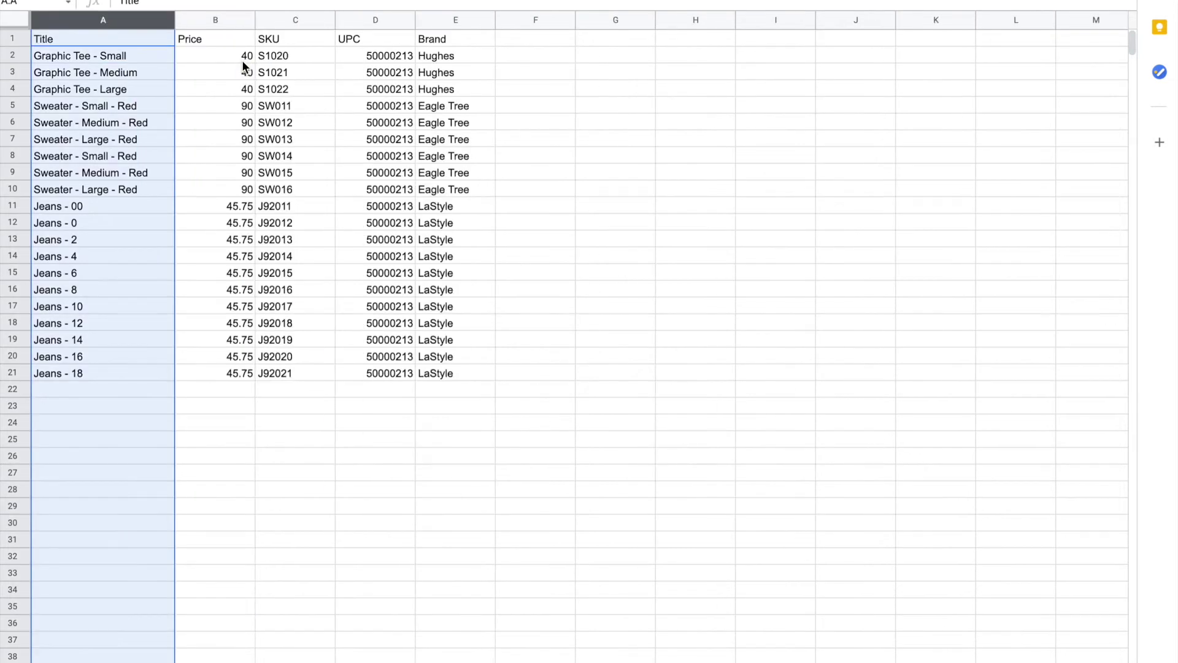
{"action": "left_click", "coordinate": [128, 60]}
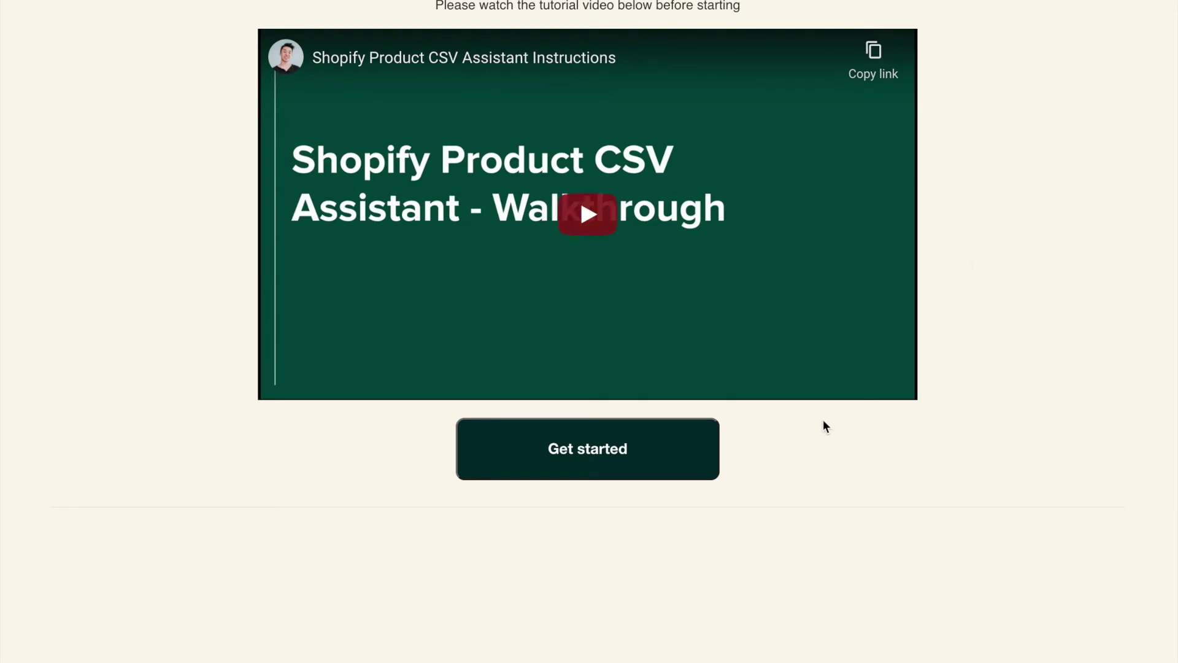
Start the Shopify Product CSV Assistant and read its questions on publishing, inventory, physical goods, taxes and product weights
{"action": "left_click", "coordinate": [635, 451]}
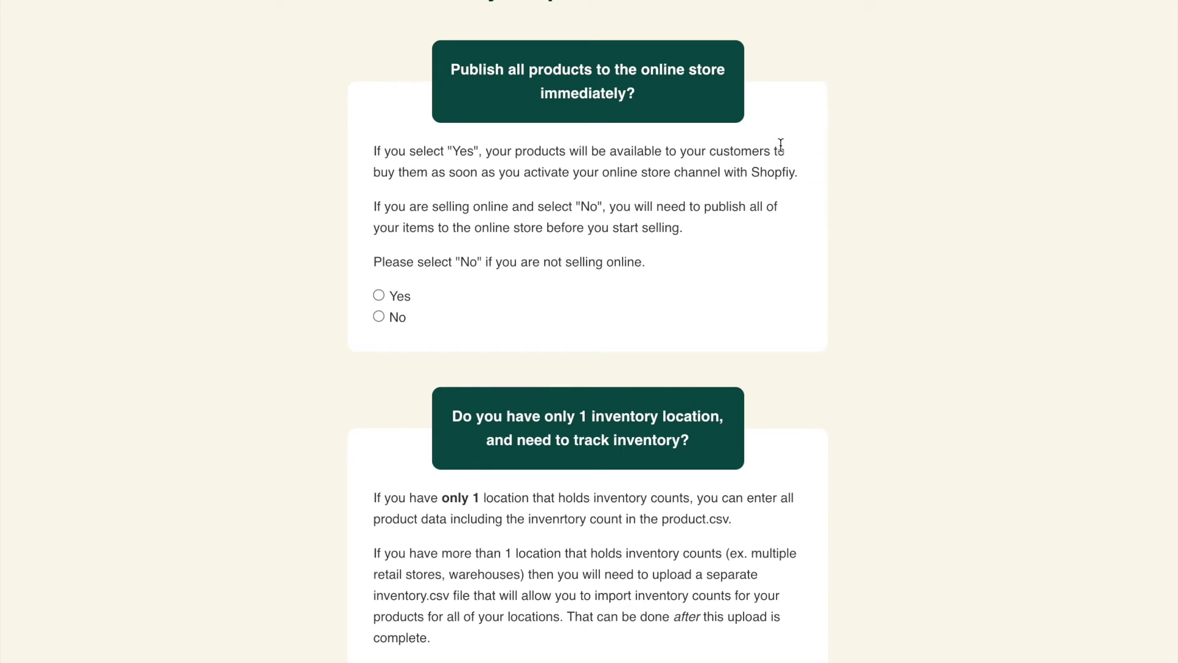
{"action": "scroll", "coordinate": [781, 150], "scroll_direction": "down", "scroll_amount": 3}
{"action": "scroll", "coordinate": [782, 149], "scroll_direction": "down", "scroll_amount": 4}
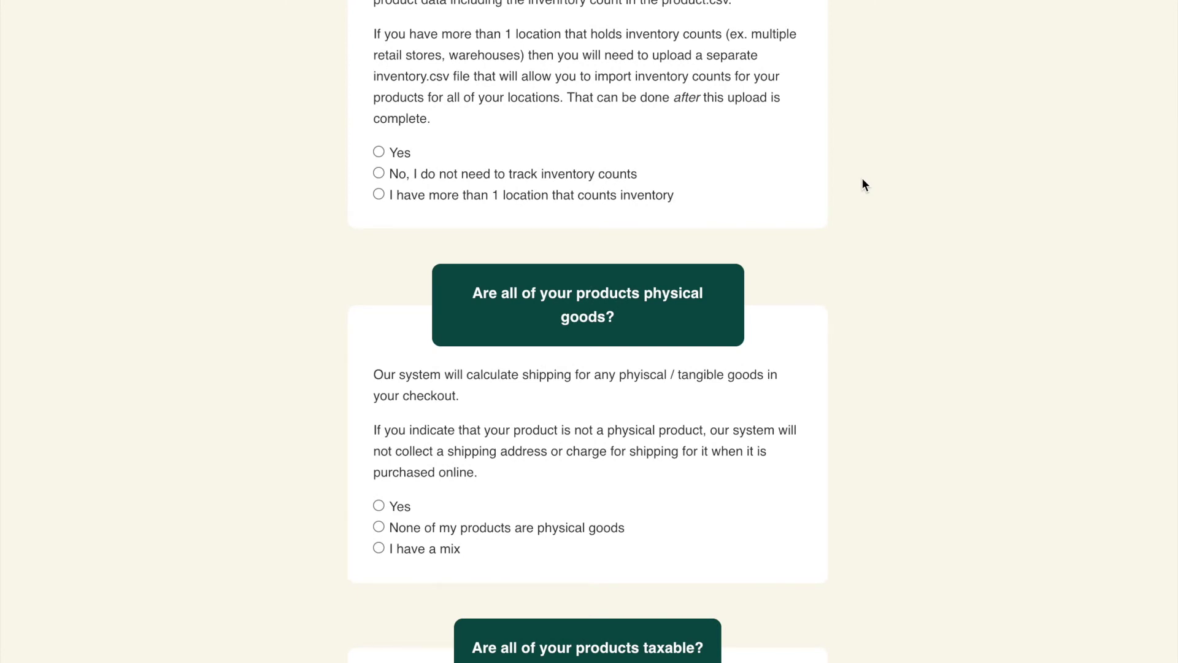
{"action": "scroll", "coordinate": [862, 180], "scroll_direction": "down", "scroll_amount": 3}
{"action": "scroll", "coordinate": [863, 180], "scroll_direction": "down", "scroll_amount": 12}
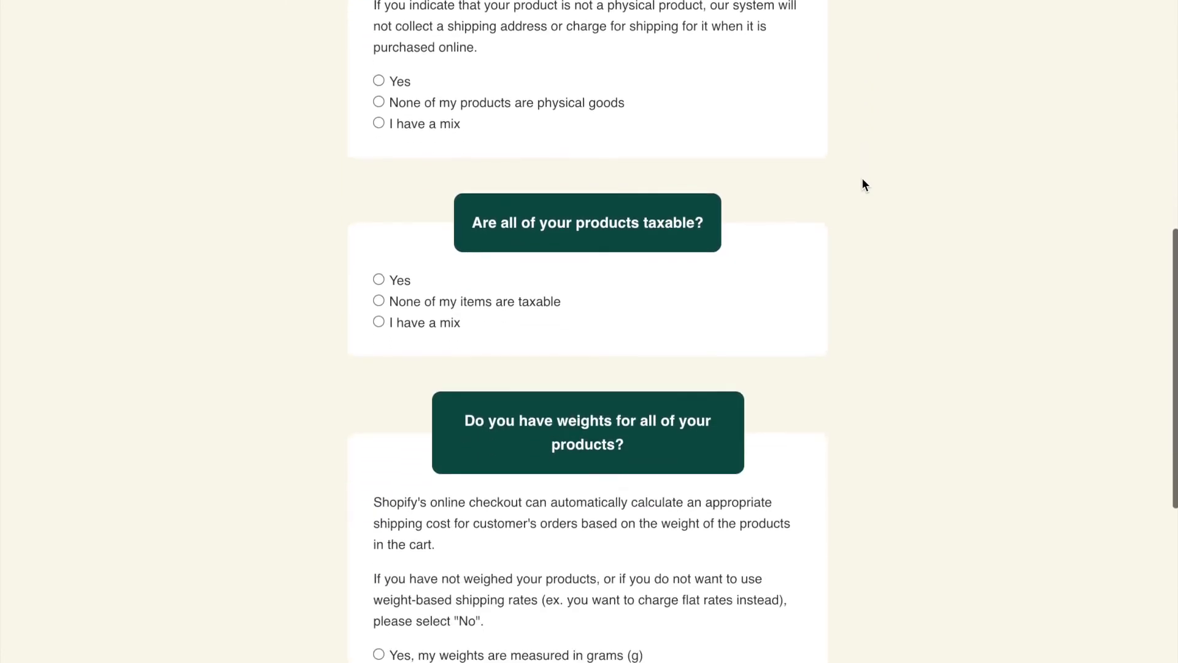
{"action": "scroll", "coordinate": [862, 178], "scroll_direction": "down", "scroll_amount": 1}
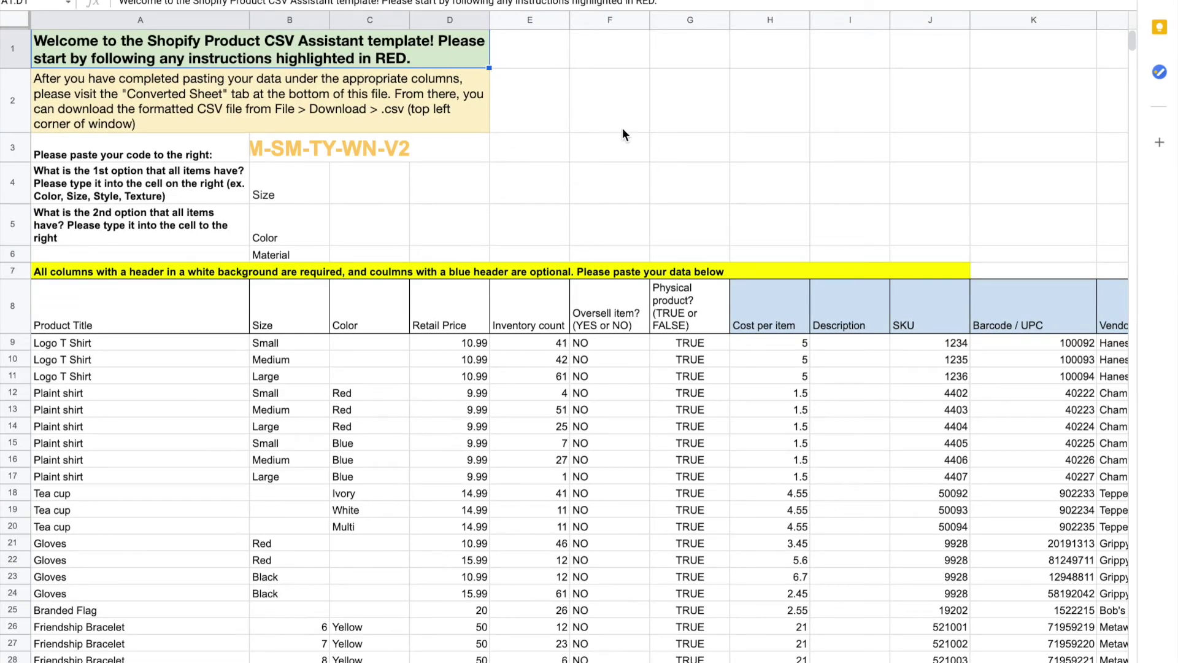
In the CSV Assistant template spreadsheet, compare the pasted product data with the Shopify-formatted columns on the Converted Sheet
{"action": "scroll", "coordinate": [622, 130], "scroll_direction": "down", "scroll_amount": 2}
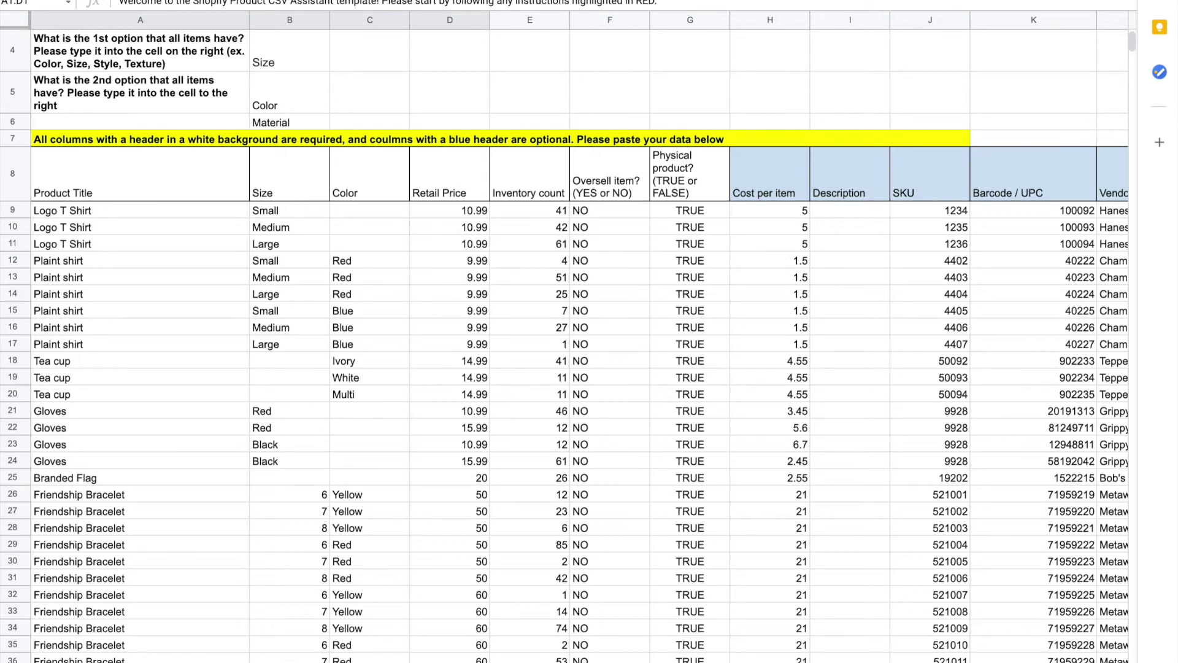
{"action": "left_click", "coordinate": [382, 645]}
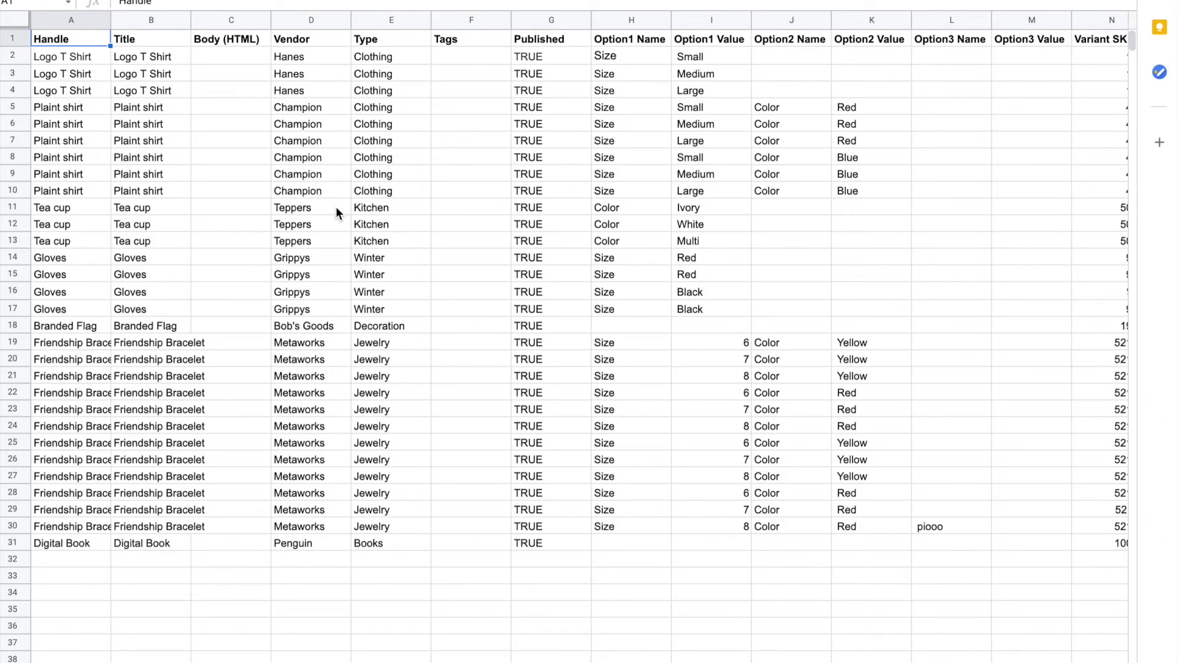
{"action": "scroll", "coordinate": [331, 209], "scroll_direction": "right", "scroll_amount": 8}
{"action": "scroll", "coordinate": [336, 211], "scroll_direction": "right", "scroll_amount": 5}
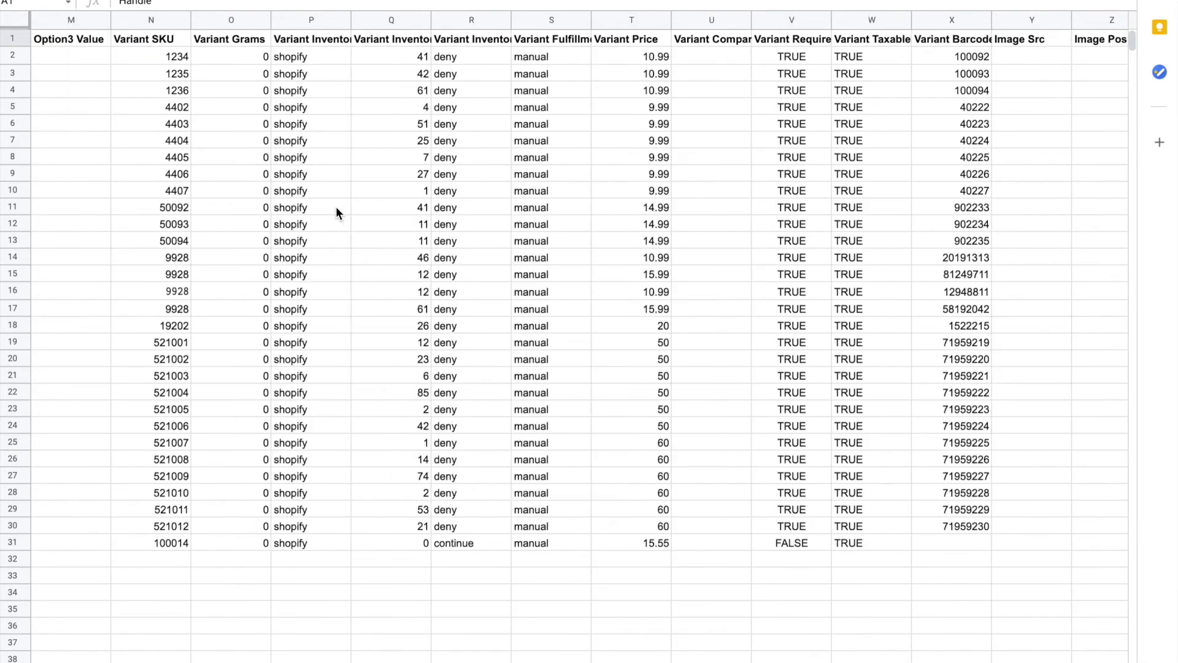
{"action": "scroll", "coordinate": [336, 211], "scroll_direction": "left", "scroll_amount": 14}
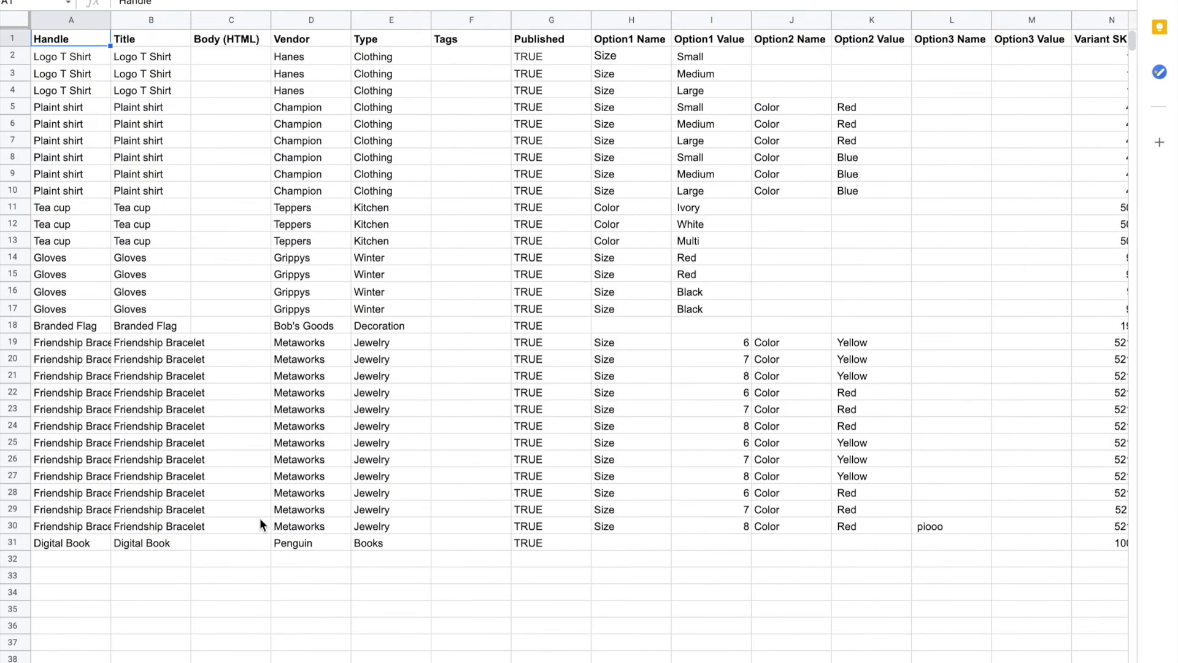
{"action": "left_click", "coordinate": [197, 662]}
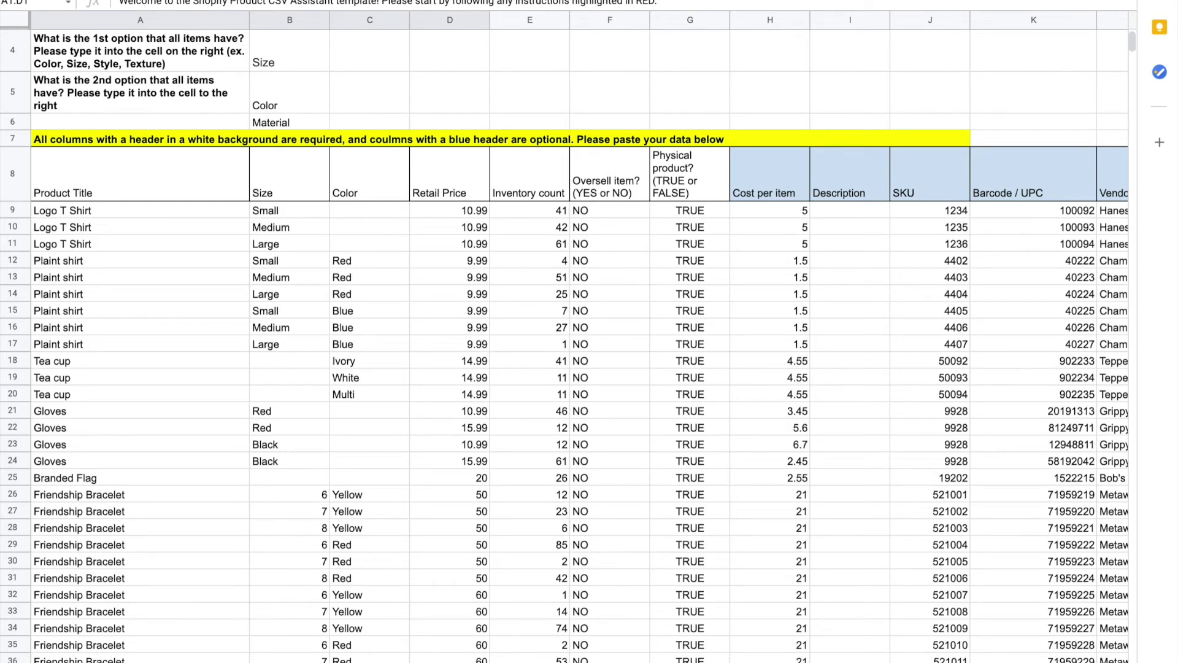
{"action": "left_click", "coordinate": [390, 662]}
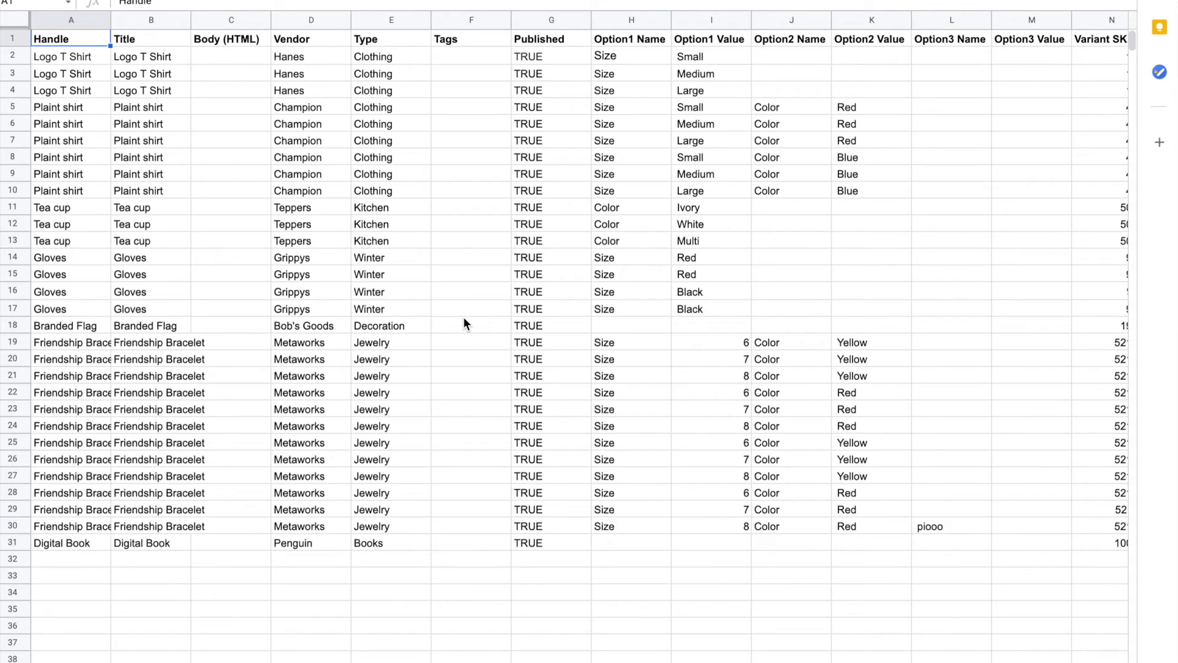
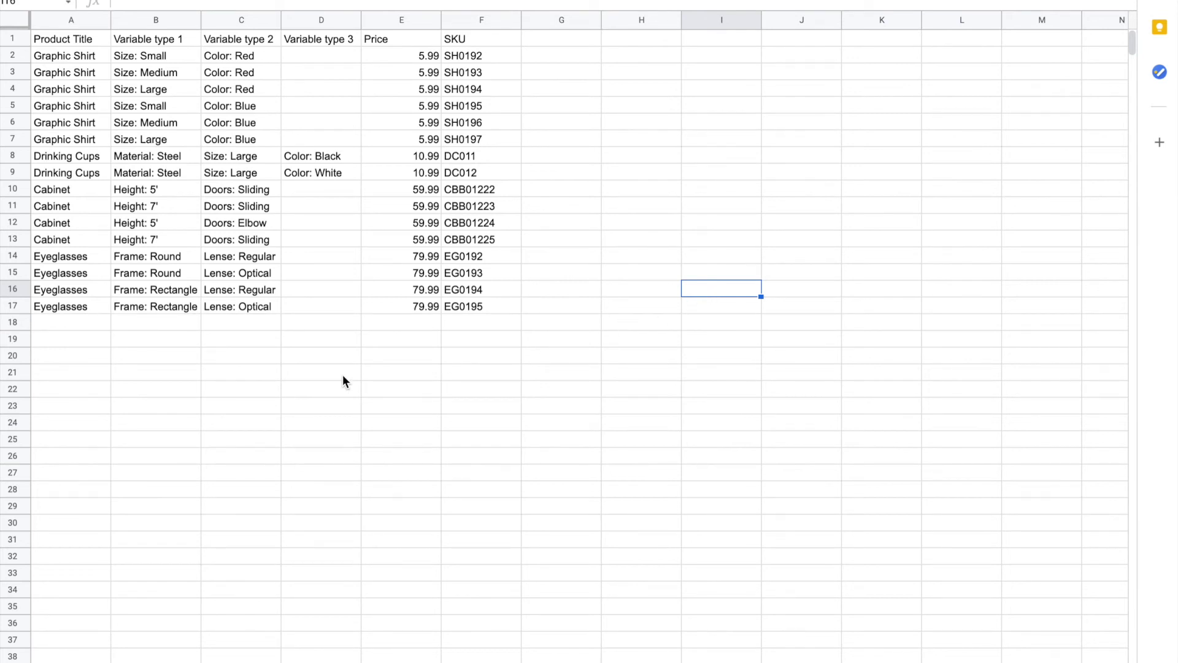
In the Variable type spreadsheet, examine the range A1:D17 and the Graphic Shirt rows' Size and Color options
{"action": "left_click_drag", "start_coordinate": [82, 40], "coordinate": [313, 305]}
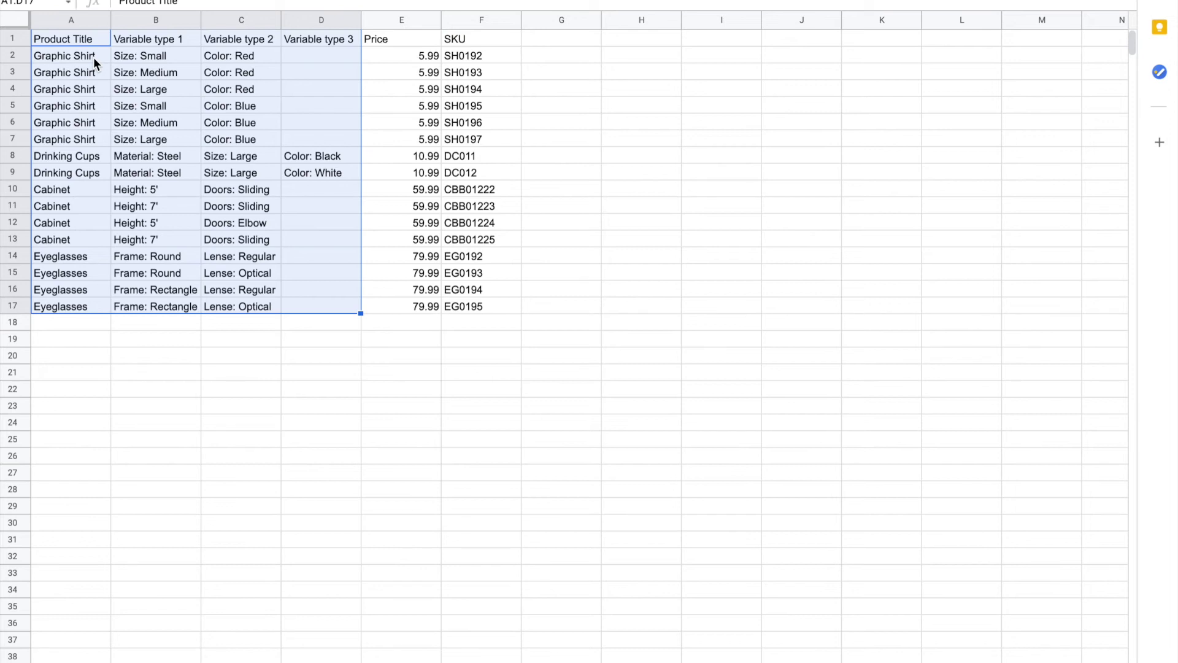
{"action": "left_click", "coordinate": [136, 62]}
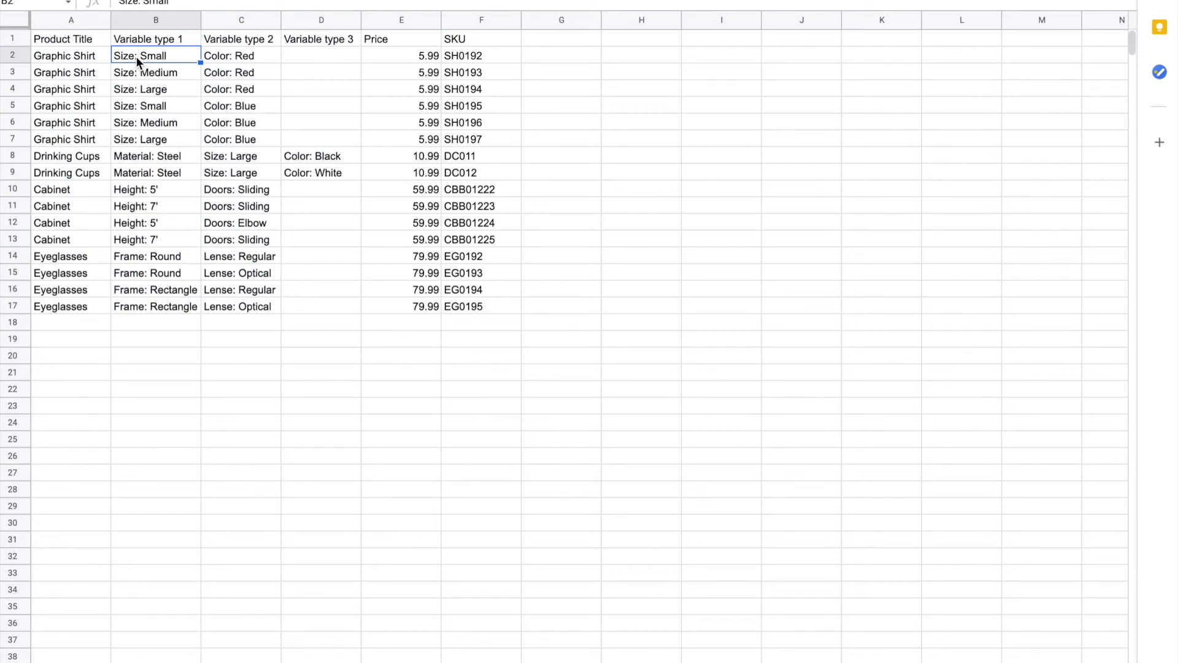
{"action": "key", "text": "Down"}
{"action": "key", "text": "Down"}
{"action": "key", "text": "Right"}
{"action": "key", "text": "Down"}
{"action": "key", "text": "Down"}
{"action": "key", "text": "Down"}
{"action": "key", "text": "Left"}
Check the variable types of the Drinking Cups, Cabinet and Eyeglasses rows, down to the first Lense option
{"action": "key", "text": "Down"}
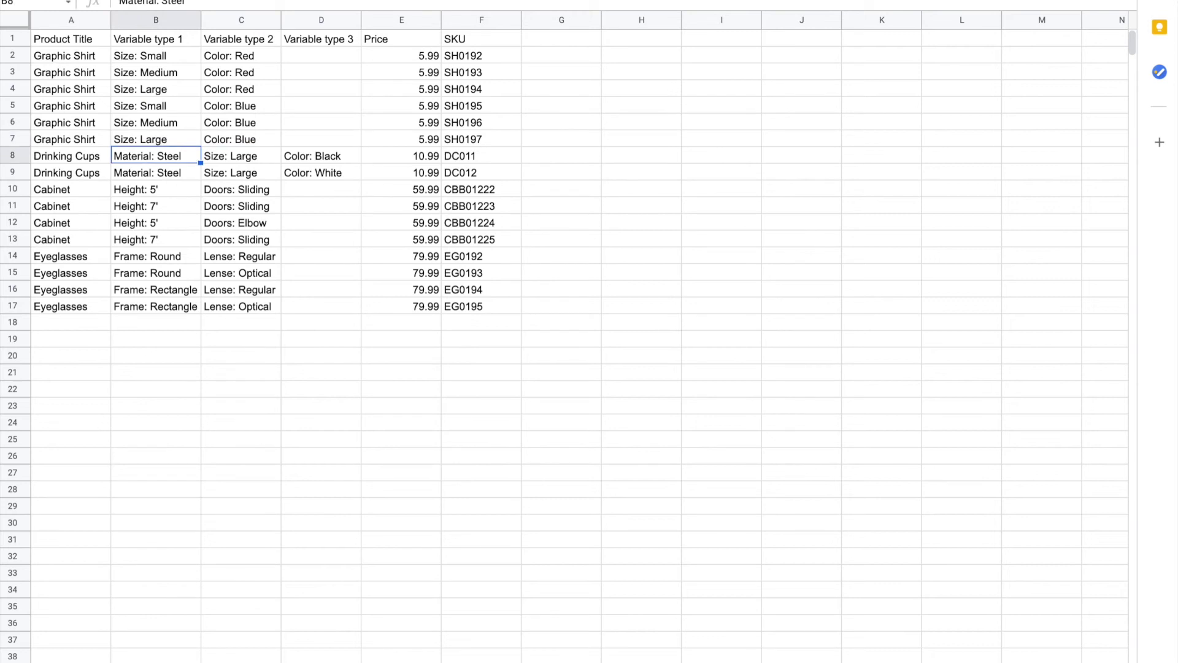
{"action": "key", "text": "Down"}
{"action": "key", "text": "Down"}
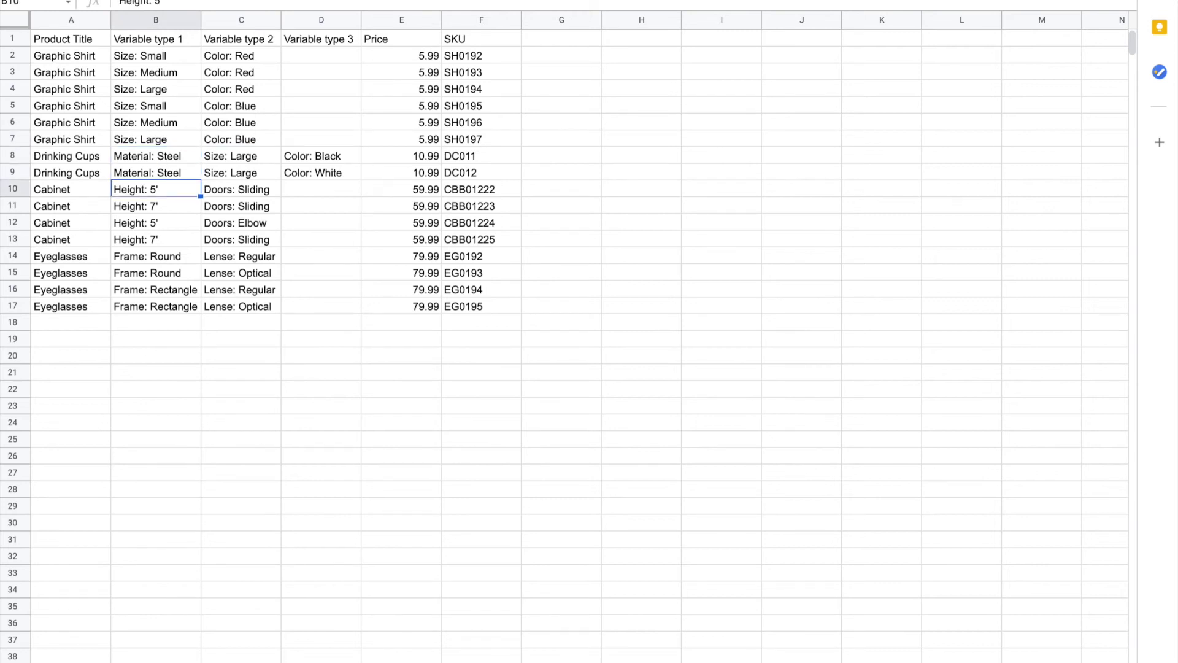
{"action": "key", "text": "Right"}
{"action": "key", "text": "Down"}
{"action": "key", "text": "Down"}
{"action": "key", "text": "Down"}
{"action": "key", "text": "Left"}
{"action": "key", "text": "Down"}
{"action": "key", "text": "Right"}
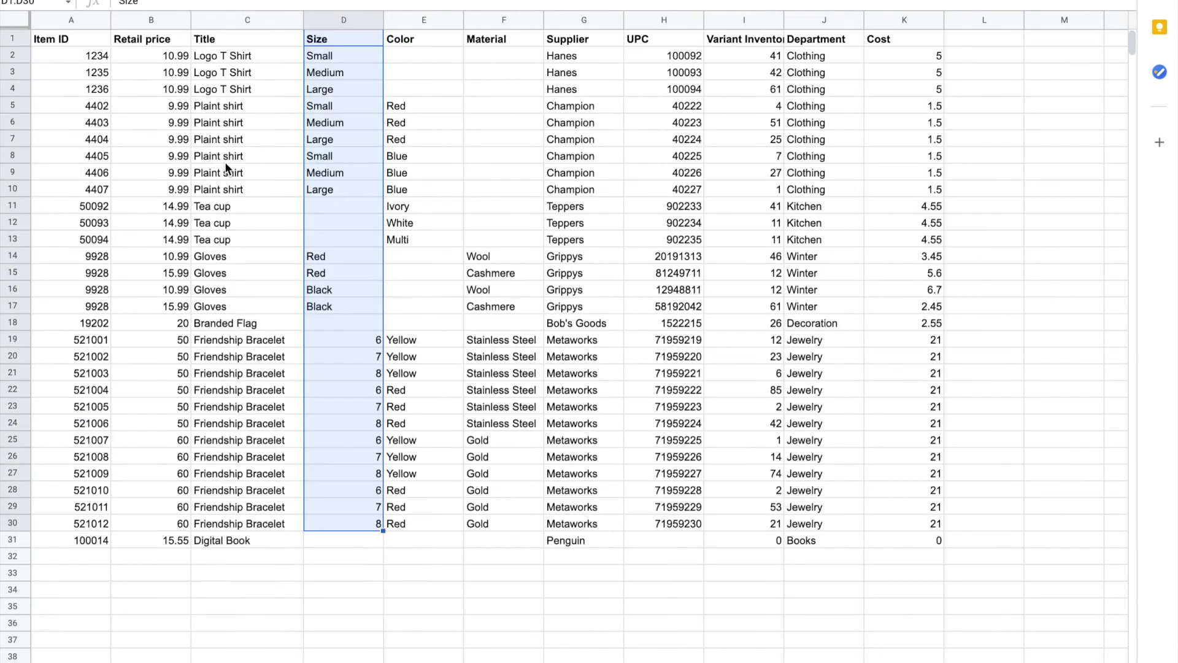
Compare the Size, Color and Material headings in the other example spreadsheet with the first Graphic Shirt option in the Variable type sheet
{"action": "left_click", "coordinate": [277, 73]}
{"action": "left_click", "coordinate": [331, 40]}
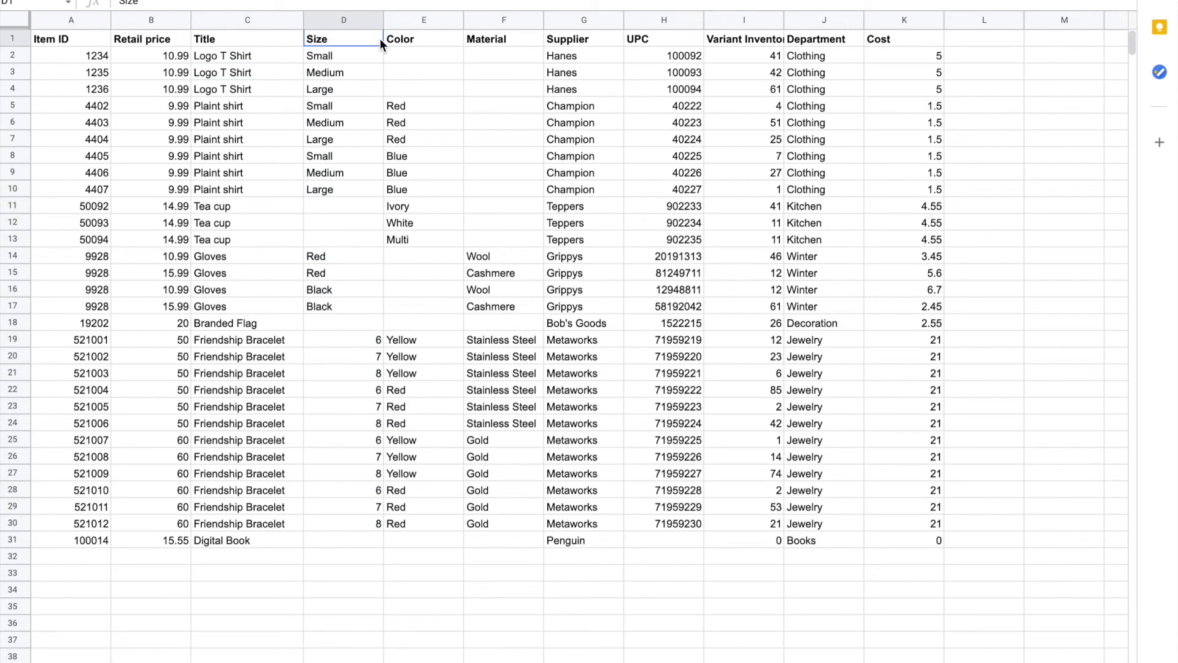
{"action": "left_click", "coordinate": [405, 38]}
{"action": "left_click", "coordinate": [468, 41]}
{"action": "left_click", "coordinate": [345, 39]}
{"action": "left_click", "coordinate": [417, 37]}
{"action": "left_click", "coordinate": [472, 40]}
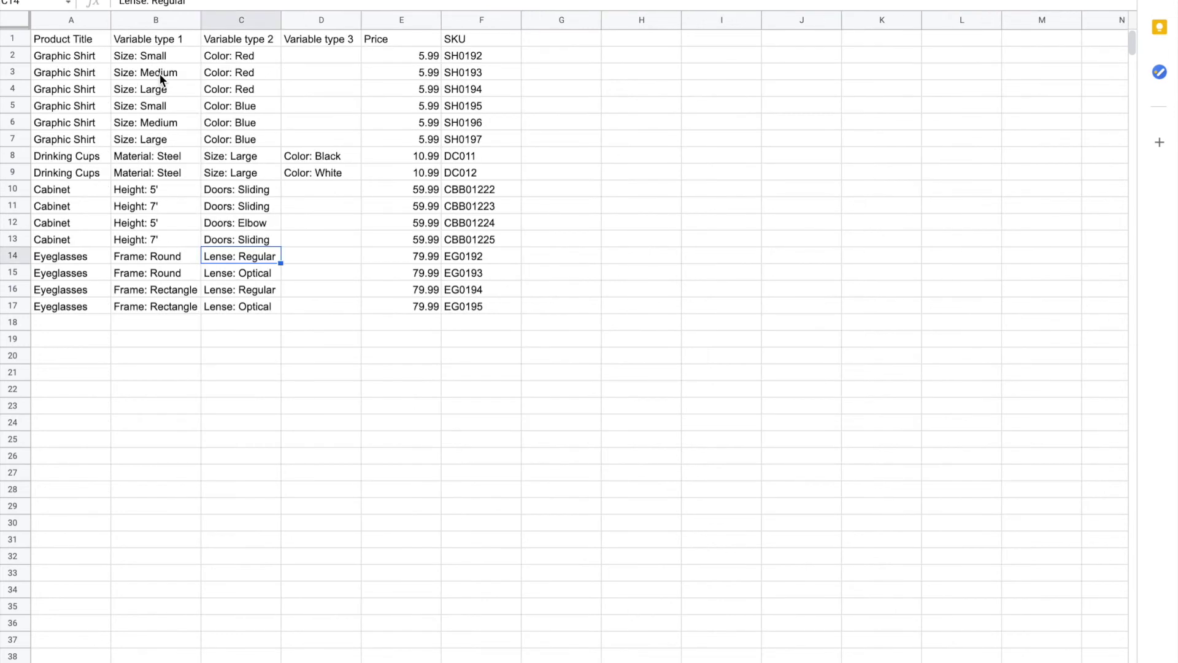
{"action": "left_click", "coordinate": [148, 56]}
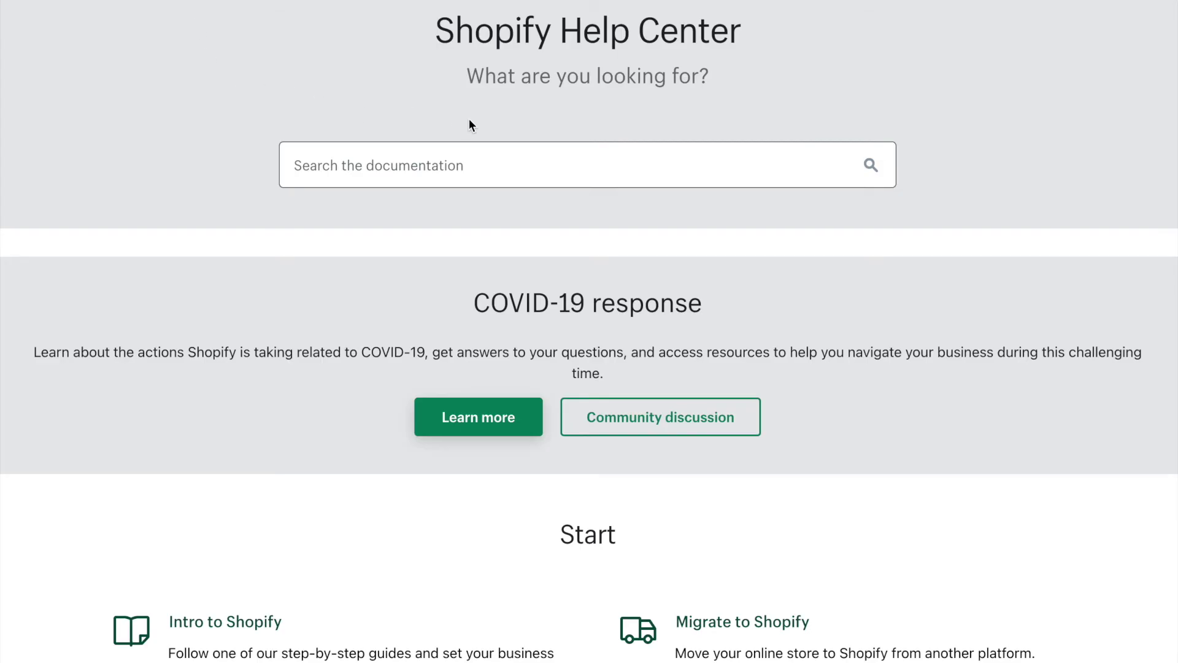
Search the Shopify Help Center for "product csv" and open the Using CSV files article
{"action": "left_click", "coordinate": [423, 163]}
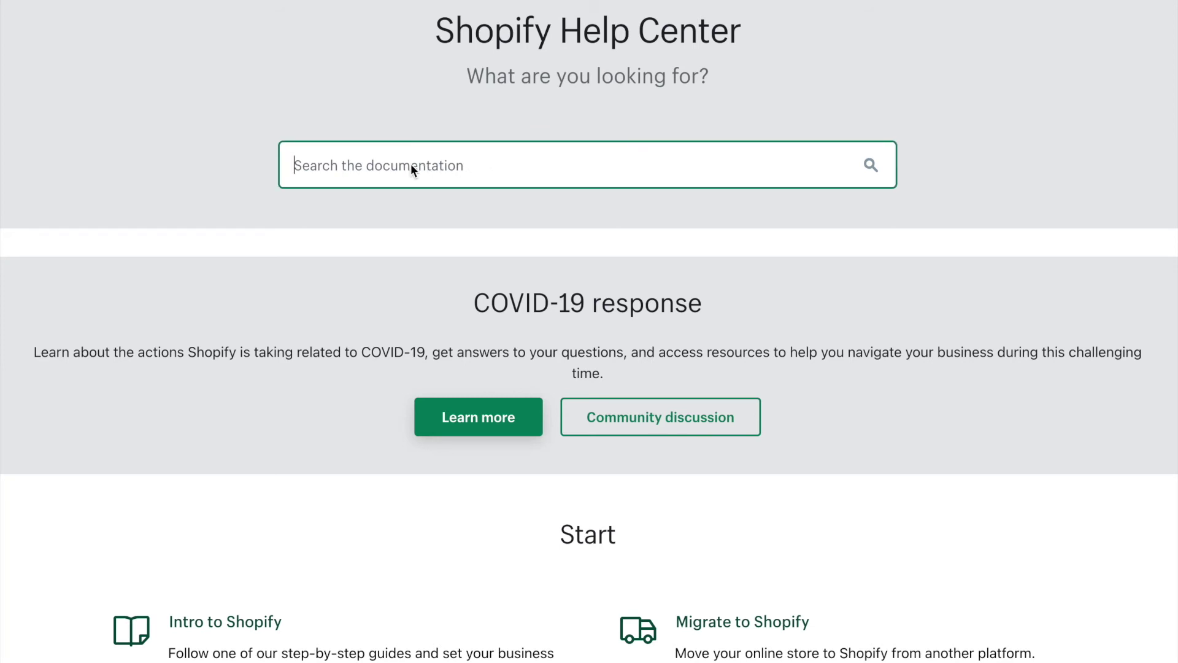
{"action": "type", "text": "product csv"}
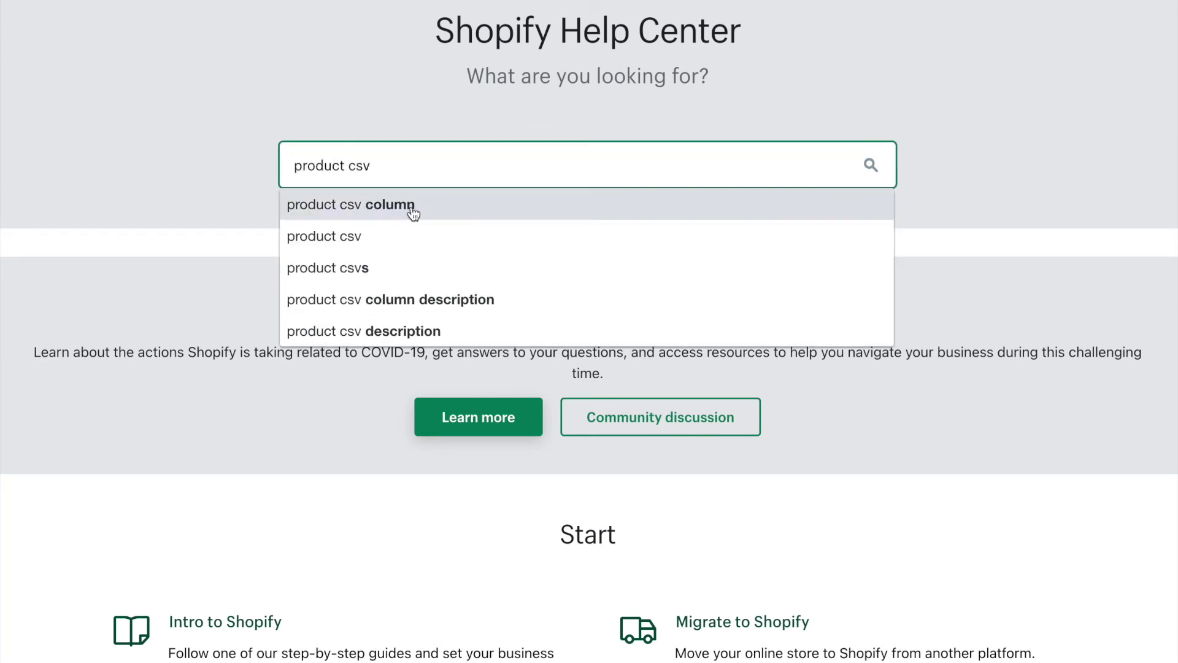
{"action": "left_click", "coordinate": [410, 240]}
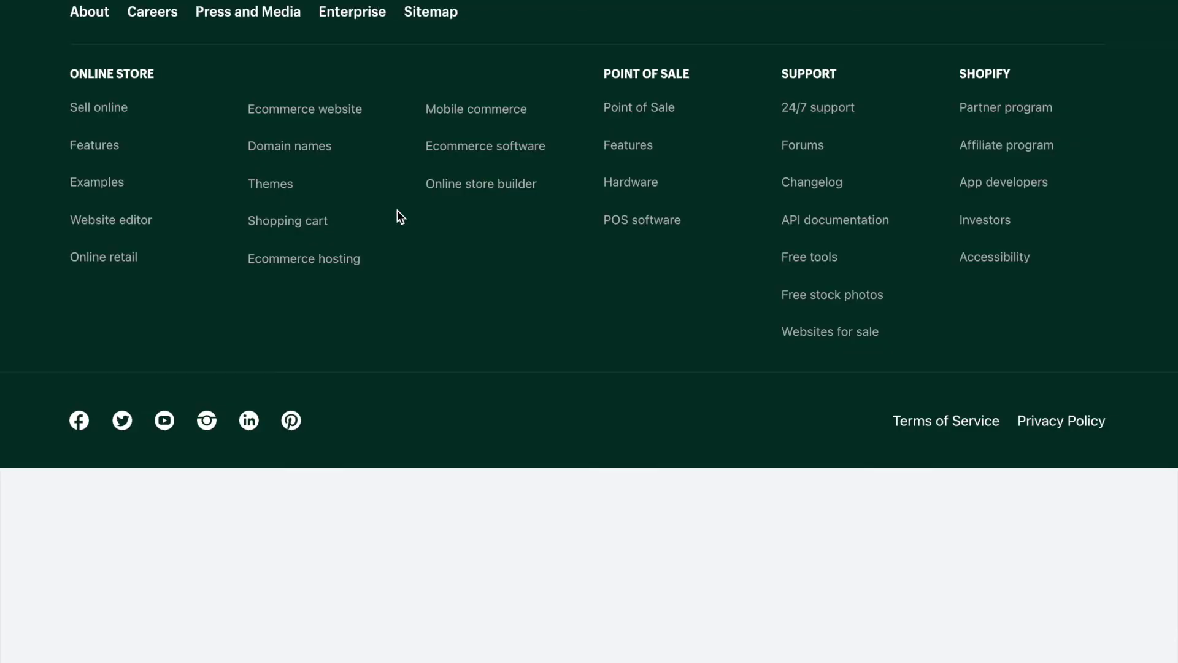
{"action": "scroll", "coordinate": [365, 202], "scroll_direction": "down", "scroll_amount": 4}
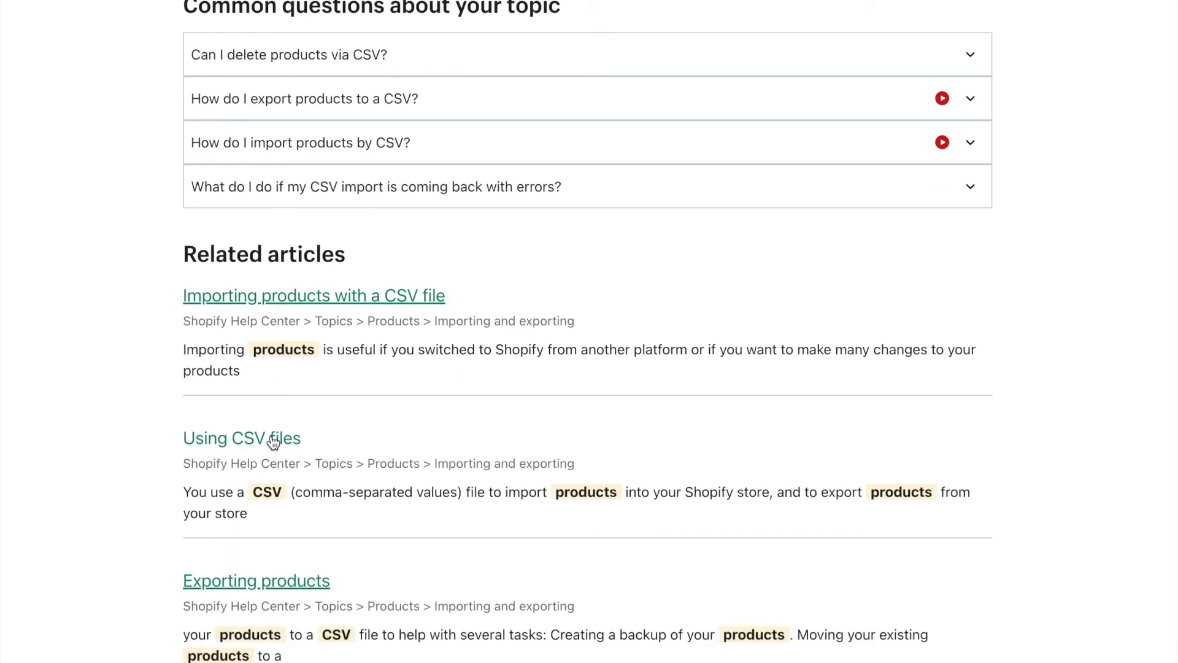
{"action": "left_click", "coordinate": [273, 442]}
Look up the section on getting a sample CSV file, and return to the article's list of sections
{"action": "scroll", "coordinate": [359, 239], "scroll_direction": "down", "scroll_amount": 4}
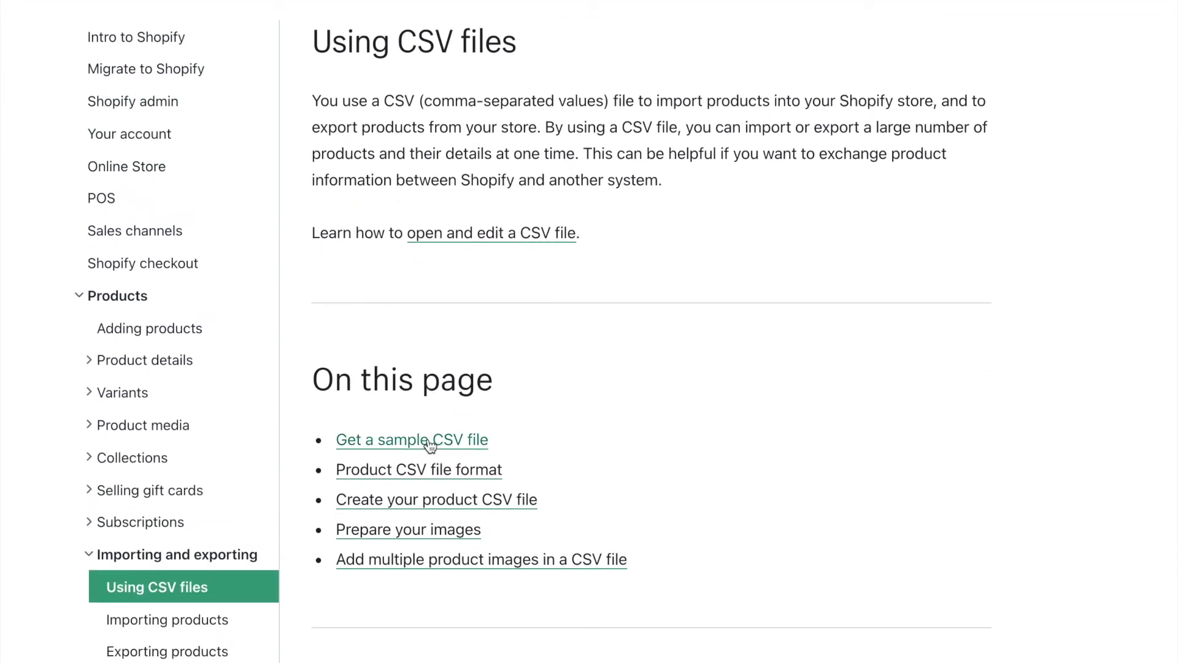
{"action": "left_click", "coordinate": [425, 439]}
{"action": "scroll", "coordinate": [519, 245], "scroll_direction": "up", "scroll_amount": 7}
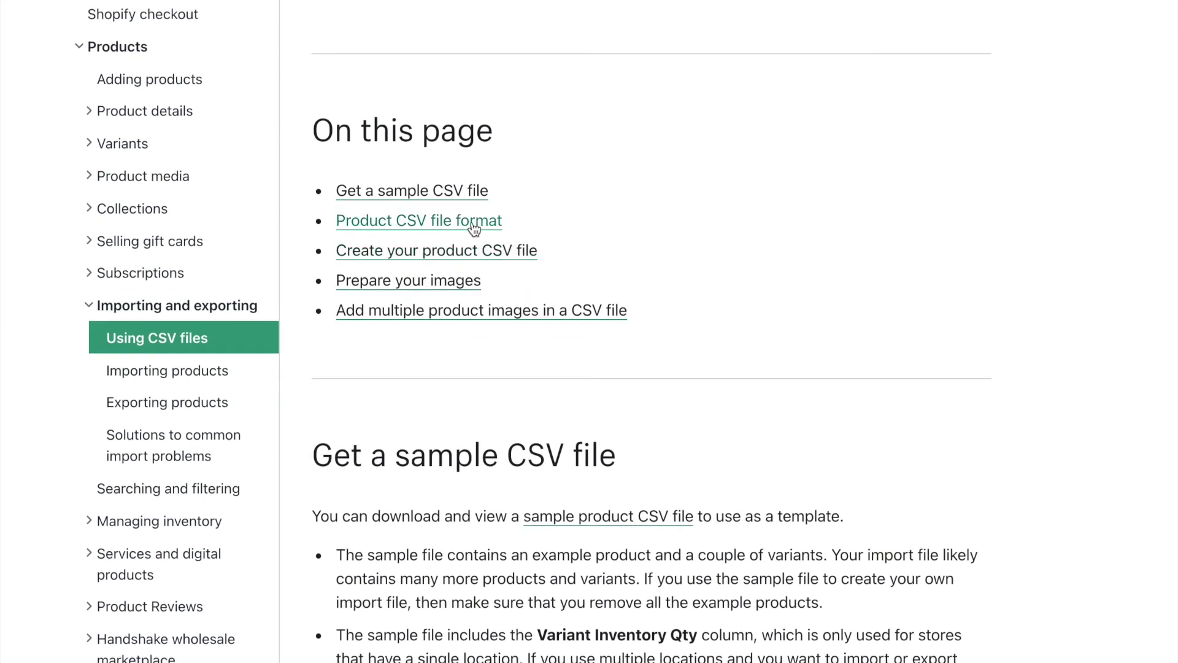
Go to the Product CSV file format section and read the column descriptions from Handle through Vendor
{"action": "left_click", "coordinate": [472, 228]}
{"action": "scroll", "coordinate": [597, 215], "scroll_direction": "down", "scroll_amount": 8}
{"action": "scroll", "coordinate": [599, 221], "scroll_direction": "down", "scroll_amount": 6}
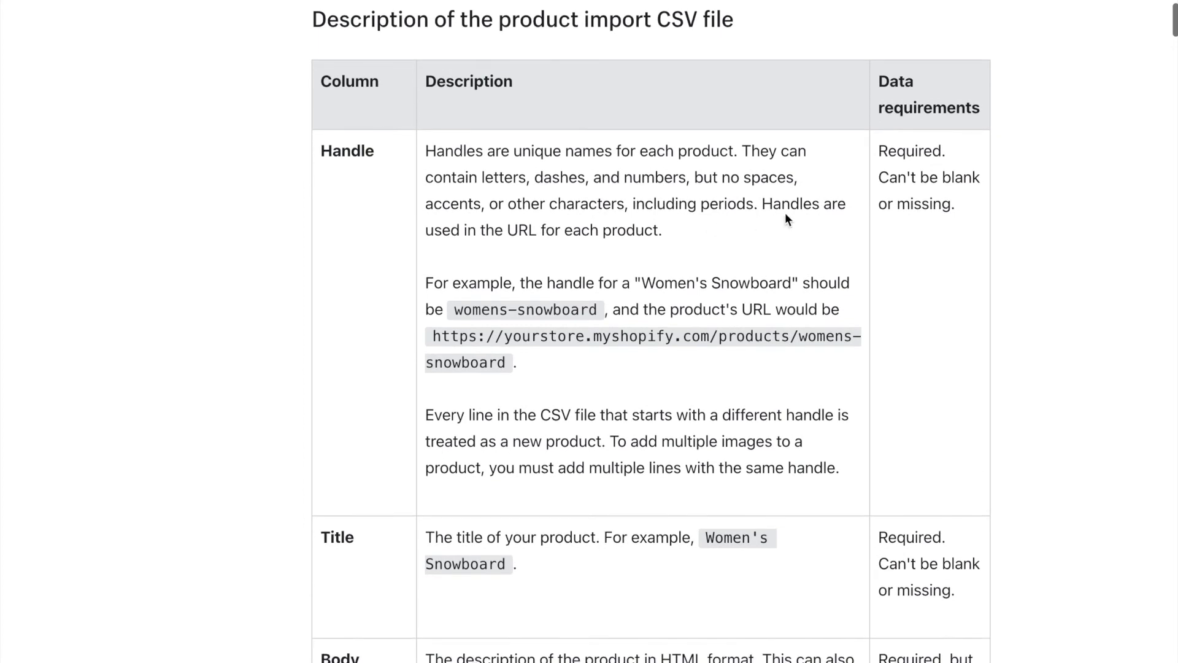
{"action": "scroll", "coordinate": [345, 195], "scroll_direction": "down", "scroll_amount": 4}
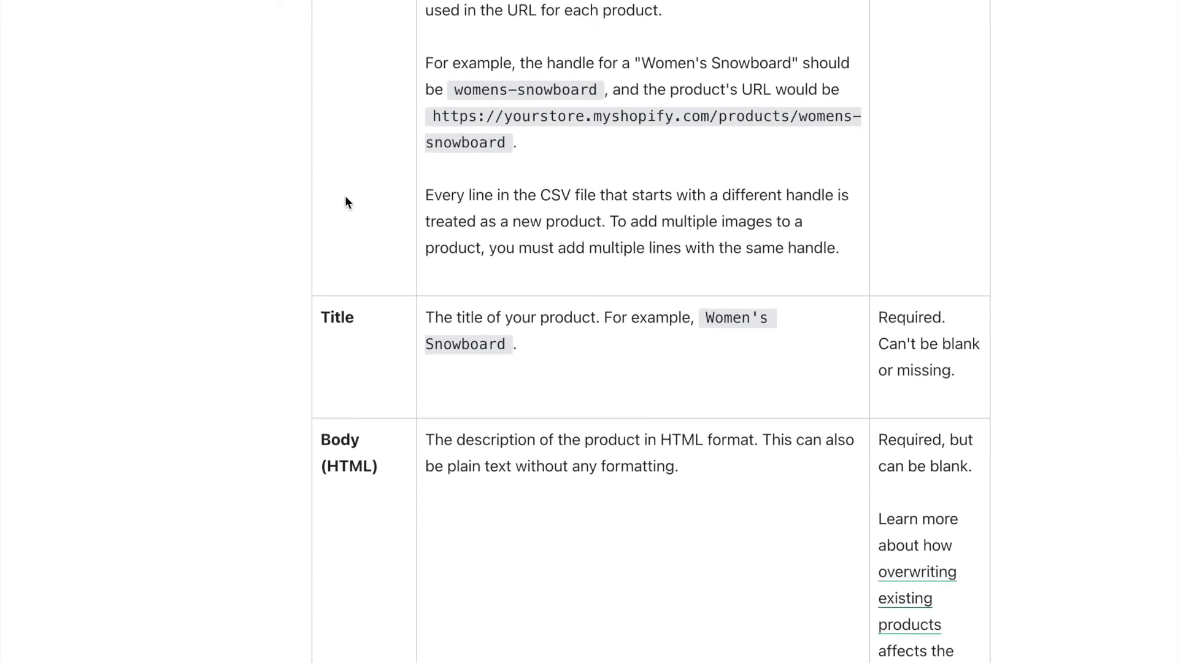
{"action": "scroll", "coordinate": [345, 198], "scroll_direction": "down", "scroll_amount": 3}
{"action": "scroll", "coordinate": [344, 198], "scroll_direction": "down", "scroll_amount": 5}
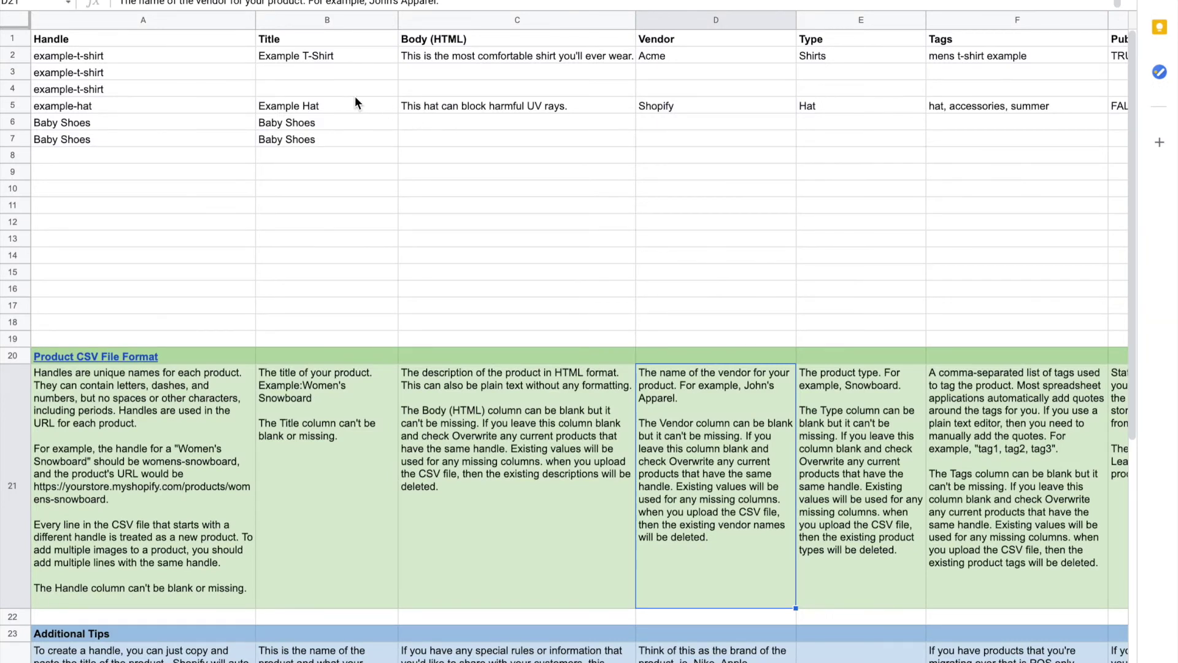
In the CSV template spreadsheet, compare the Handle, Title and Body (HTML) format notes with the help article's column descriptions
{"action": "left_click", "coordinate": [136, 41]}
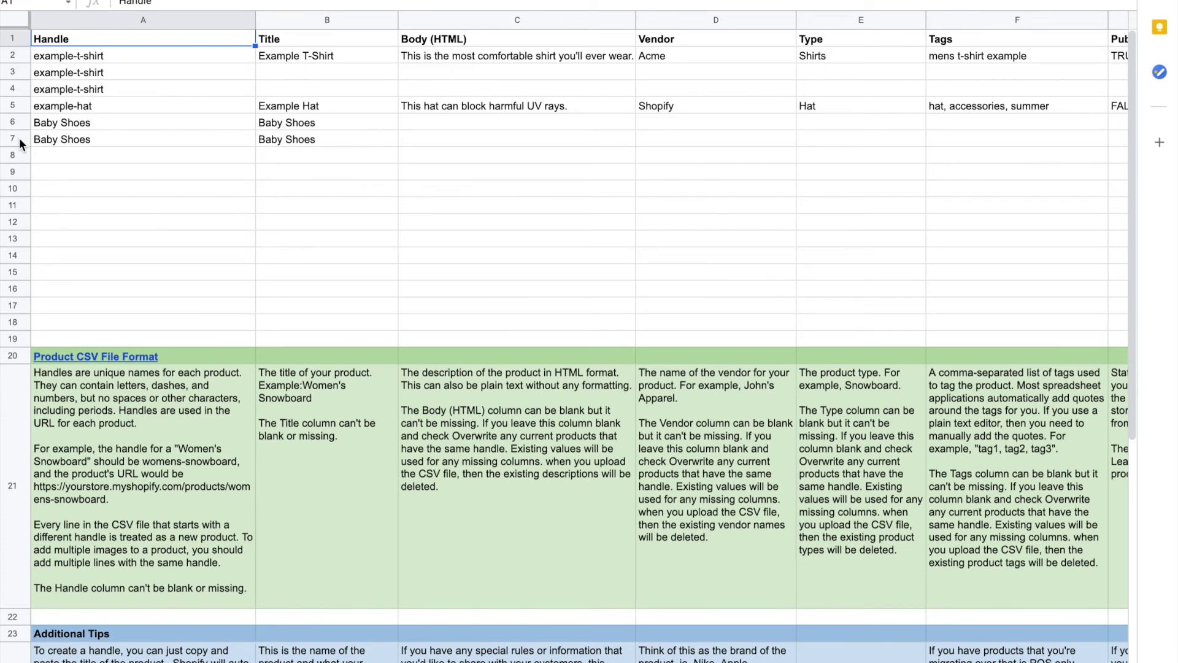
{"action": "scroll", "coordinate": [213, 105], "scroll_direction": "down", "scroll_amount": 3}
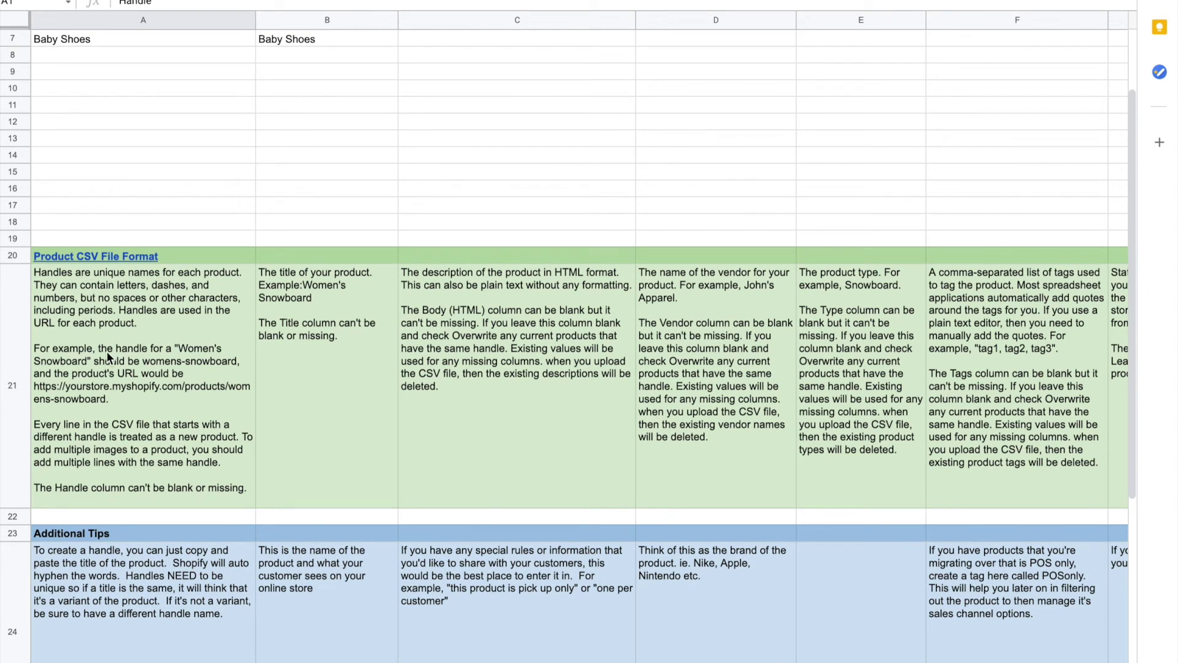
{"action": "left_click", "coordinate": [120, 362]}
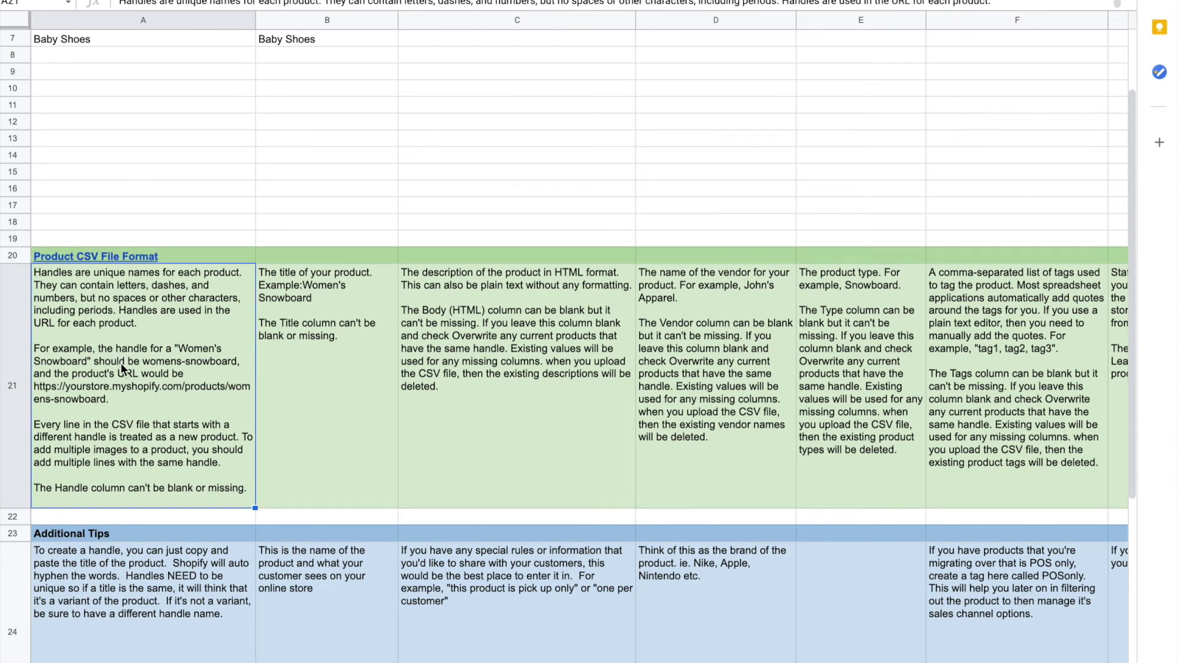
{"action": "left_click", "coordinate": [311, 373]}
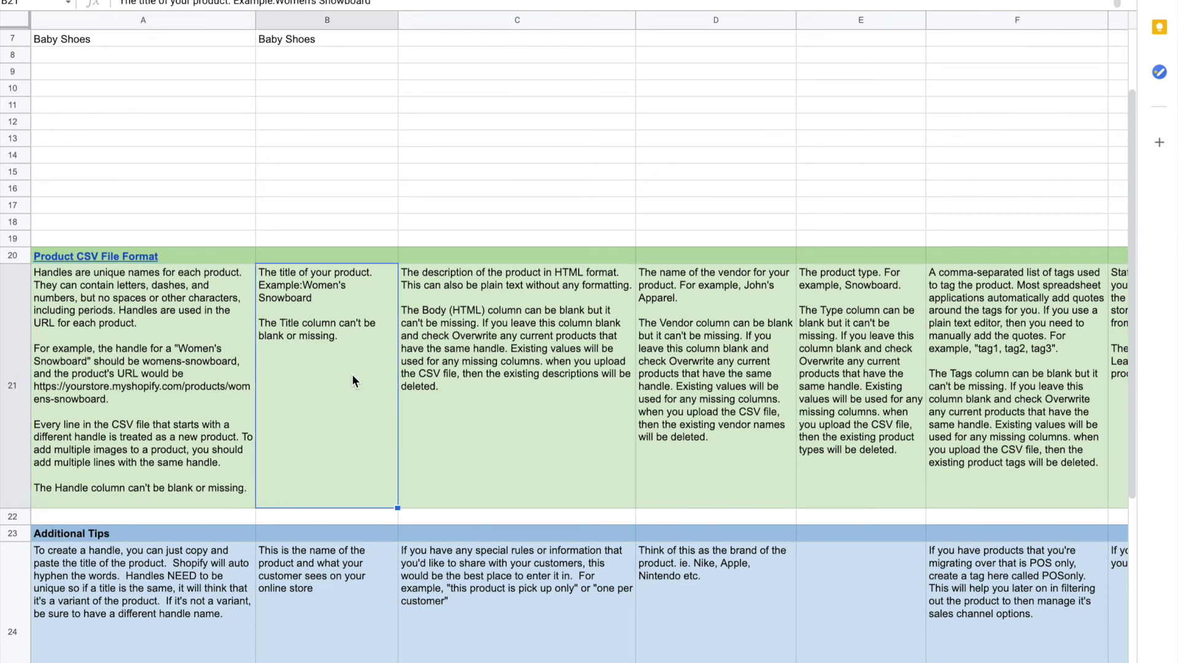
{"action": "left_click", "coordinate": [480, 365]}
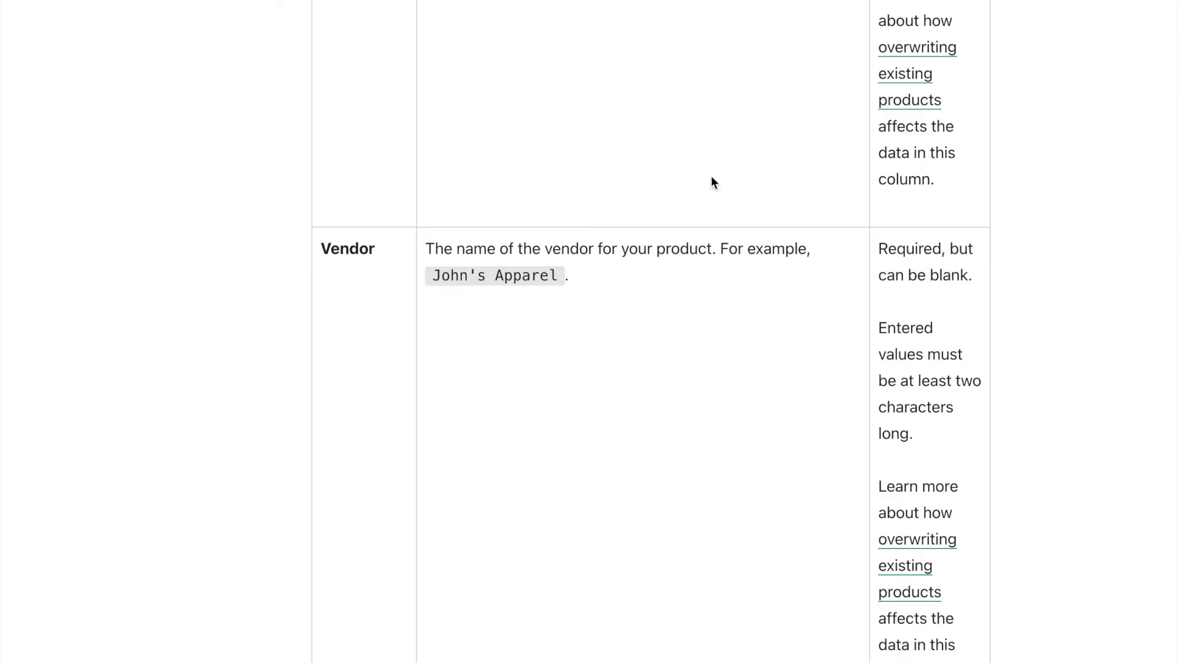
{"action": "scroll", "coordinate": [718, 220], "scroll_direction": "up", "scroll_amount": 8}
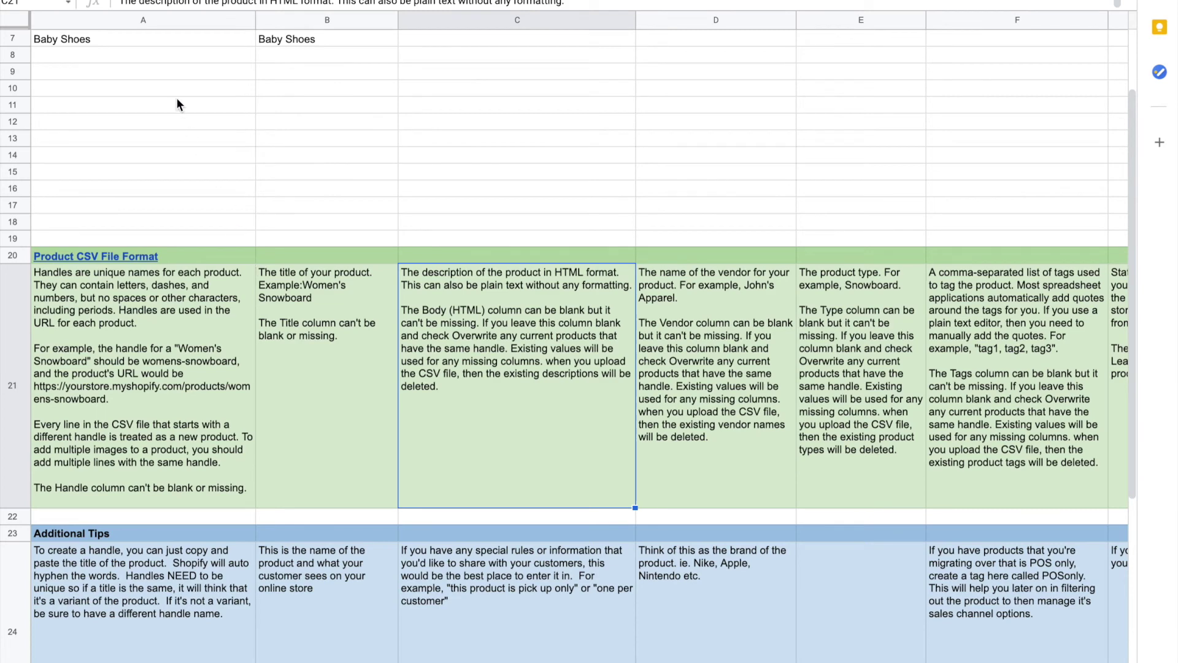
{"action": "scroll", "coordinate": [168, 179], "scroll_direction": "up", "scroll_amount": 2}
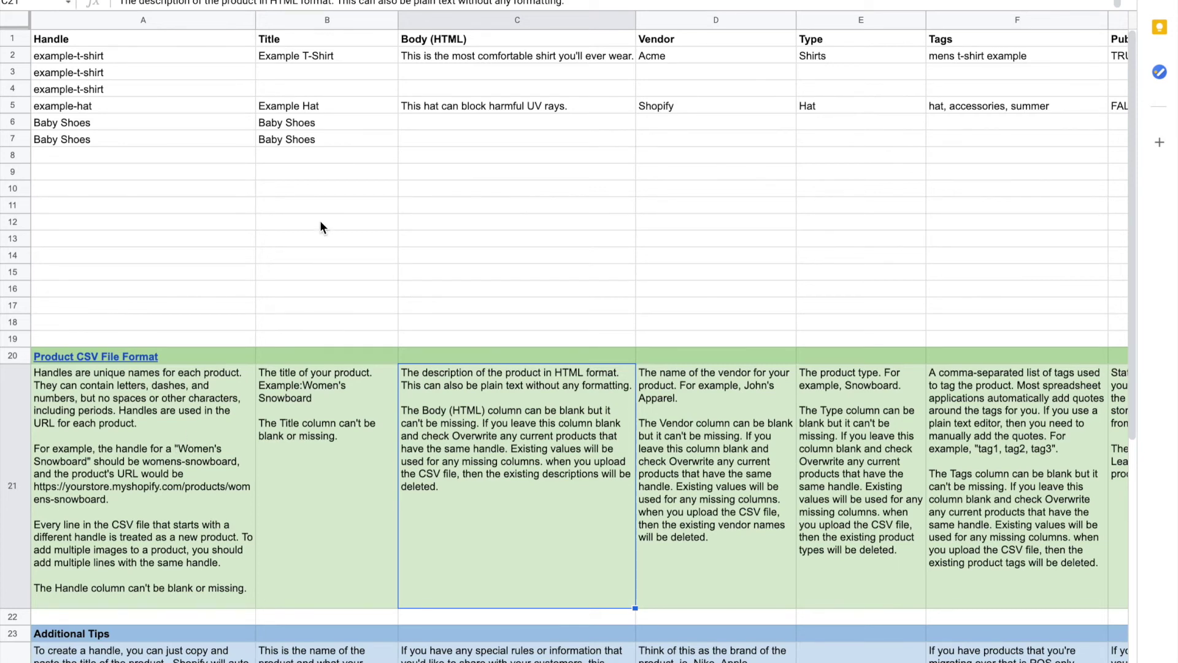
Review the template's remaining columns and their format notes, from Vendor and the option columns through Gift Card
{"action": "scroll", "coordinate": [320, 228], "scroll_direction": "right", "scroll_amount": 6}
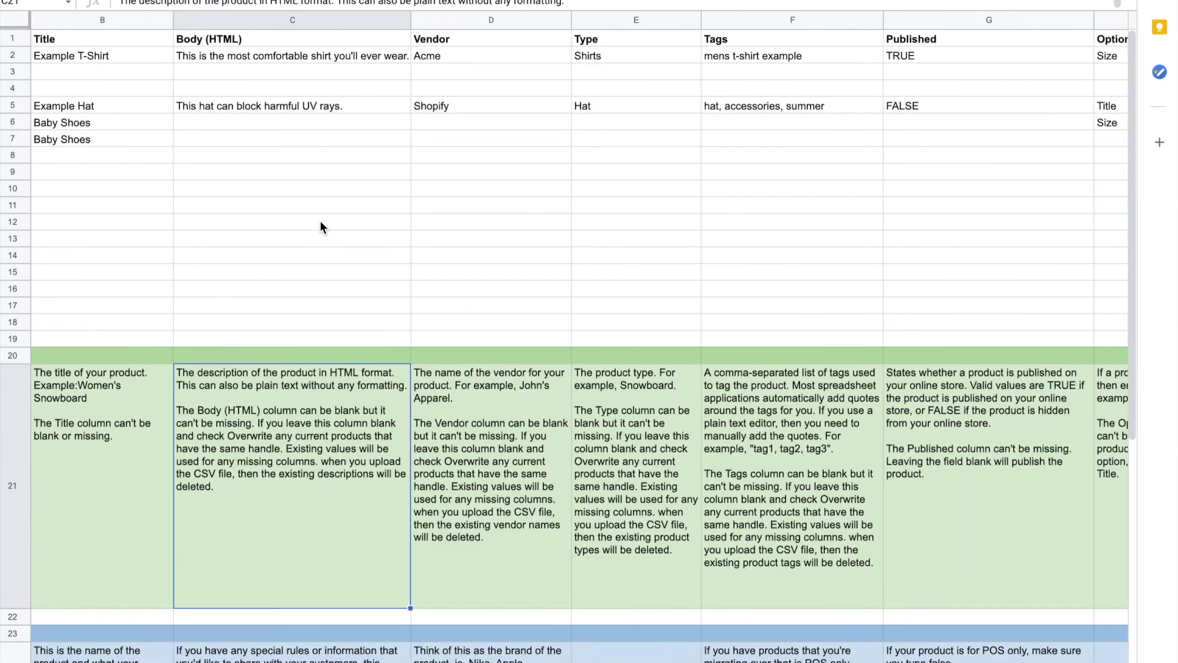
{"action": "scroll", "coordinate": [321, 227], "scroll_direction": "right", "scroll_amount": 5}
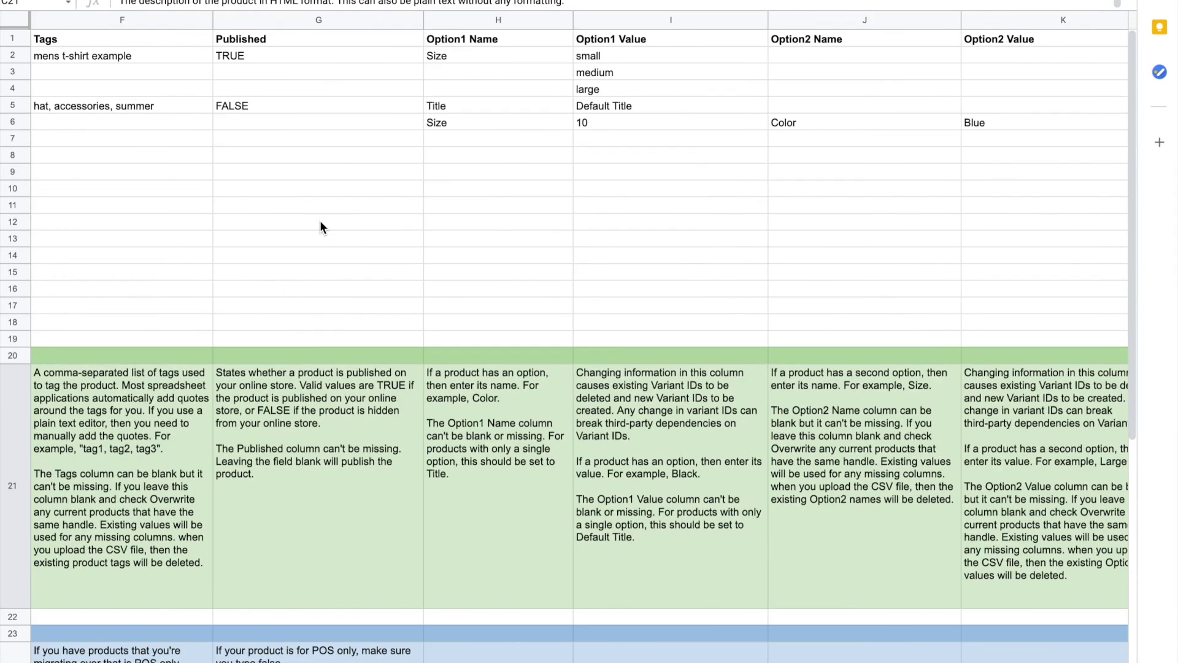
{"action": "scroll", "coordinate": [320, 228], "scroll_direction": "right", "scroll_amount": 5}
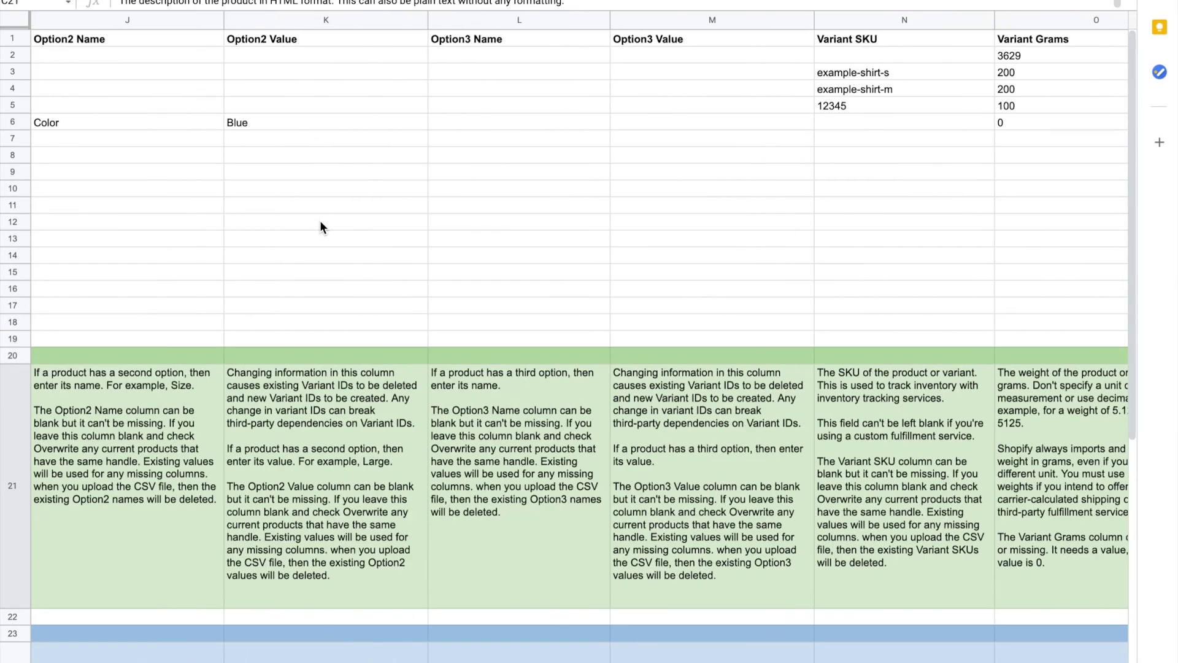
{"action": "scroll", "coordinate": [321, 227], "scroll_direction": "right", "scroll_amount": 2}
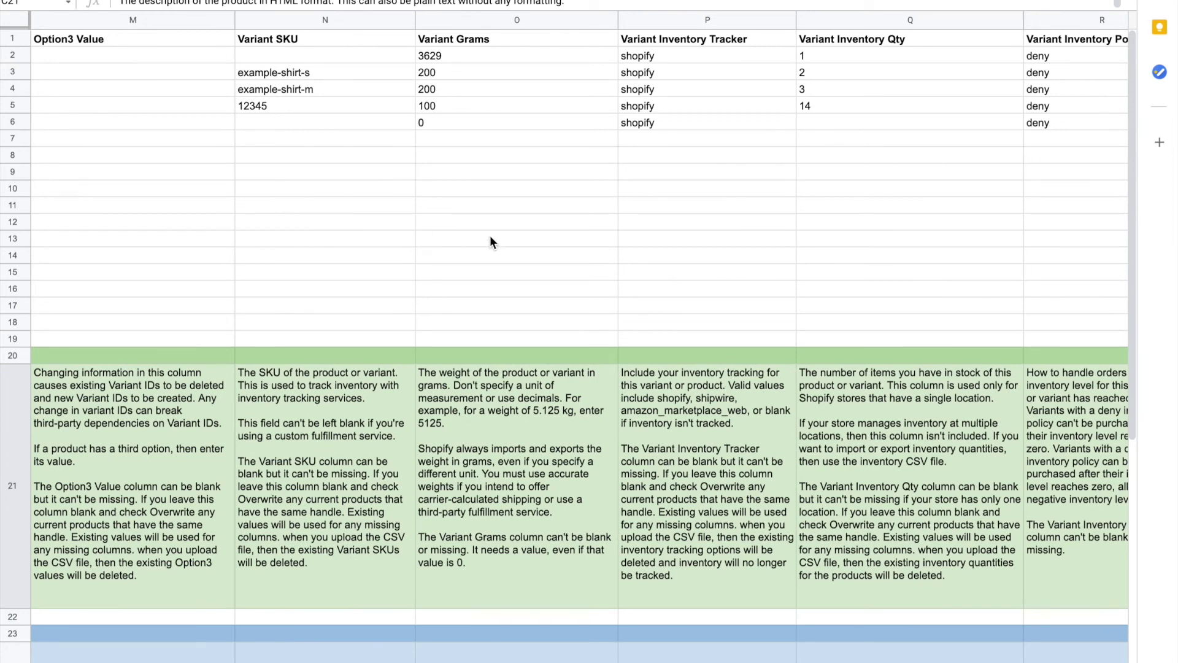
{"action": "scroll", "coordinate": [491, 237], "scroll_direction": "right", "scroll_amount": 1}
{"action": "scroll", "coordinate": [490, 242], "scroll_direction": "right", "scroll_amount": 2}
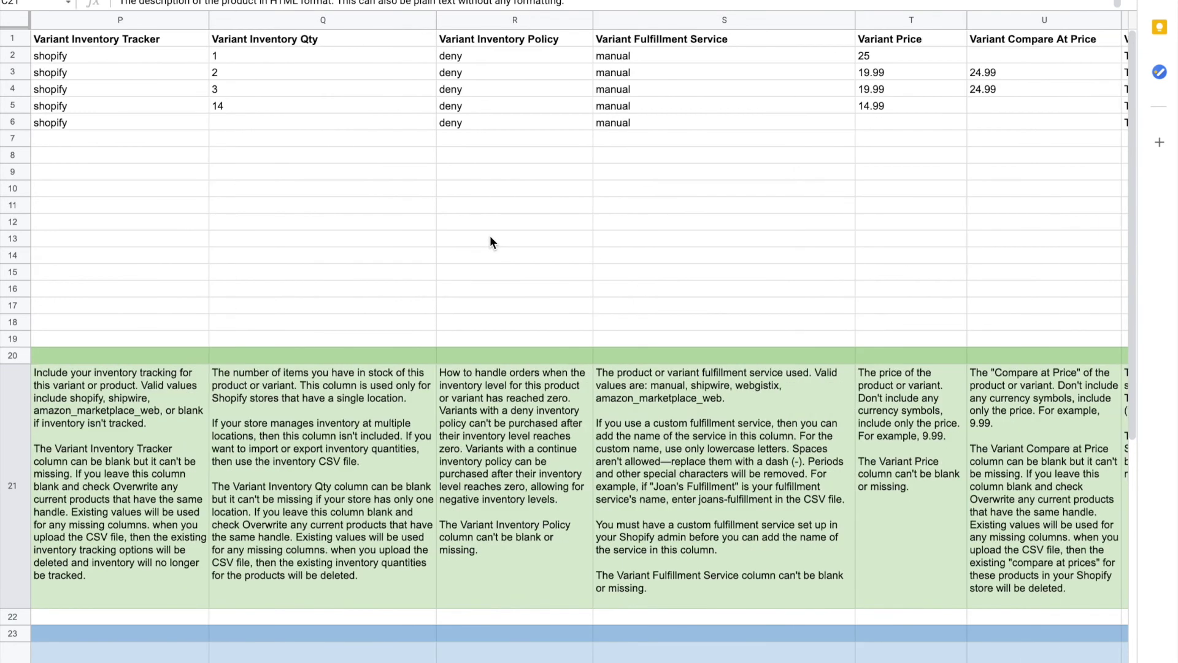
{"action": "scroll", "coordinate": [491, 242], "scroll_direction": "right", "scroll_amount": 3}
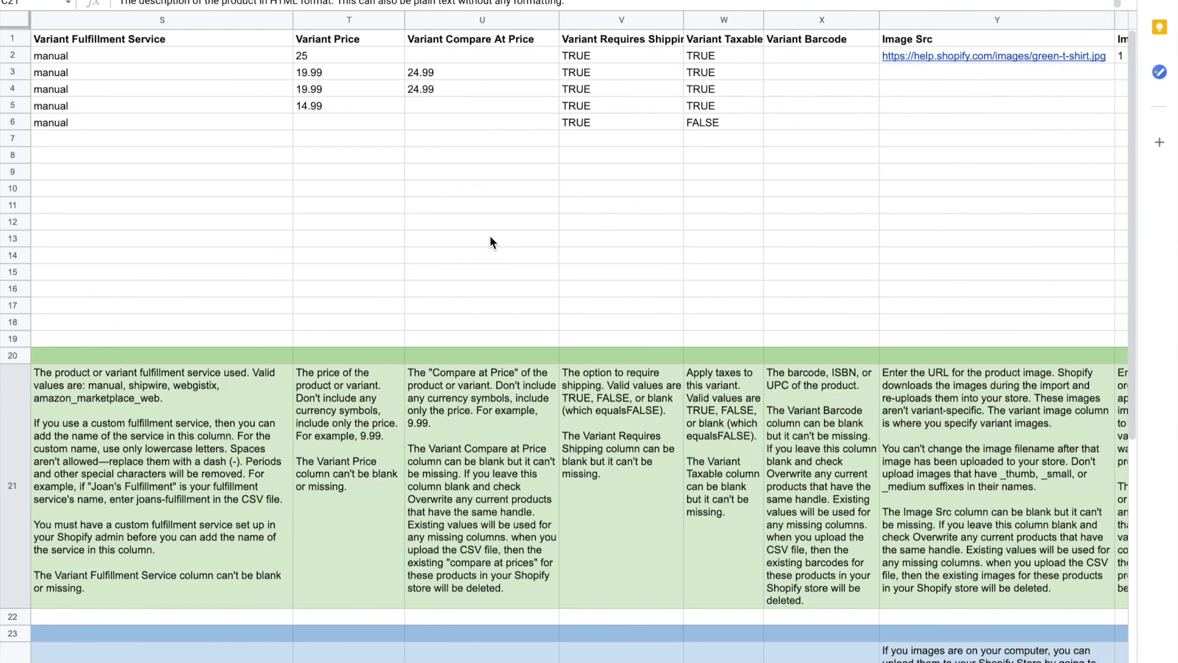
{"action": "scroll", "coordinate": [490, 241], "scroll_direction": "right", "scroll_amount": 3}
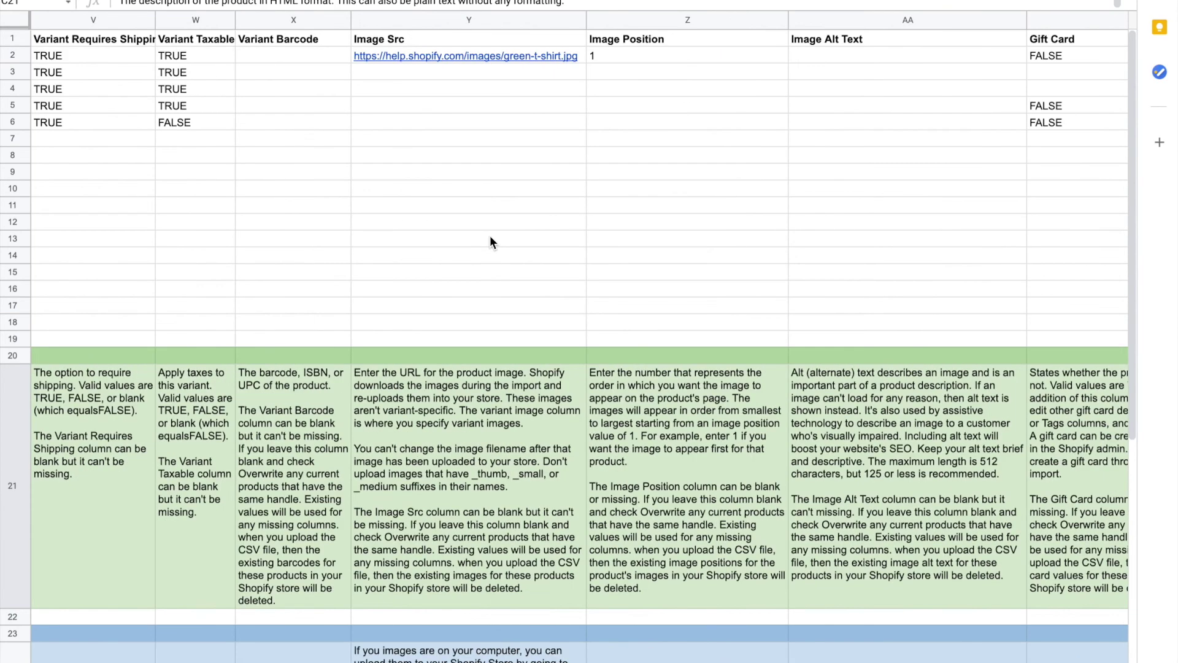
{"action": "scroll", "coordinate": [491, 240], "scroll_direction": "left", "scroll_amount": 15}
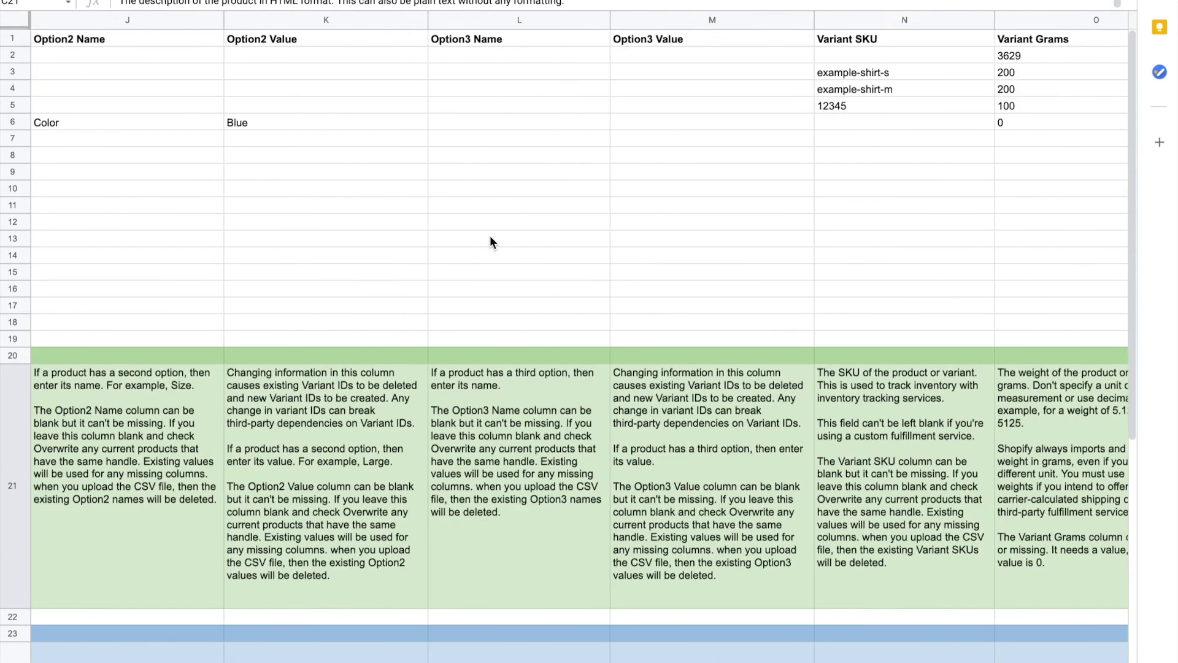
{"action": "scroll", "coordinate": [490, 242], "scroll_direction": "left", "scroll_amount": 1}
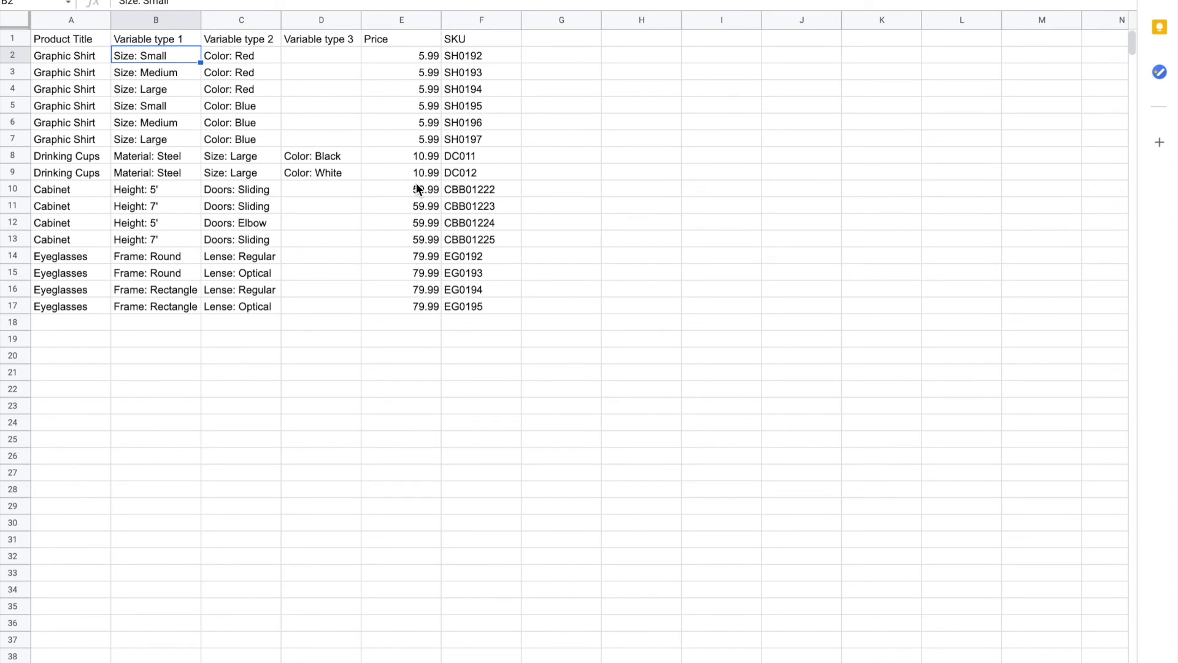
Compare the product titles in the Variable type spreadsheet with the Region and Varietal columns in the wine inventory spreadsheet
{"action": "left_click_drag", "start_coordinate": [73, 56], "coordinate": [64, 305]}
{"action": "left_click", "coordinate": [171, 276]}
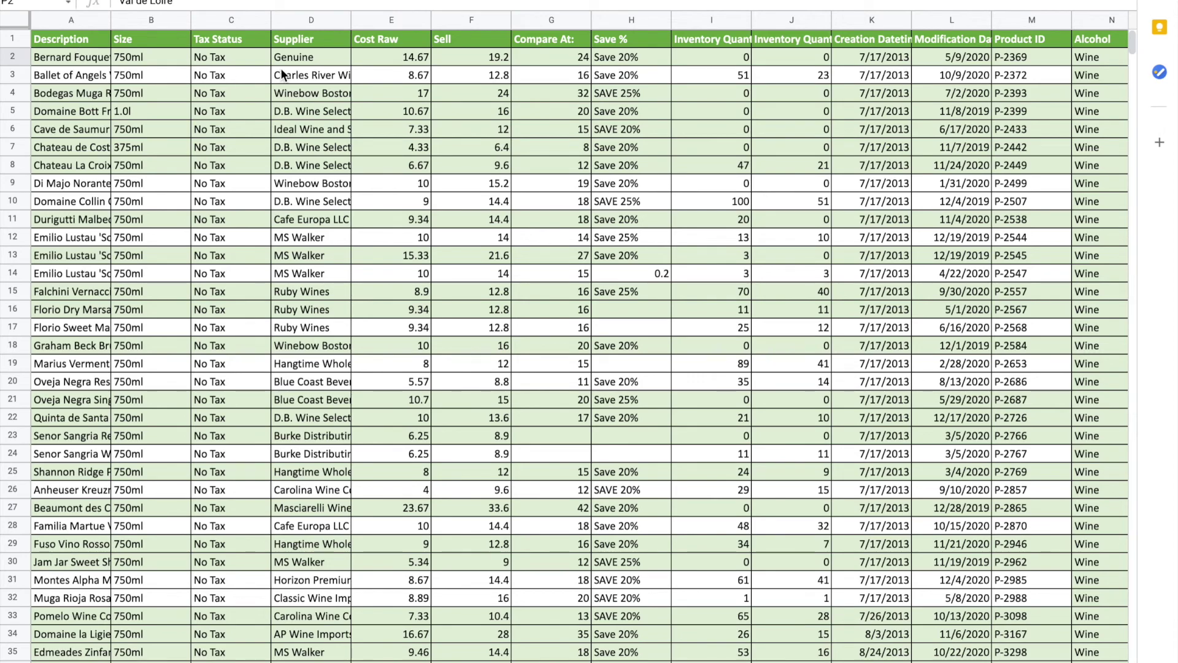
{"action": "scroll", "coordinate": [281, 68], "scroll_direction": "right", "scroll_amount": 3}
{"action": "scroll", "coordinate": [281, 68], "scroll_direction": "right", "scroll_amount": 7}
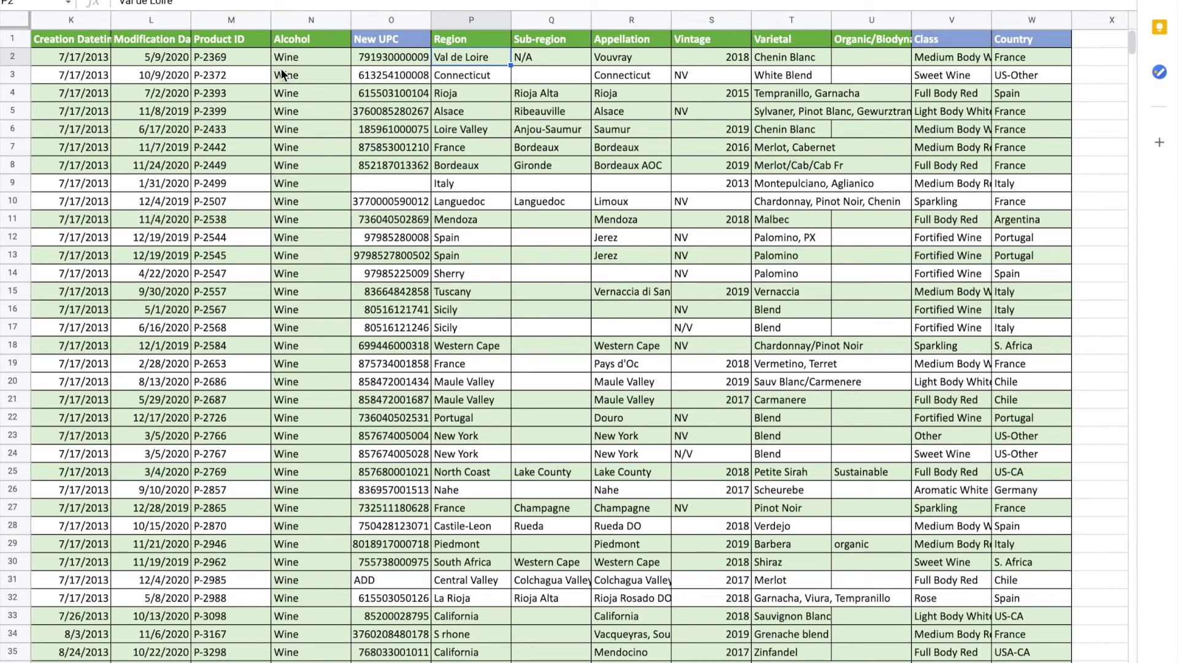
{"action": "left_click", "coordinate": [471, 37]}
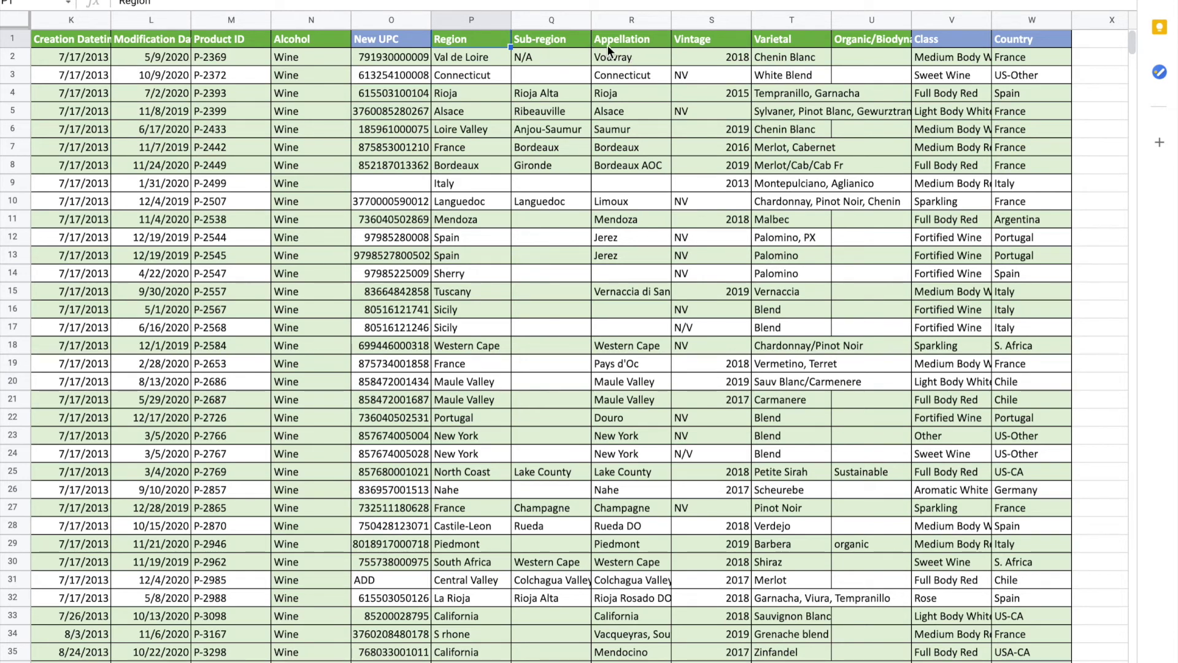
{"action": "left_click", "coordinate": [787, 43]}
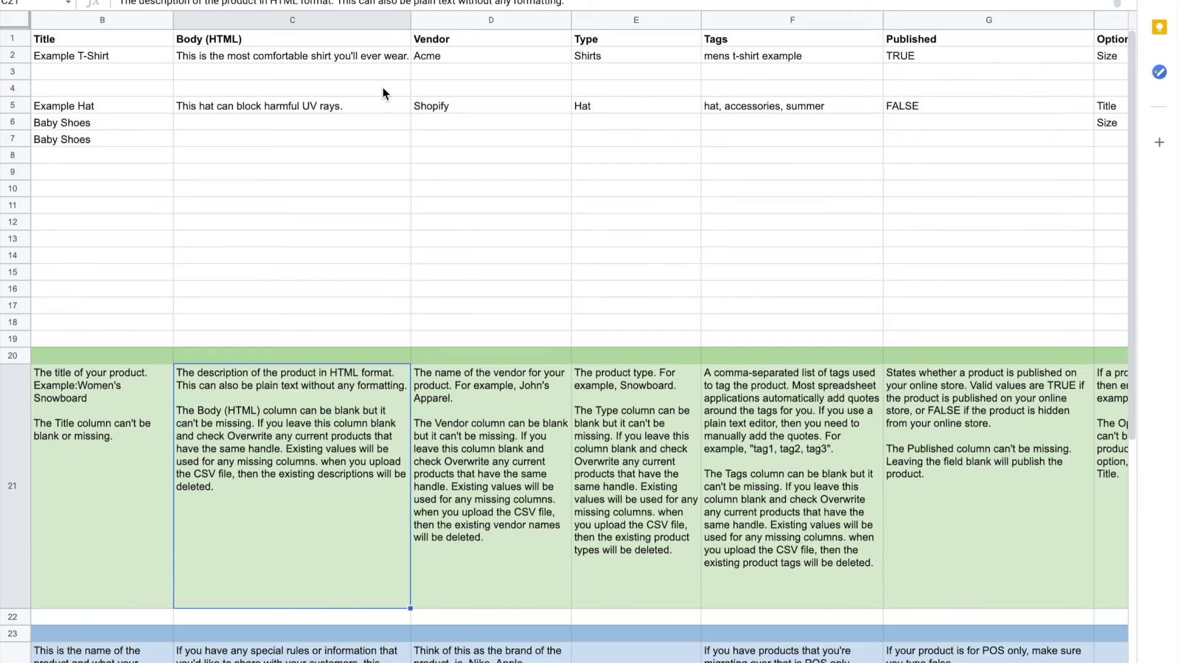
Back in the CSV template spreadsheet, check the Vendor, Type, Tags and Published columns and the option columns beyond them
{"action": "scroll", "coordinate": [336, 140], "scroll_direction": "right", "scroll_amount": 1}
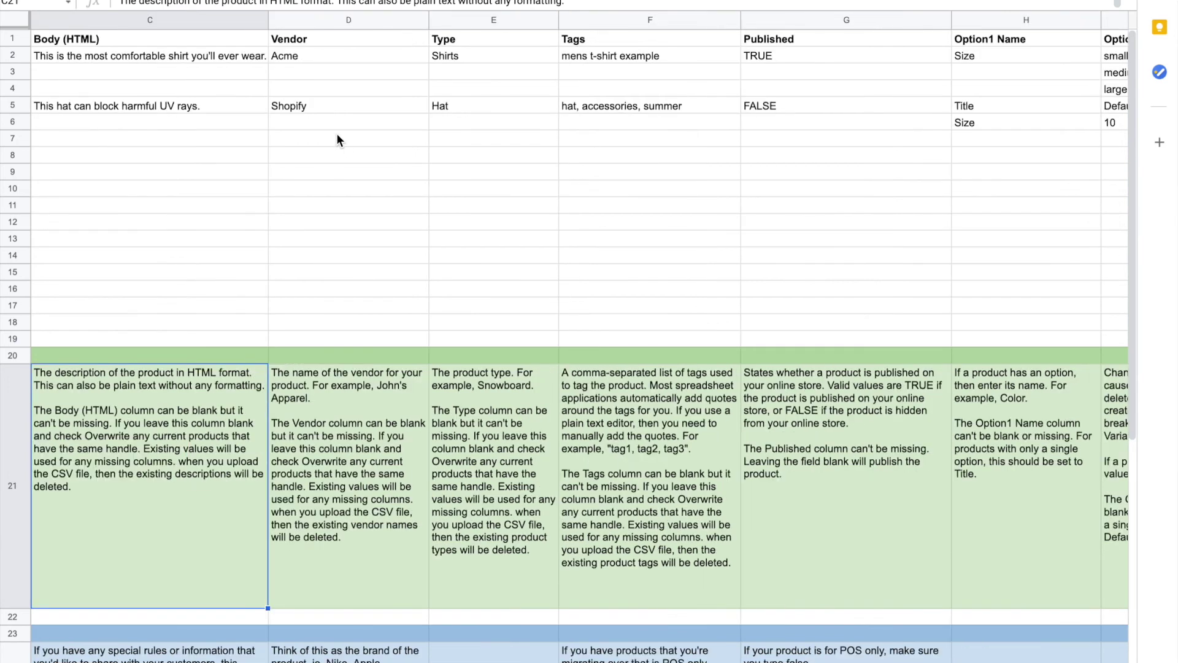
{"action": "scroll", "coordinate": [336, 140], "scroll_direction": "right", "scroll_amount": 1}
{"action": "scroll", "coordinate": [337, 140], "scroll_direction": "right", "scroll_amount": 1}
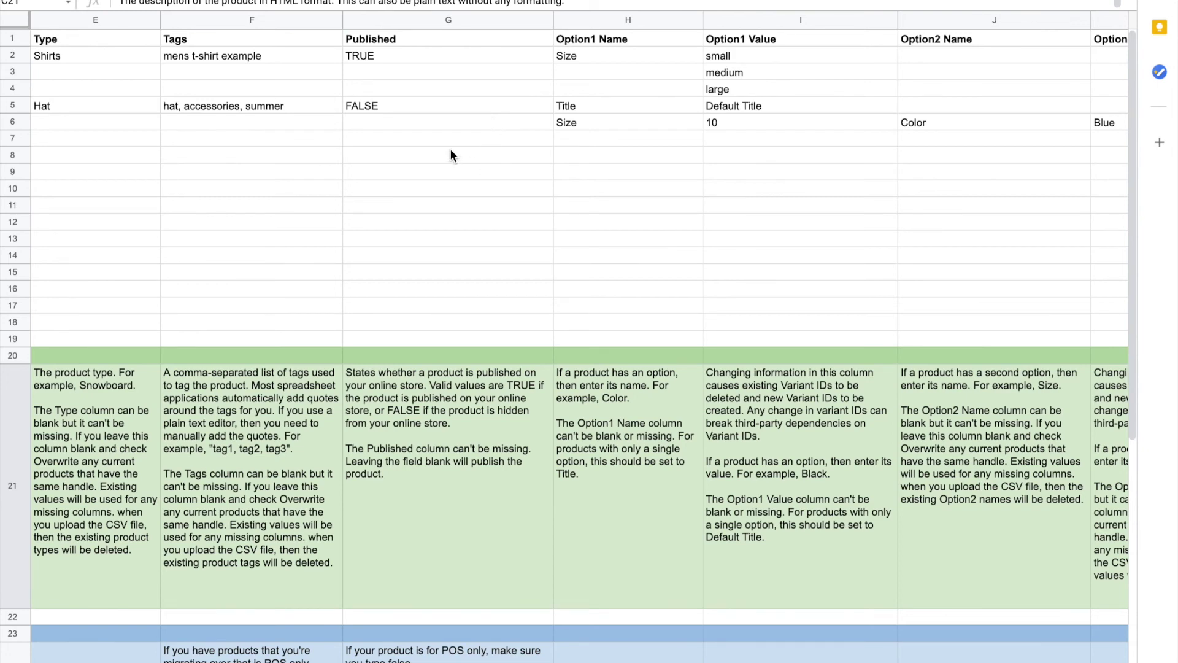
{"action": "scroll", "coordinate": [451, 149], "scroll_direction": "right", "scroll_amount": 8}
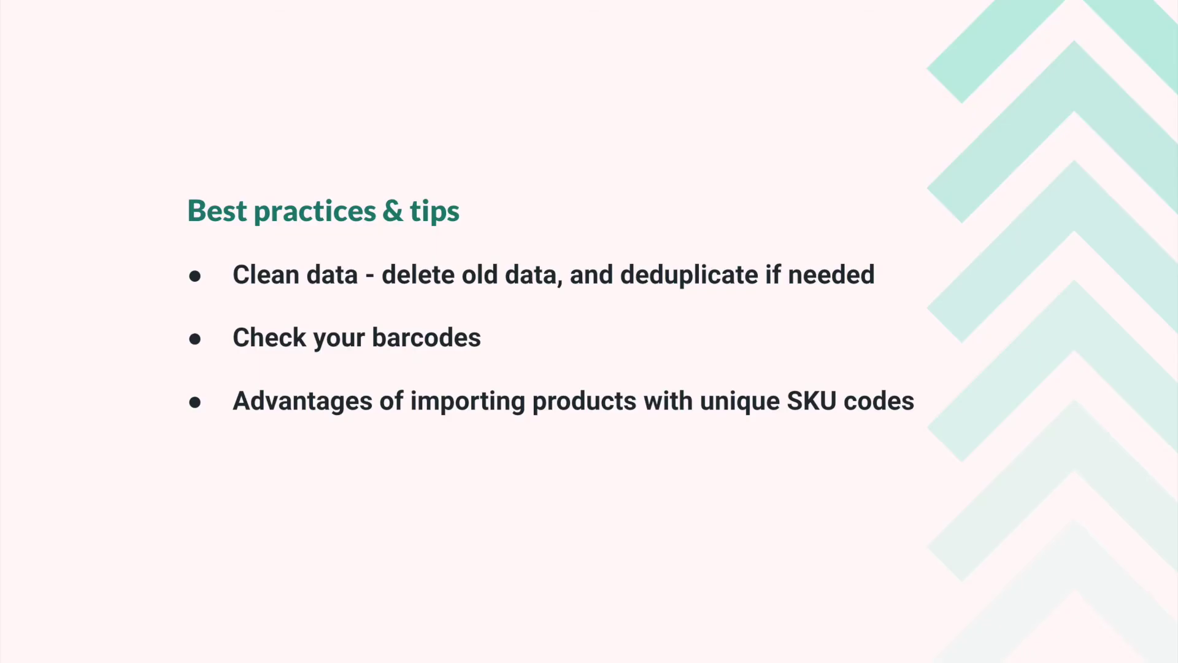
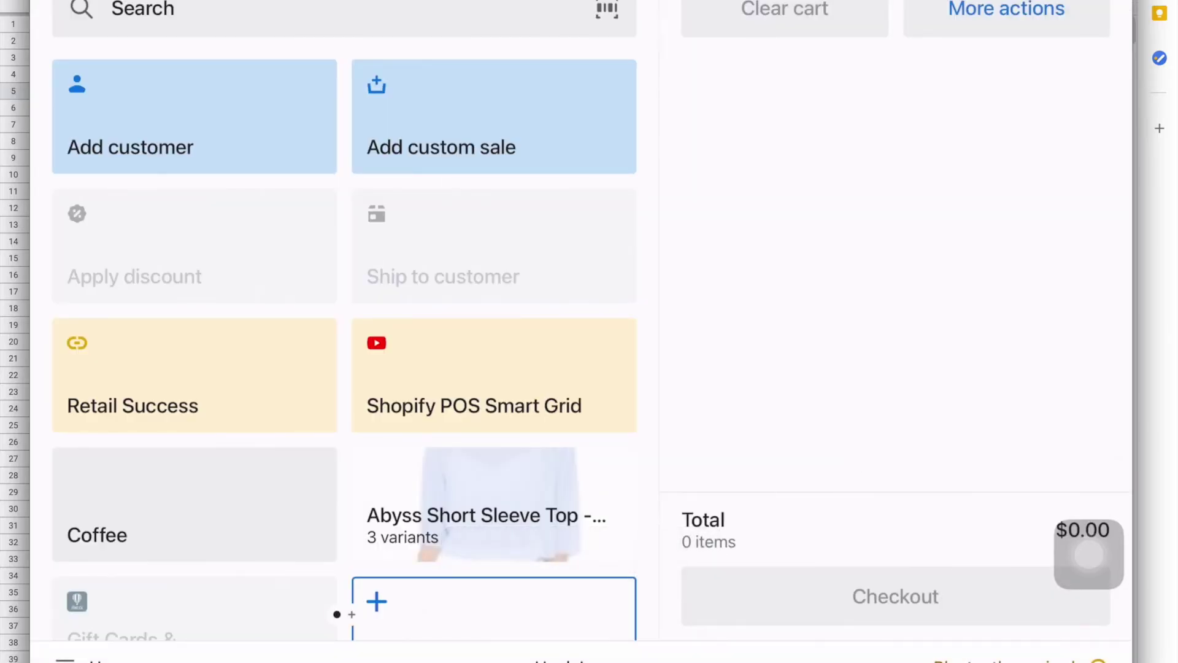
In Shopify POS, open the barcode scanner for product search
{"action": "scroll", "coordinate": [402, 116], "scroll_direction": "down", "scroll_amount": 1}
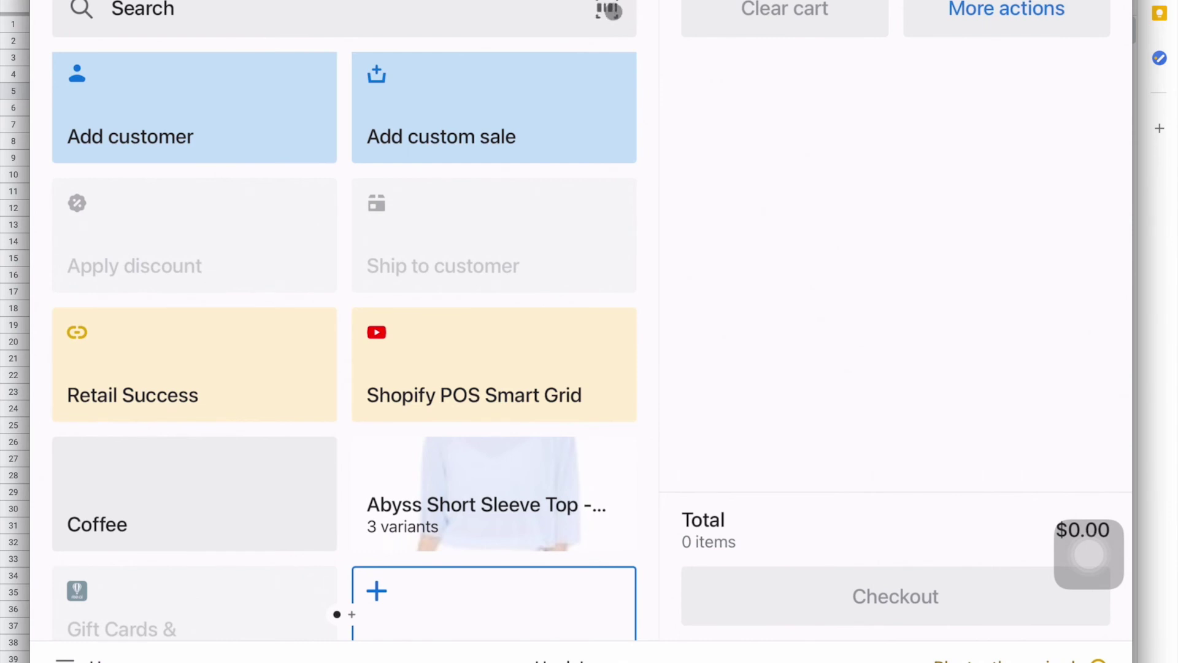
{"action": "left_click", "coordinate": [603, 9]}
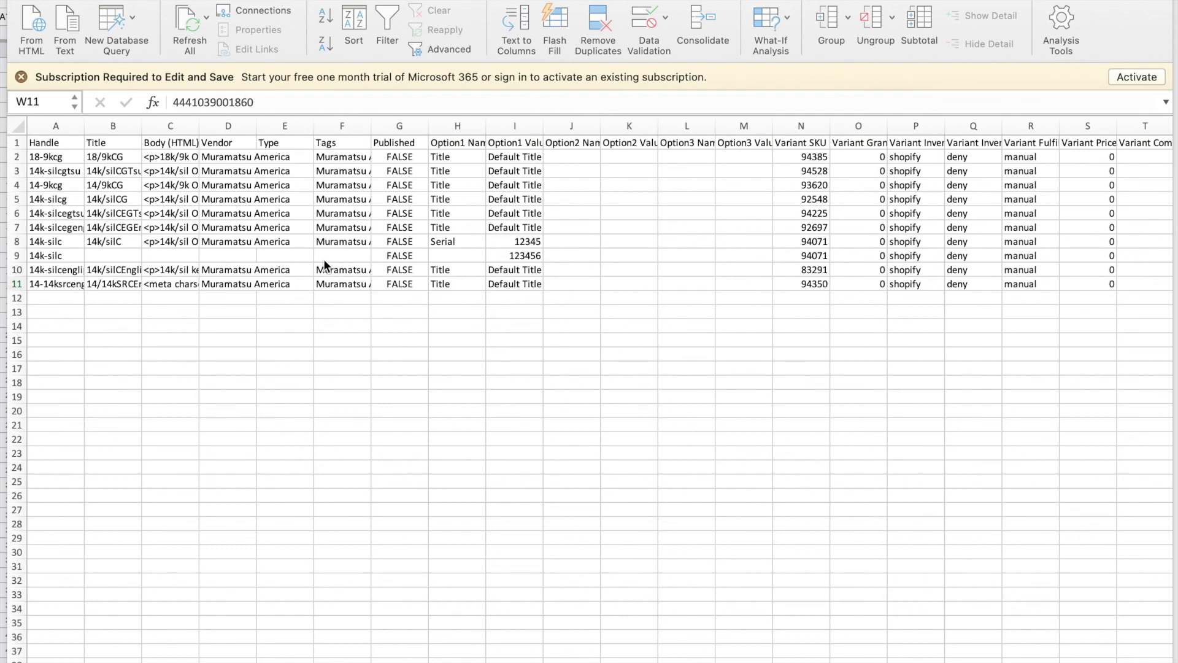
In the product spreadsheet, inspect the full stored barcode numbers of the first few entries in the Variant Barcode column
{"action": "scroll", "coordinate": [360, 244], "scroll_direction": "right", "scroll_amount": 6}
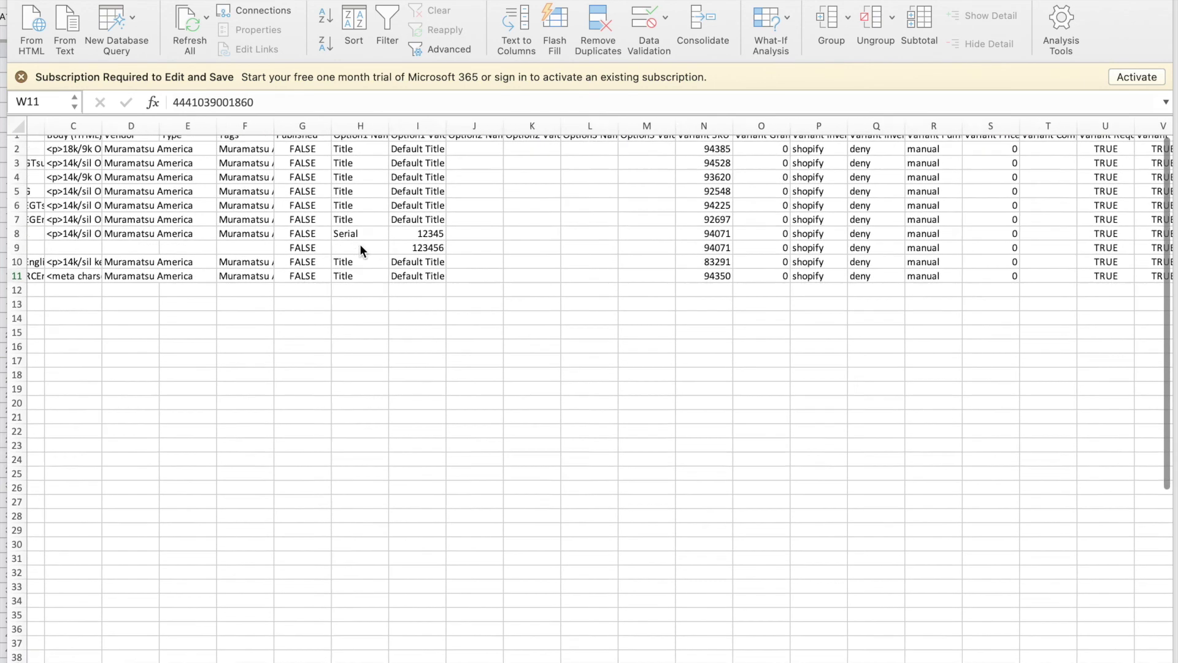
{"action": "scroll", "coordinate": [359, 245], "scroll_direction": "right", "scroll_amount": 5}
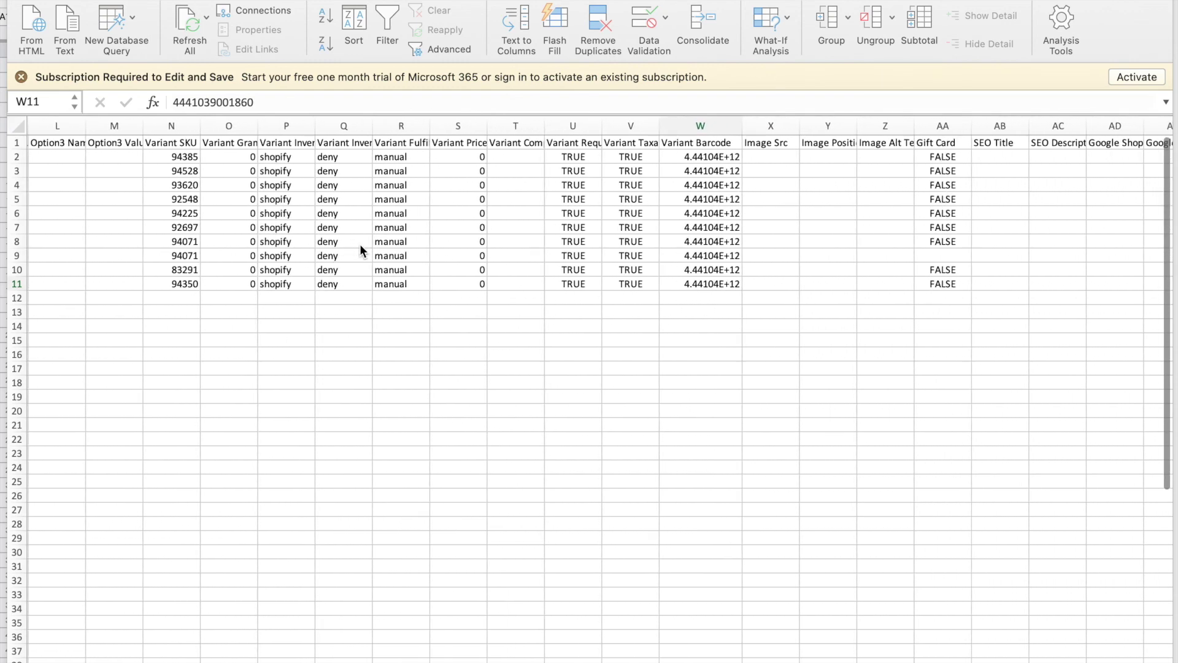
{"action": "left_click", "coordinate": [713, 157]}
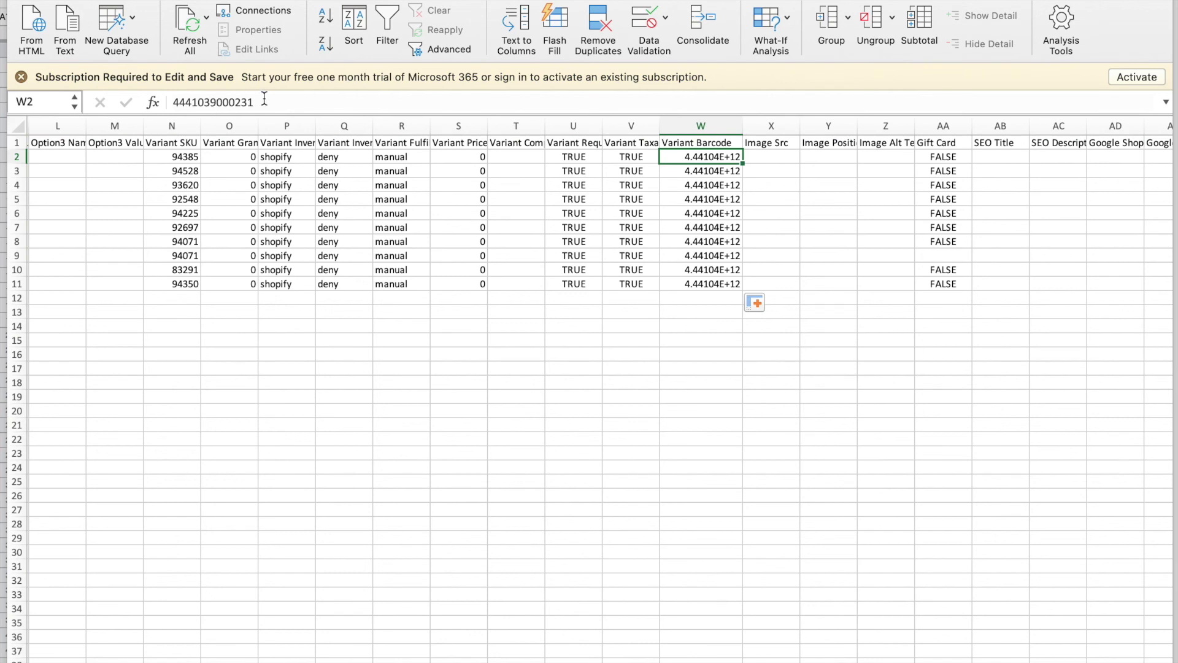
{"action": "key", "text": "Down"}
{"action": "key", "text": "Down"}
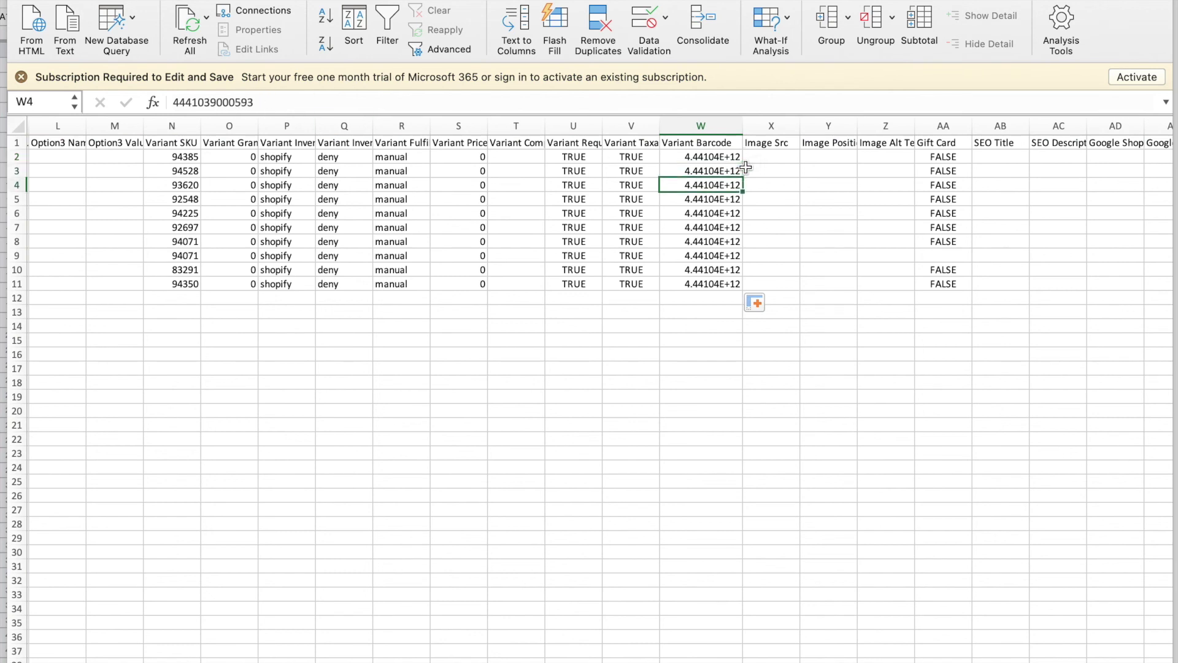
{"action": "key", "text": "Down"}
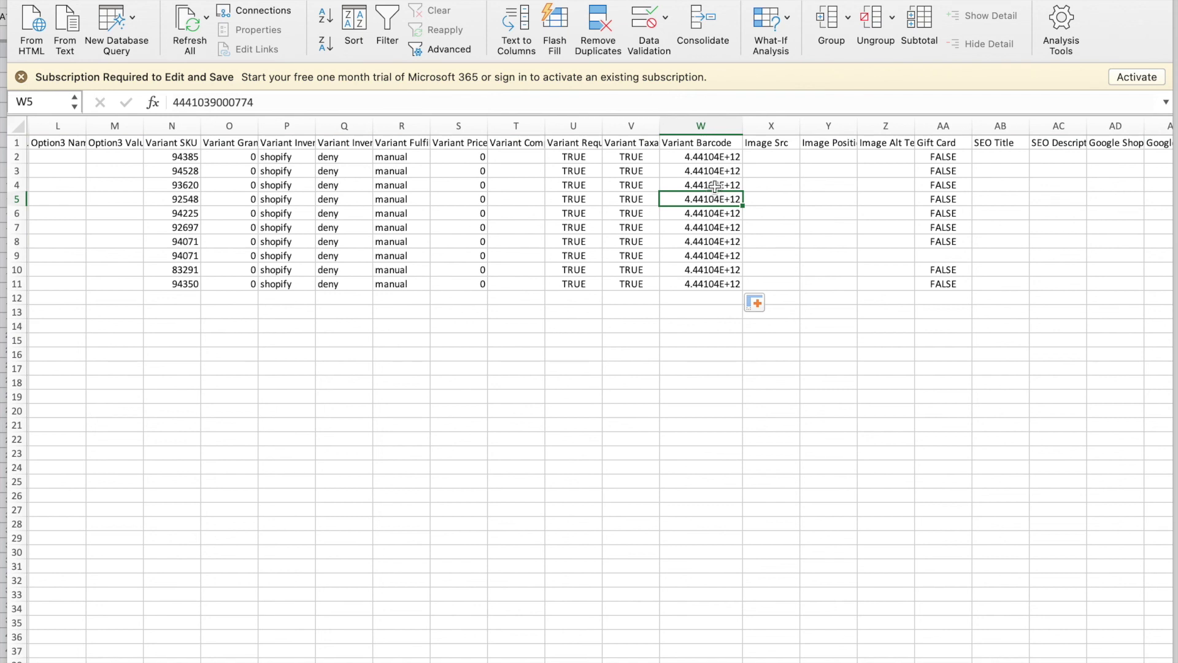
{"action": "left_click", "coordinate": [708, 157]}
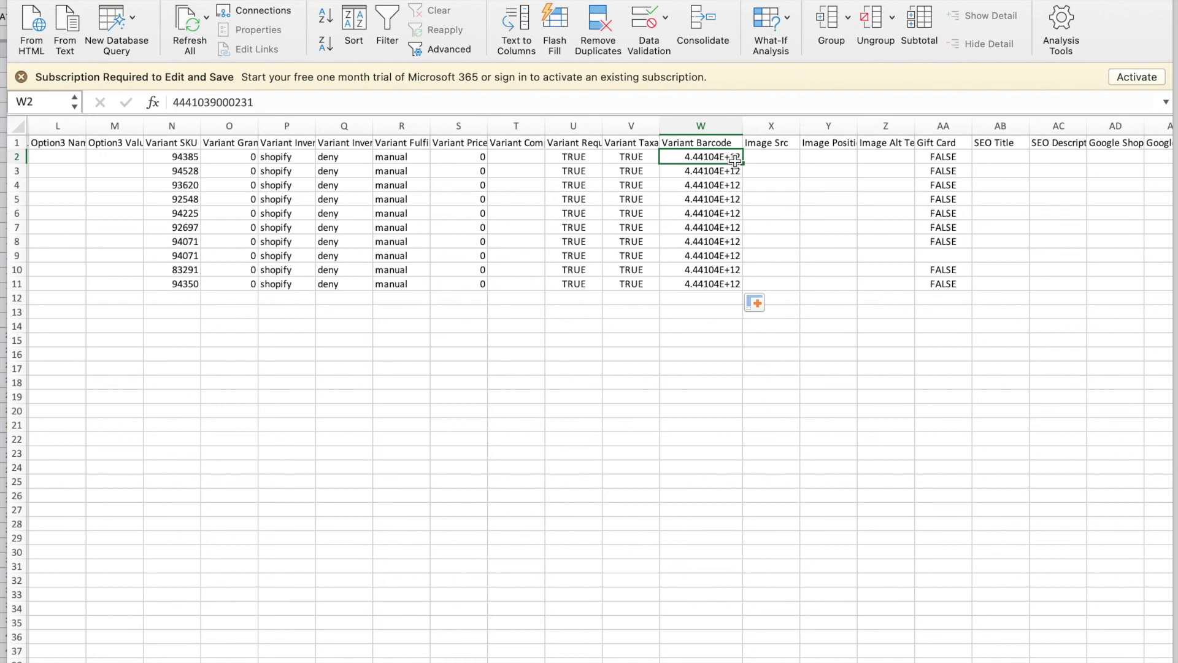
Format the entire Variant Barcode column with the custom number format 0
{"action": "left_click", "coordinate": [695, 124]}
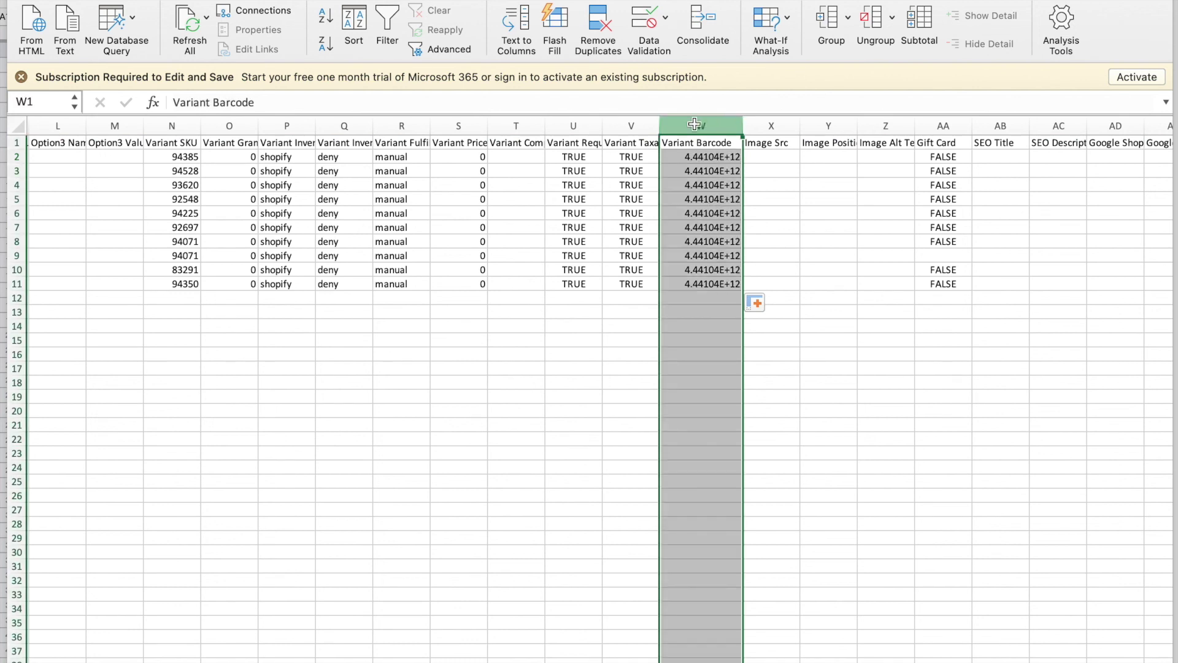
{"action": "right_click", "coordinate": [708, 223]}
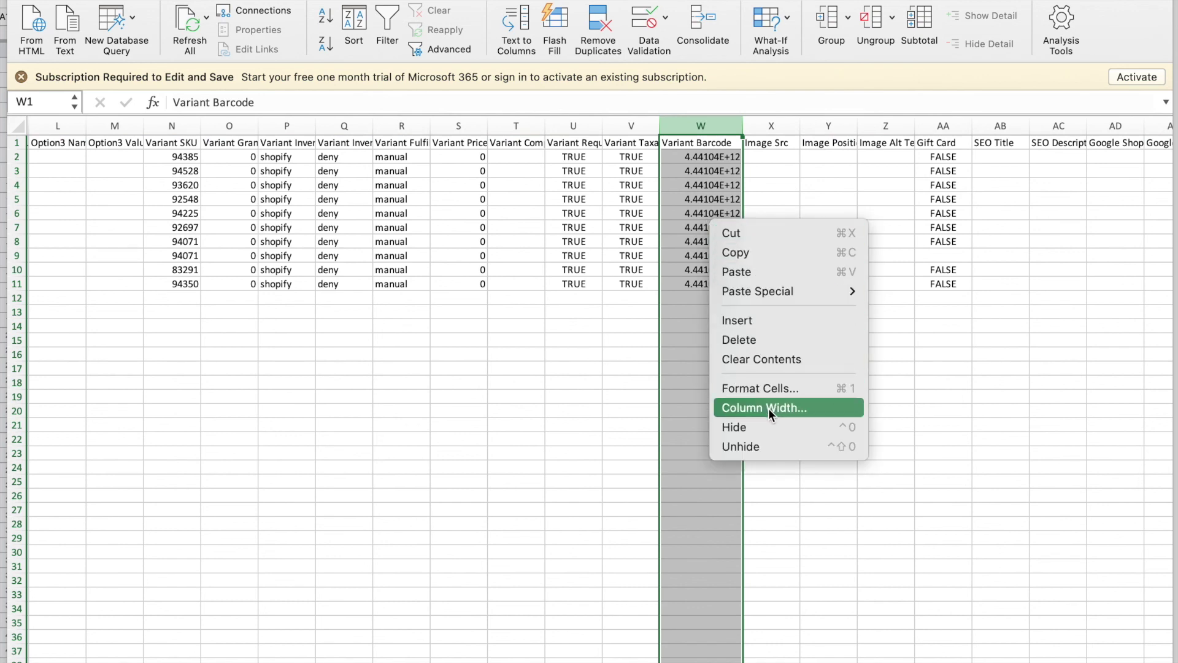
{"action": "left_click", "coordinate": [770, 391]}
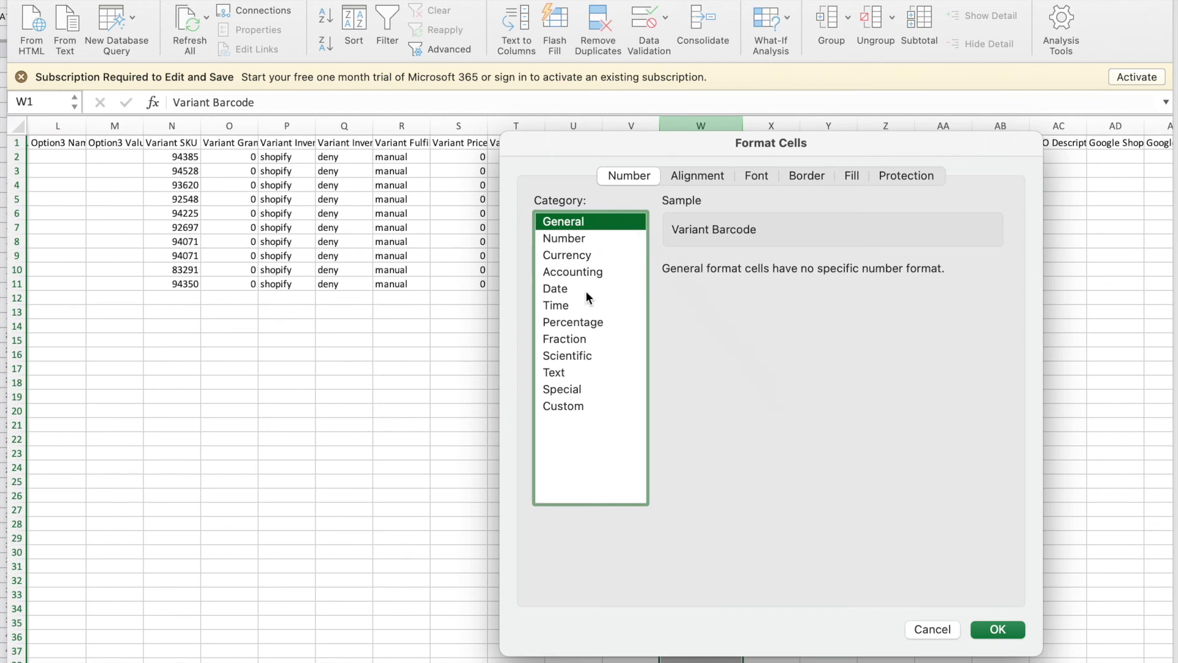
{"action": "left_click", "coordinate": [581, 407]}
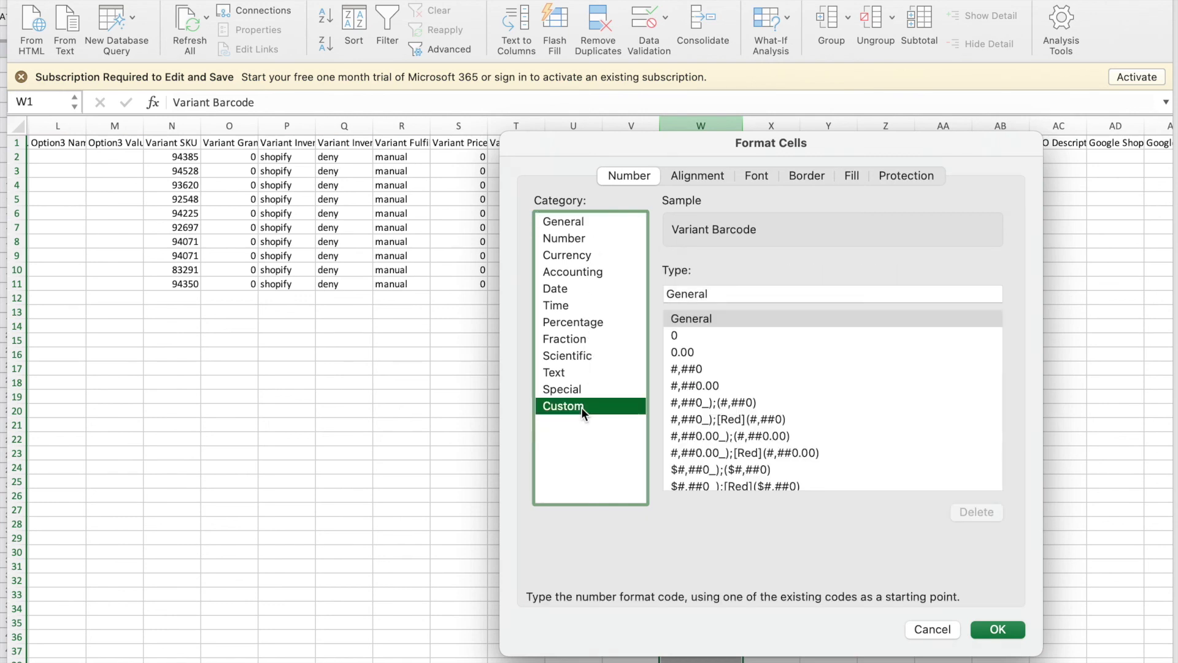
{"action": "left_click", "coordinate": [680, 335]}
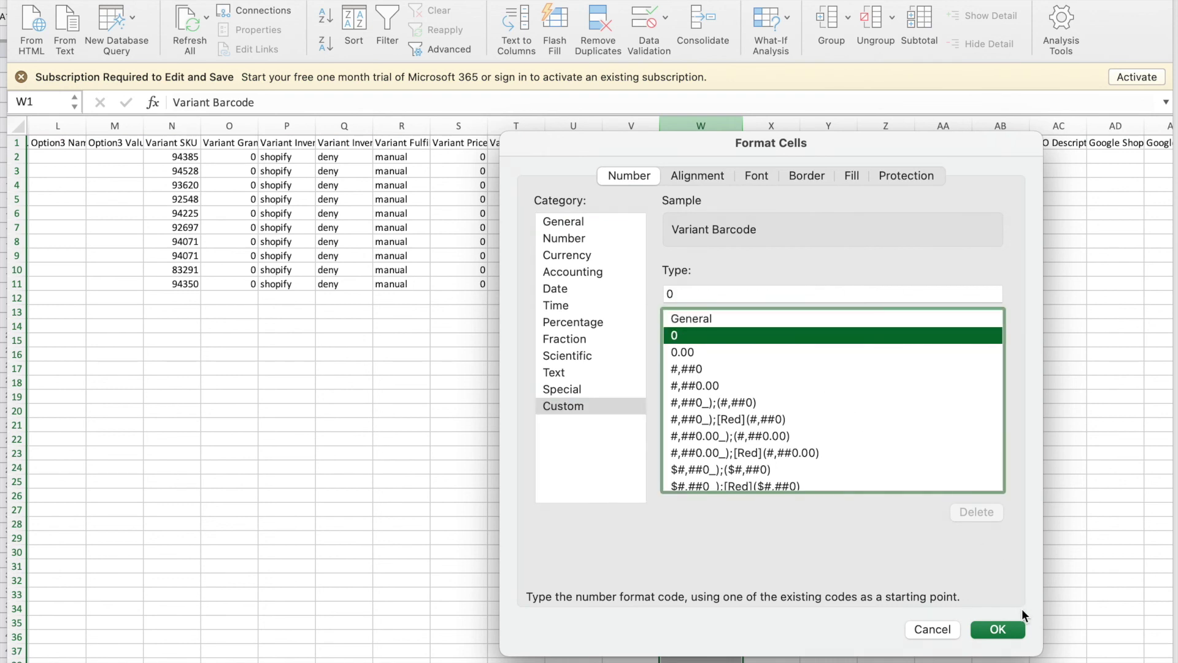
{"action": "left_click", "coordinate": [998, 629]}
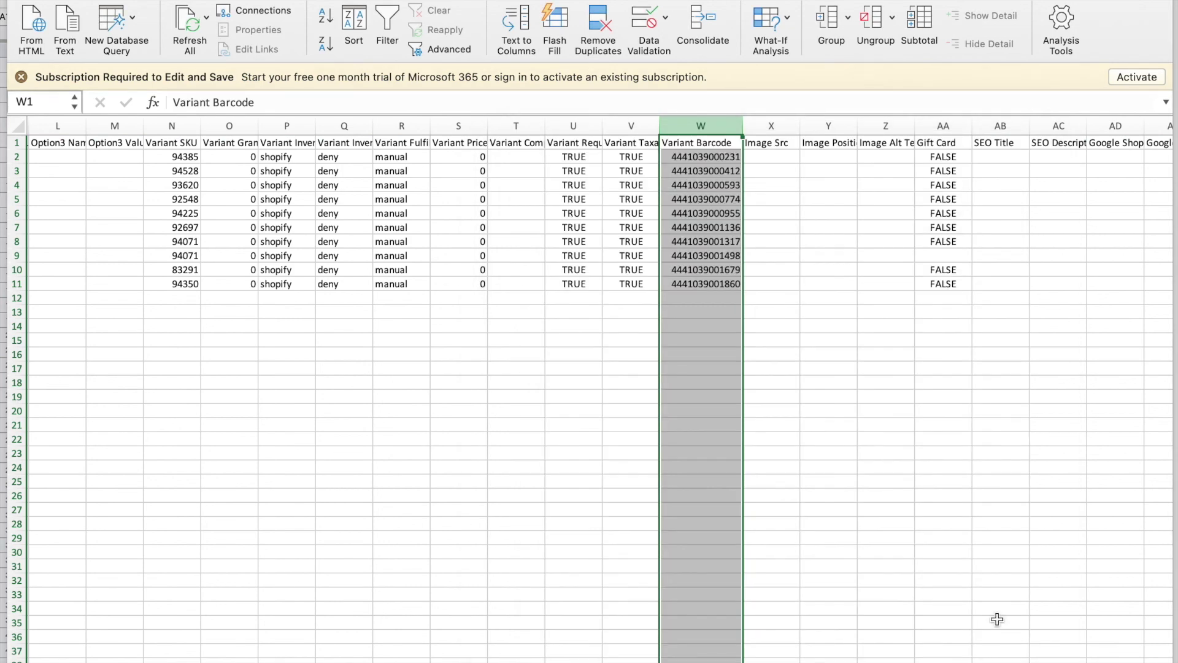
{"action": "left_click", "coordinate": [763, 300]}
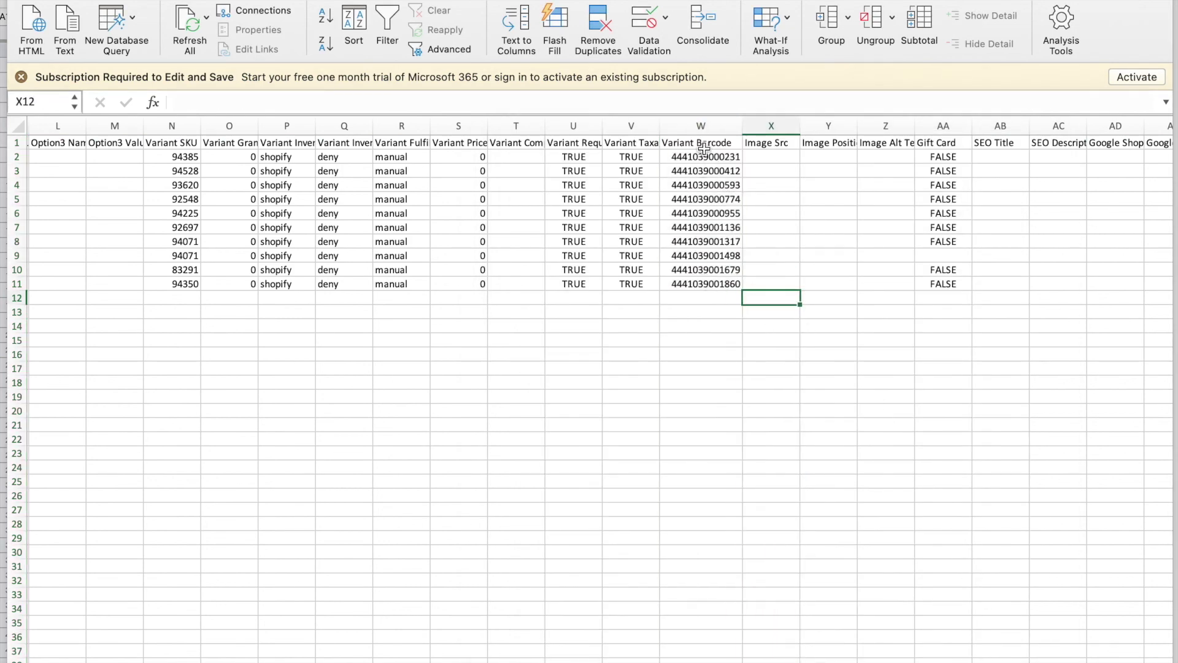